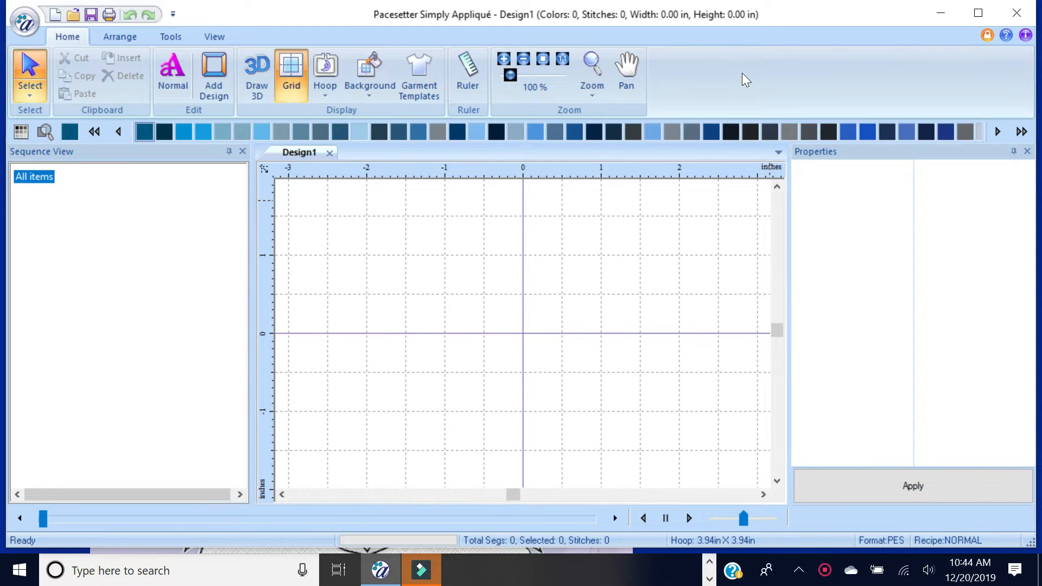
Step: Open the help index, select the Absolute Pull Compensation keyword, and close the help window
click(1005, 34)
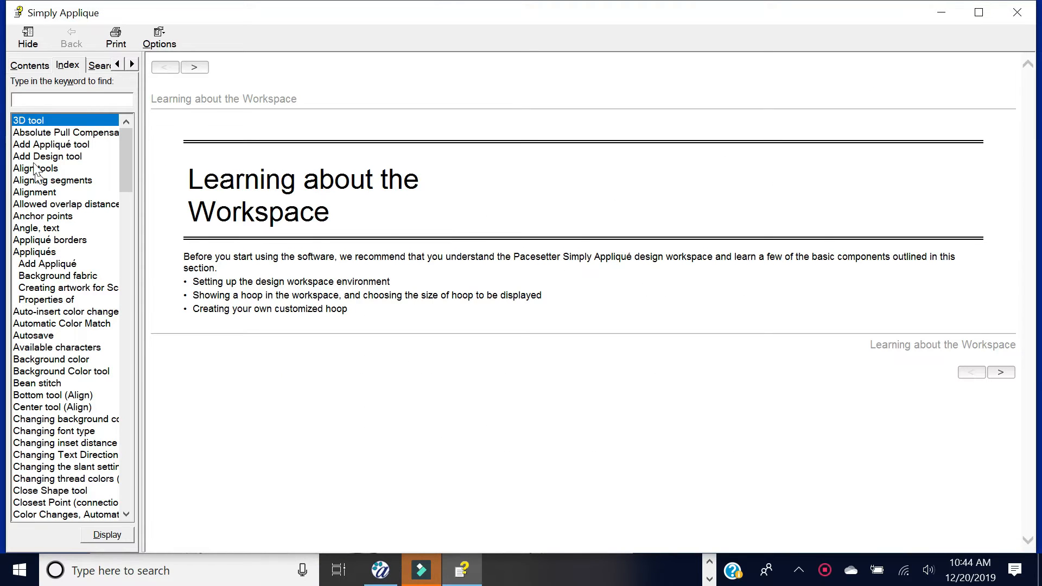
click(36, 133)
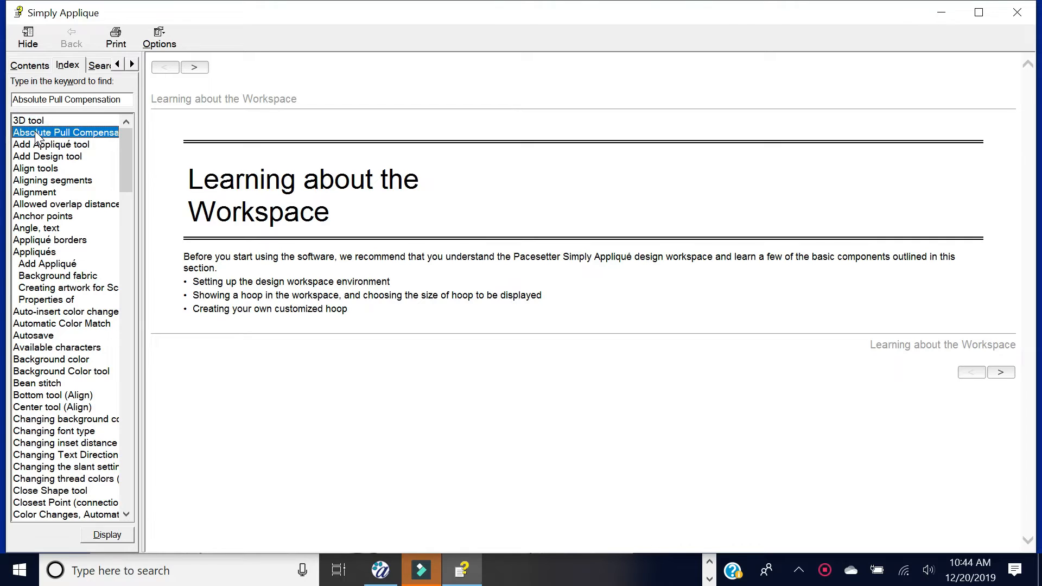
click(1017, 15)
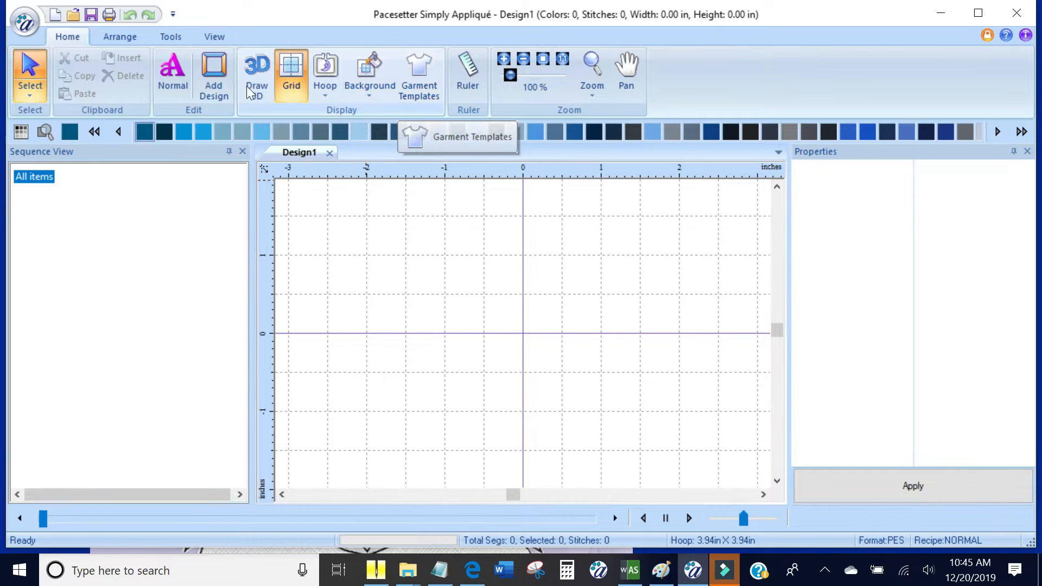
Step: Create a second blank design and close it, returning to Design1
click(24, 22)
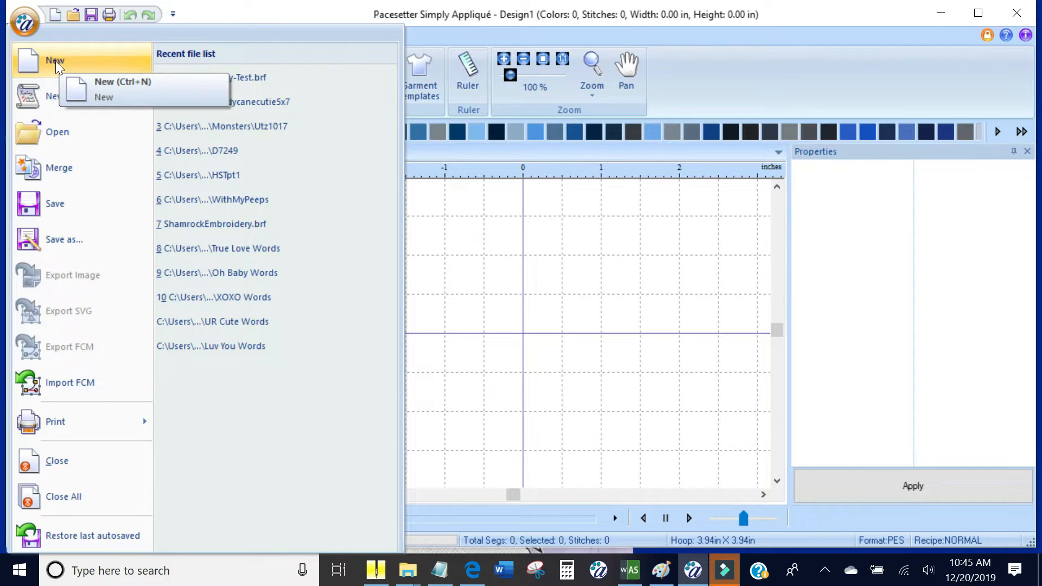
click(55, 17)
click(55, 16)
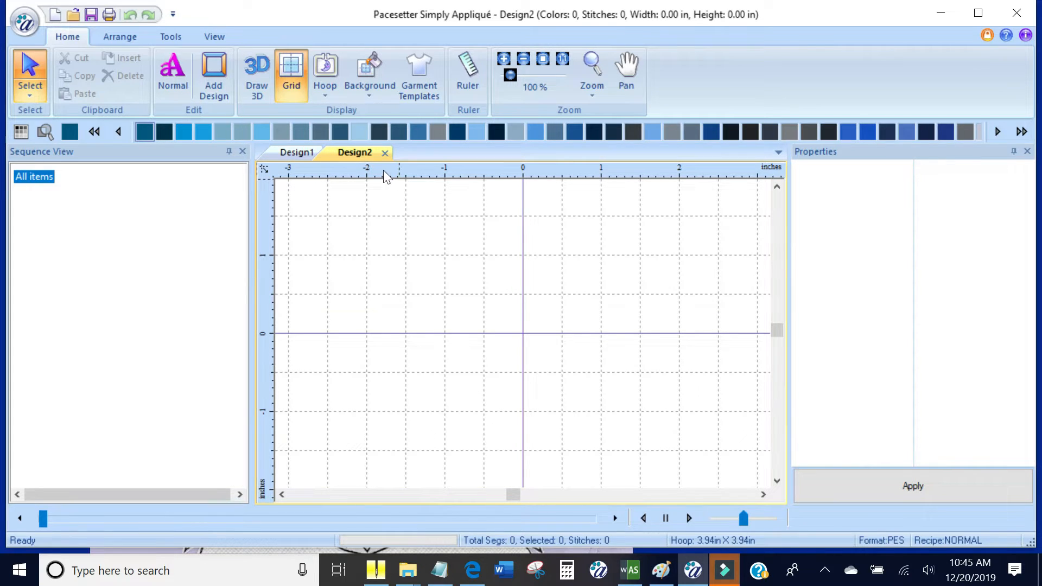
click(385, 153)
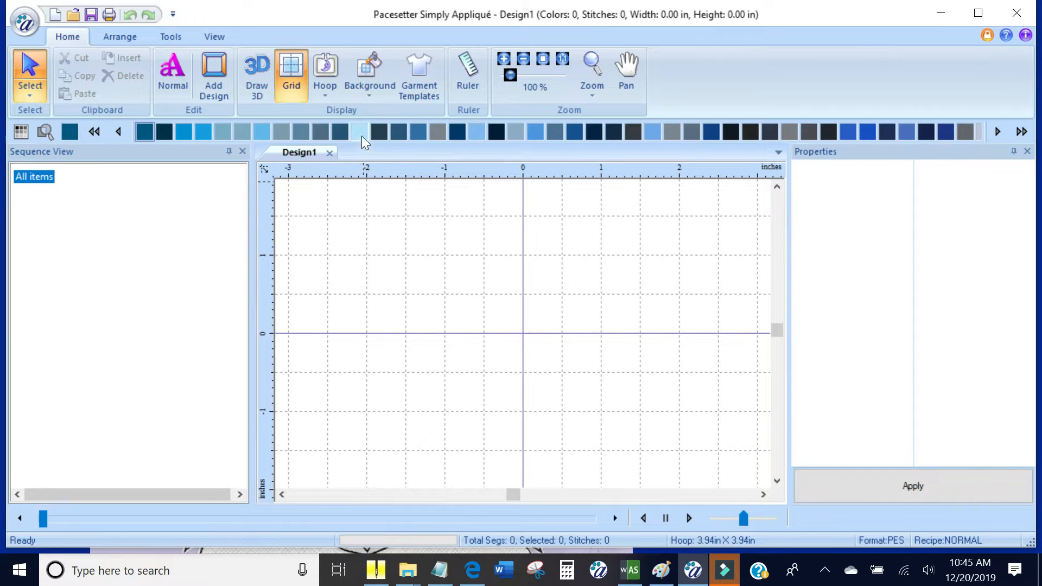
Step: Delete the XP1 Large Hoop entry from the PES hoop list
click(325, 90)
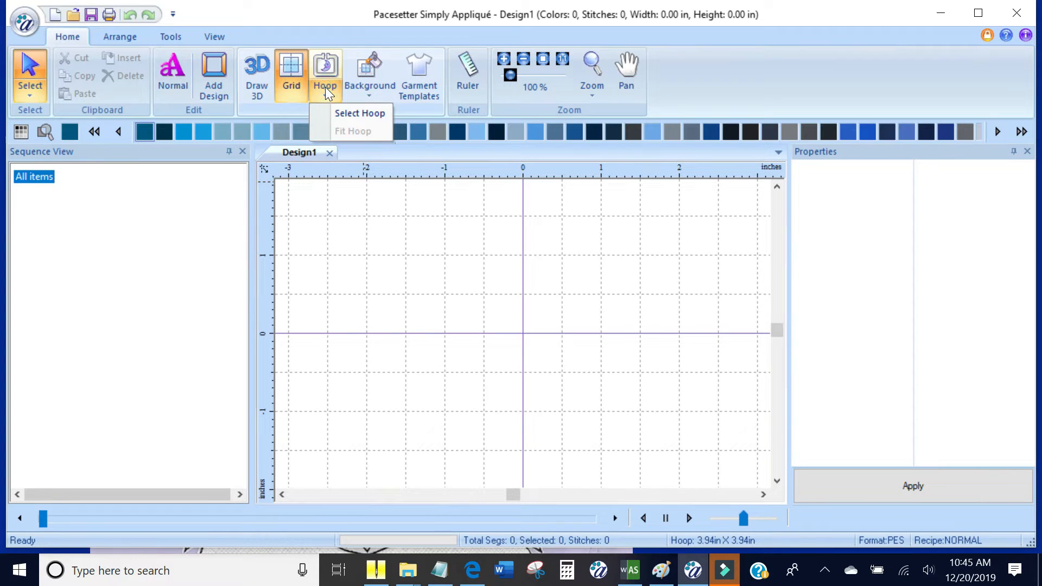
click(322, 113)
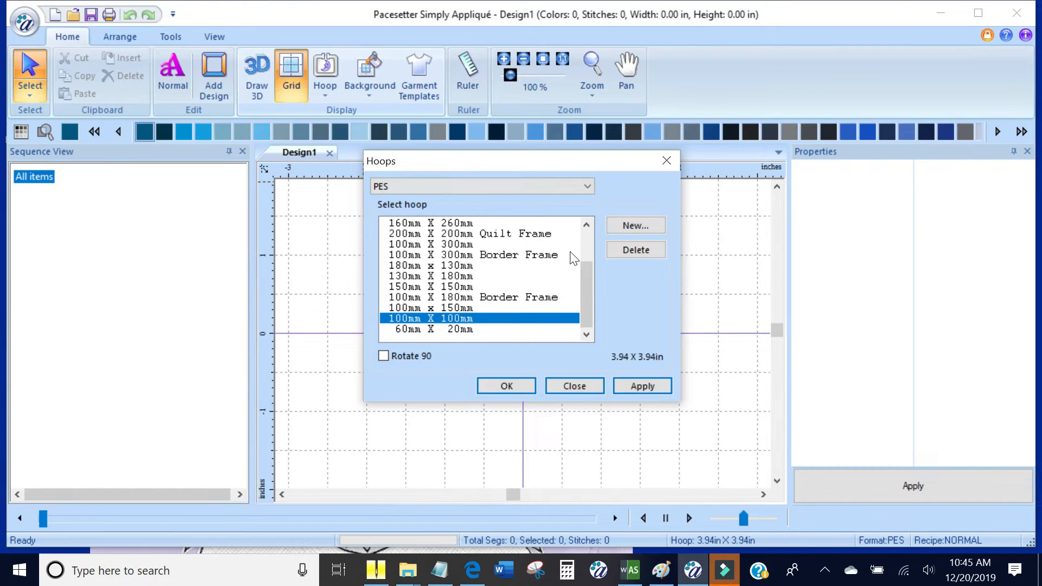
drag(583, 269, 595, 214)
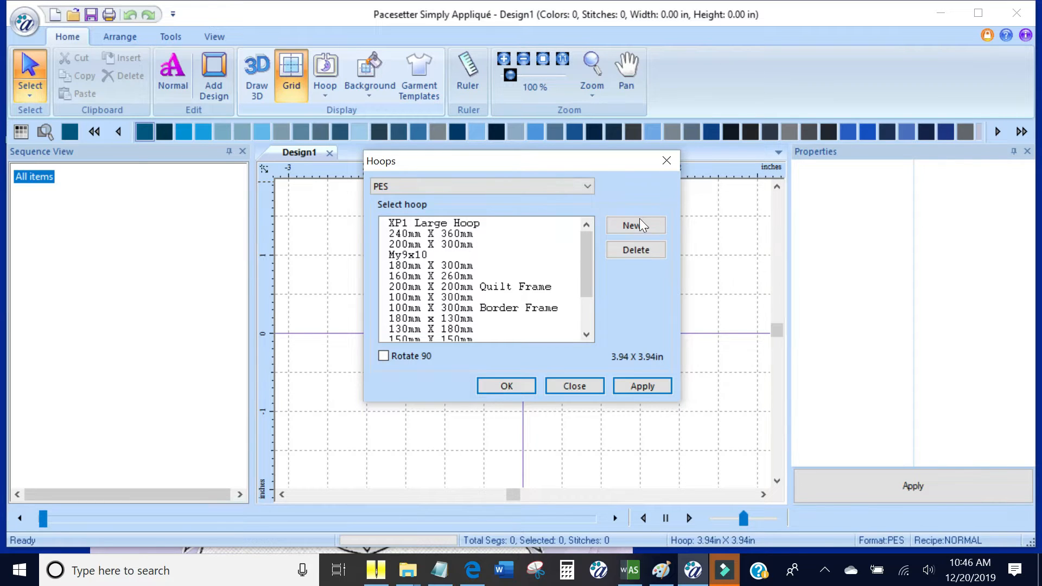
click(429, 221)
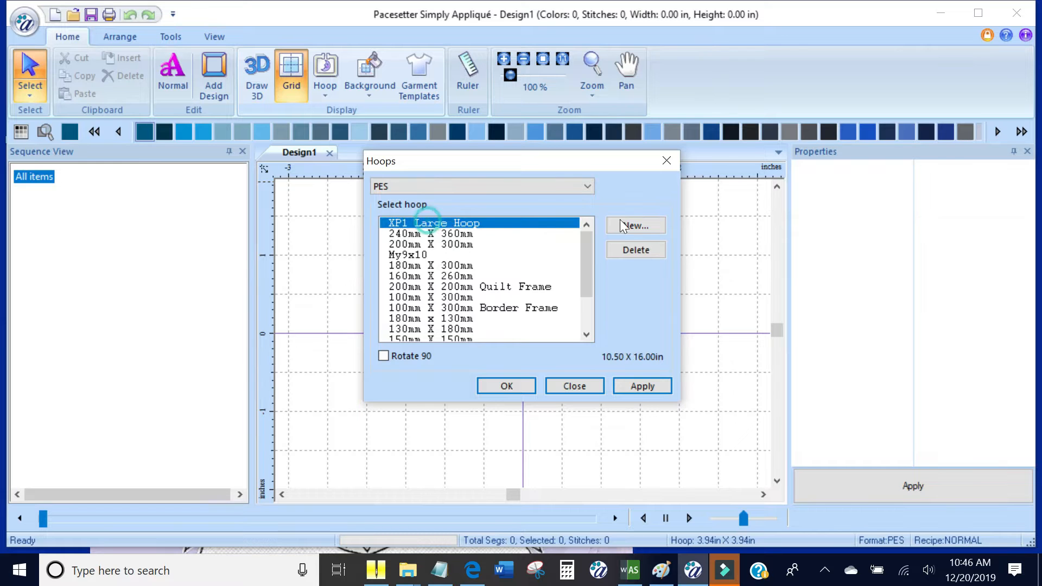
click(634, 249)
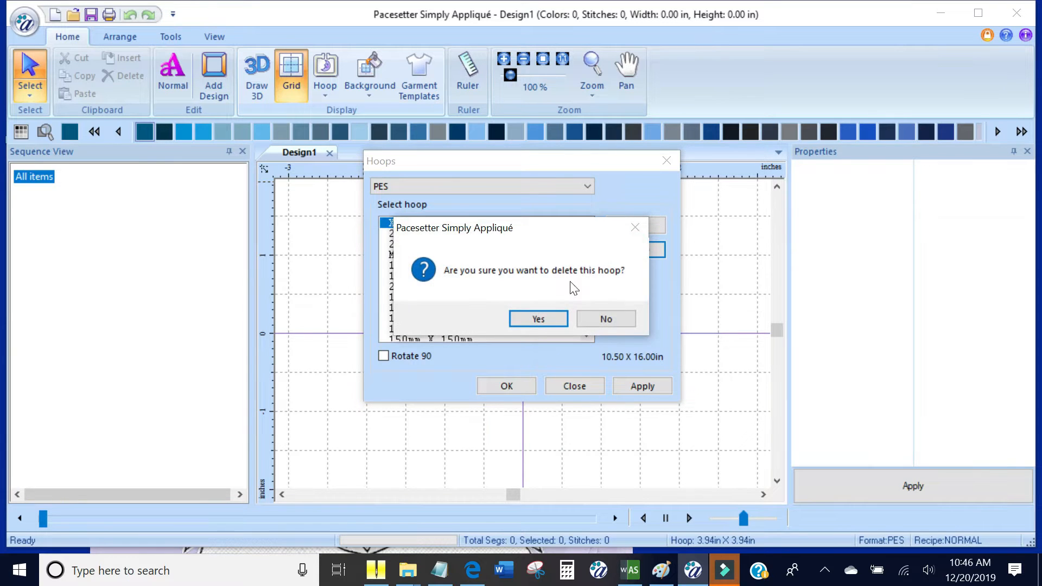
click(530, 320)
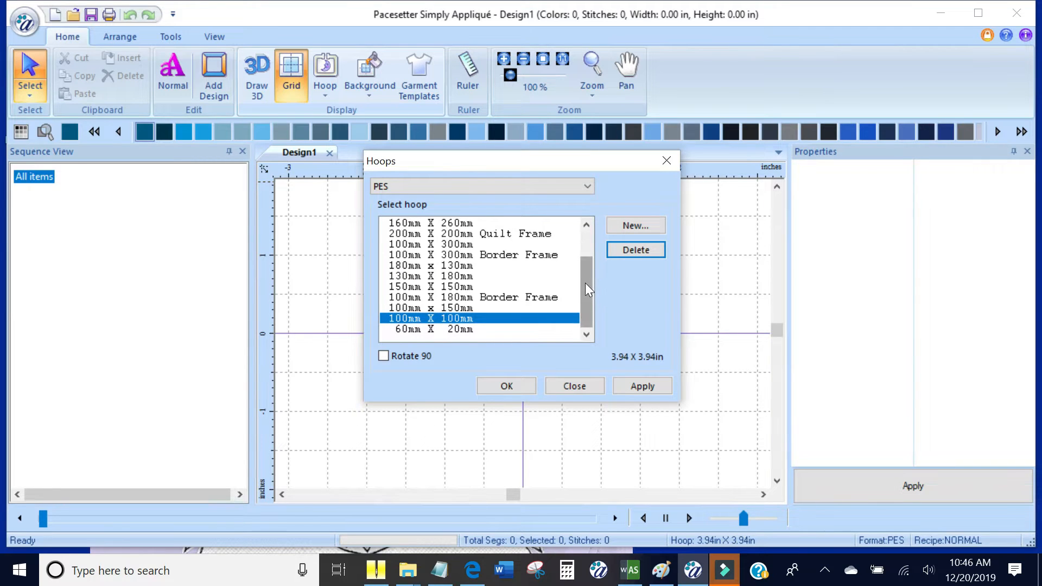
Step: Create a PES hoop 10.5 in wide and 16 in high named "XP1 LargeHoop" and apply it to the design
drag(585, 282, 593, 236)
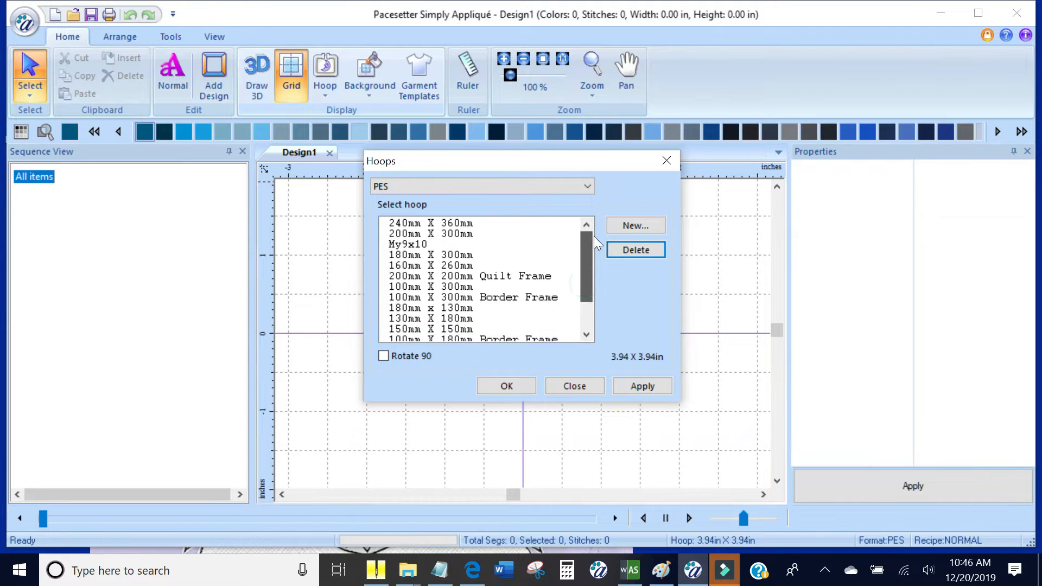
click(633, 225)
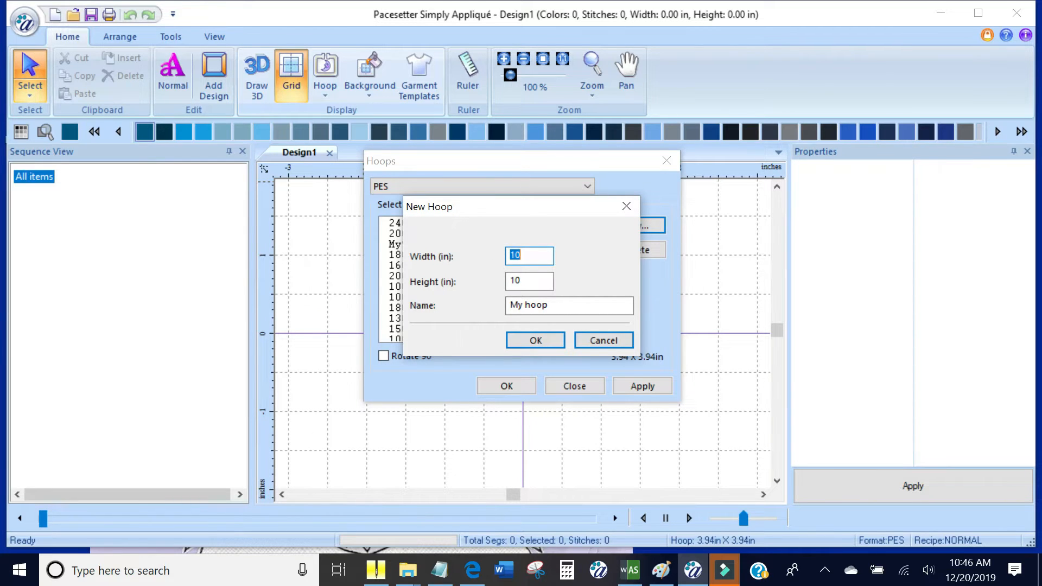
text(10.5)
double_click(529, 279)
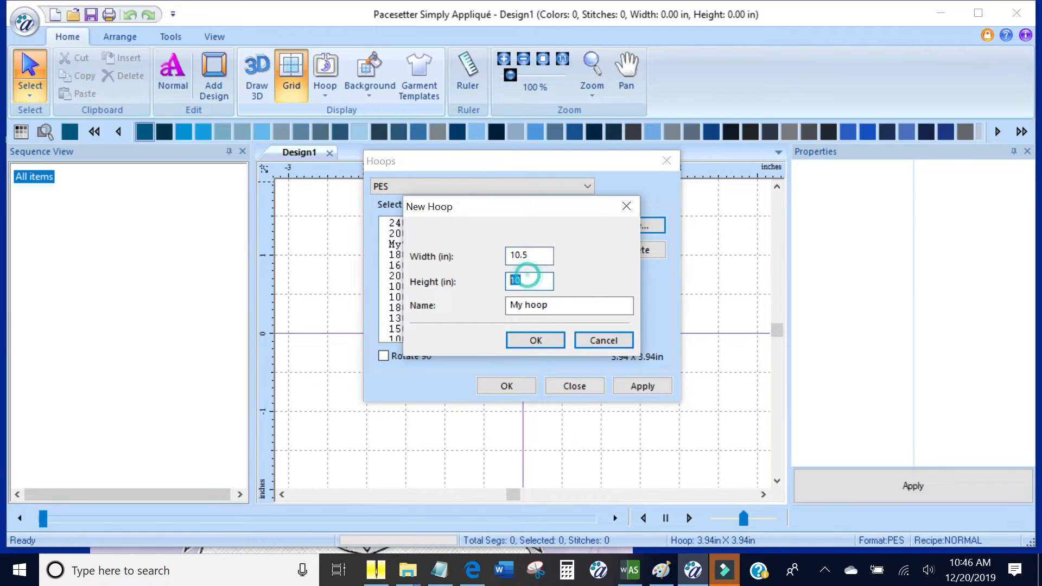
text(16)
key(Tab)
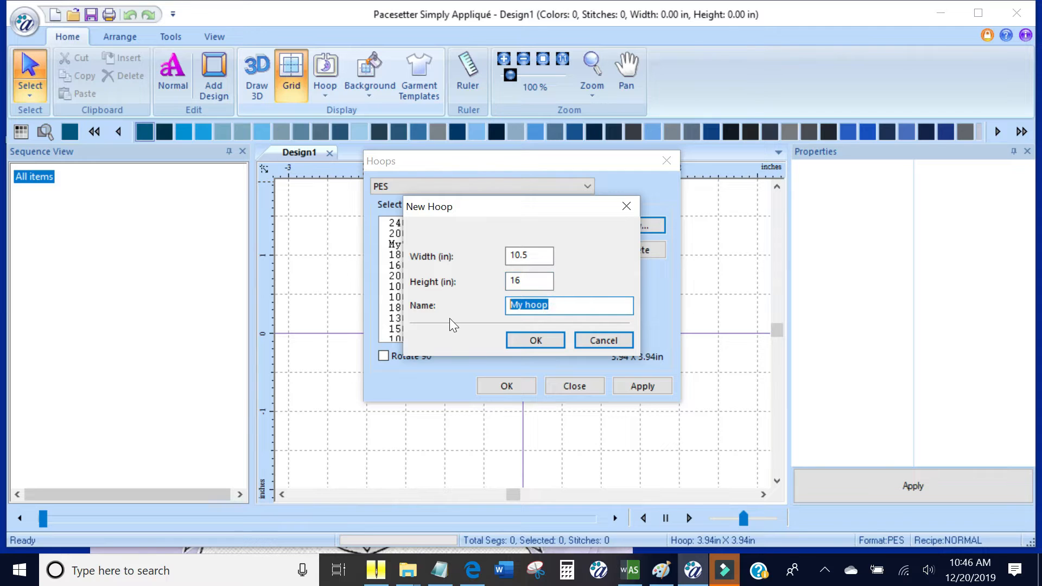
text(XP1)
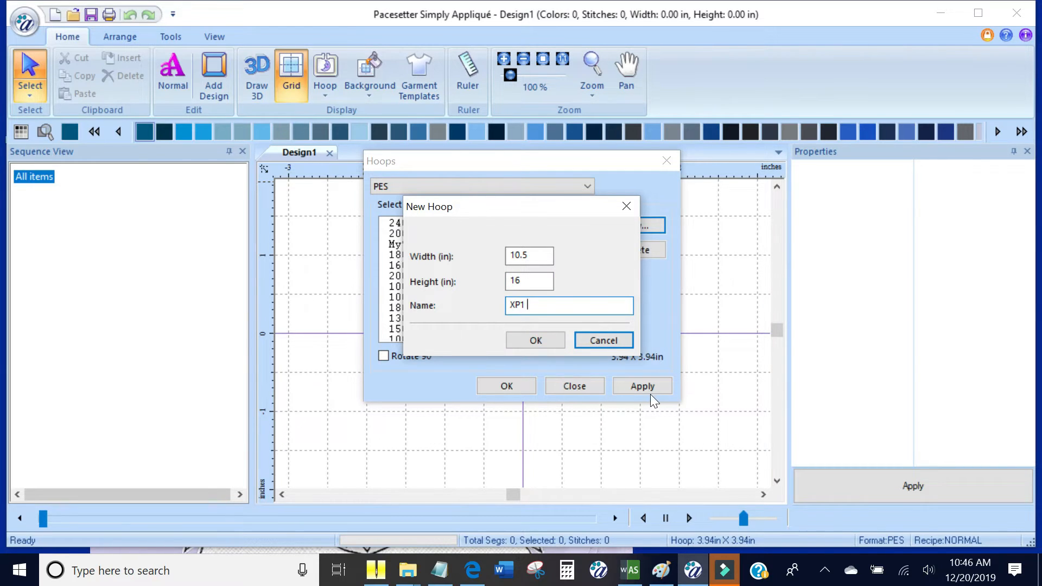
text( LargeHoop)
click(537, 340)
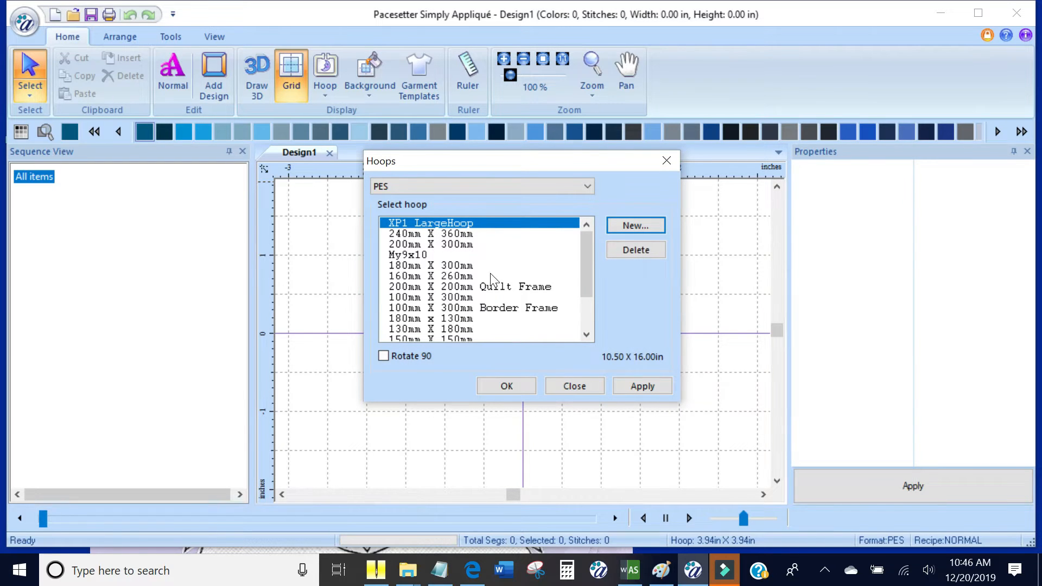
click(629, 388)
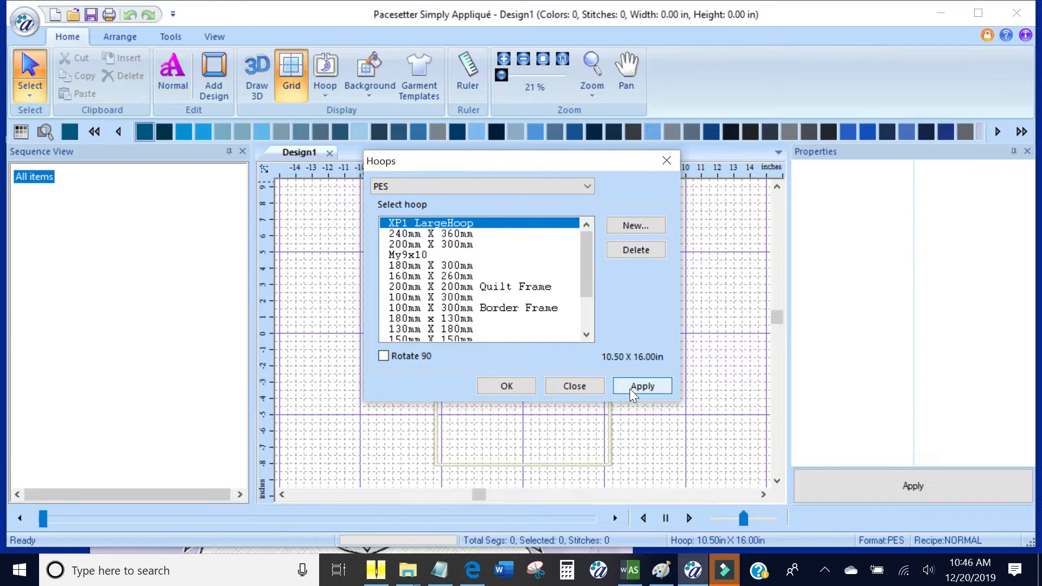
click(513, 387)
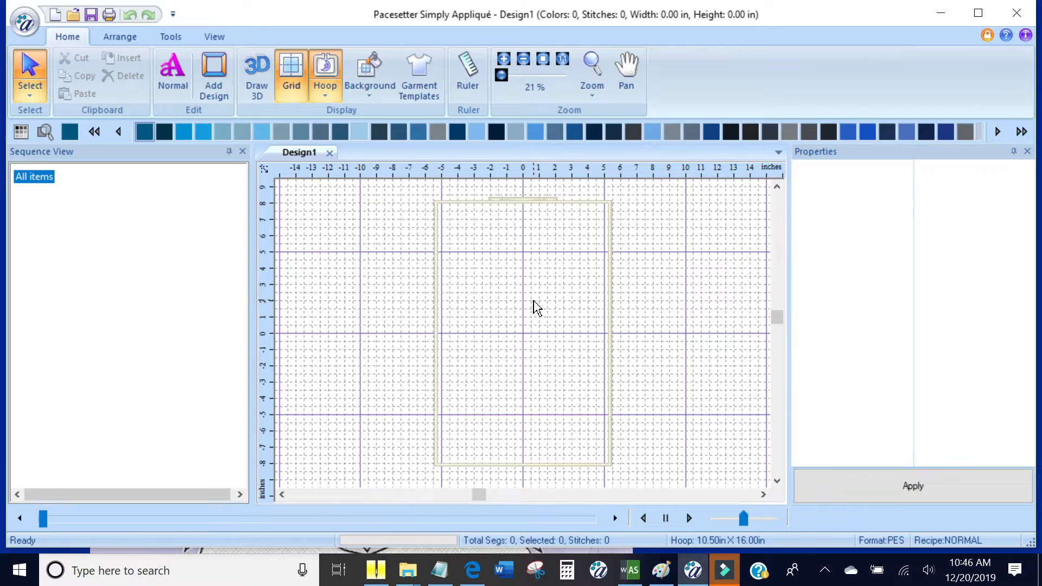
Step: Import the FCM file BodyLegsPaws from the Howl-lelujah_Quilt folder inside Documents > Quilting
click(24, 24)
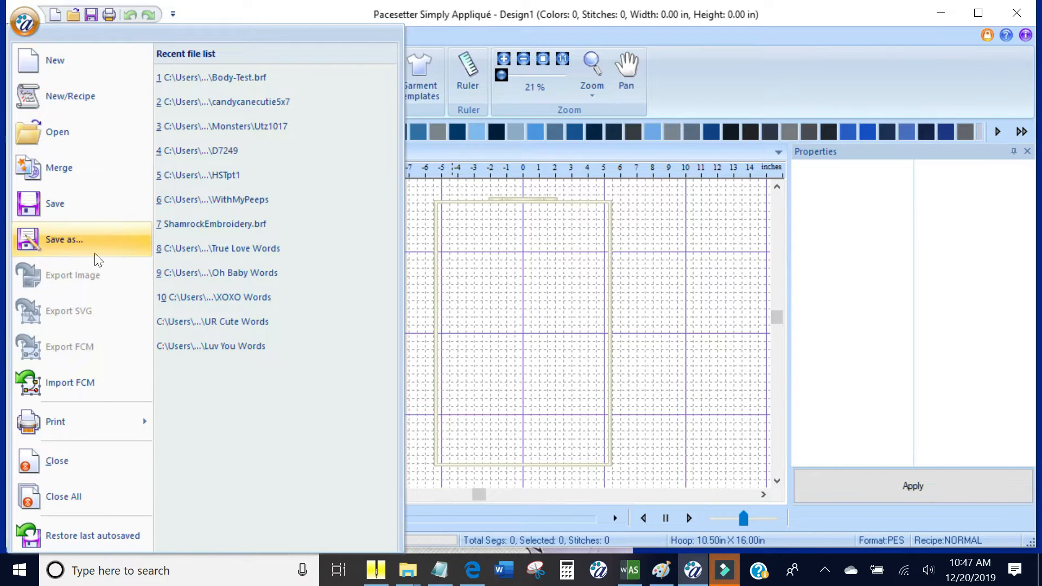
click(64, 381)
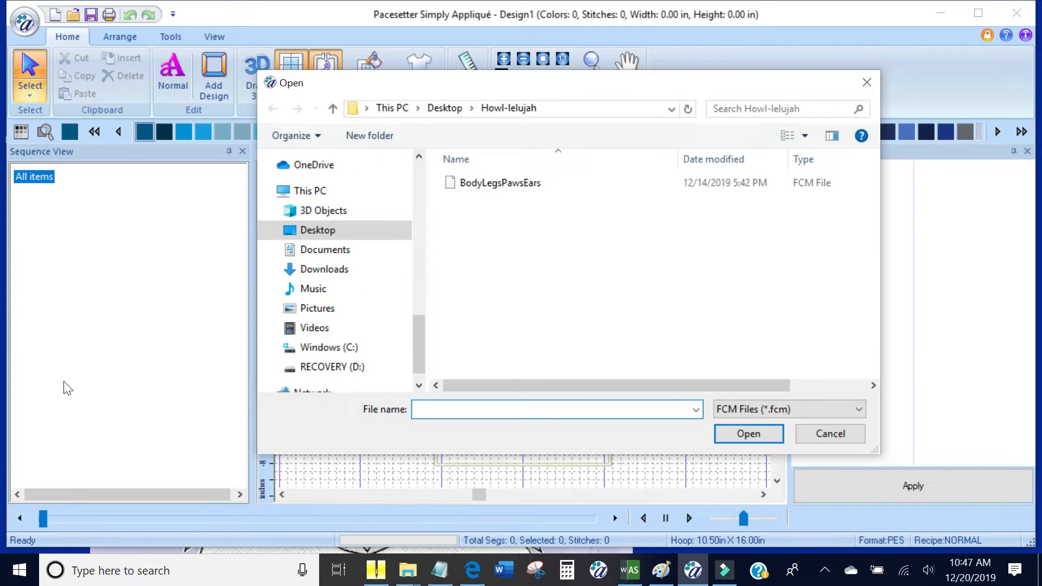
drag(418, 325, 449, 227)
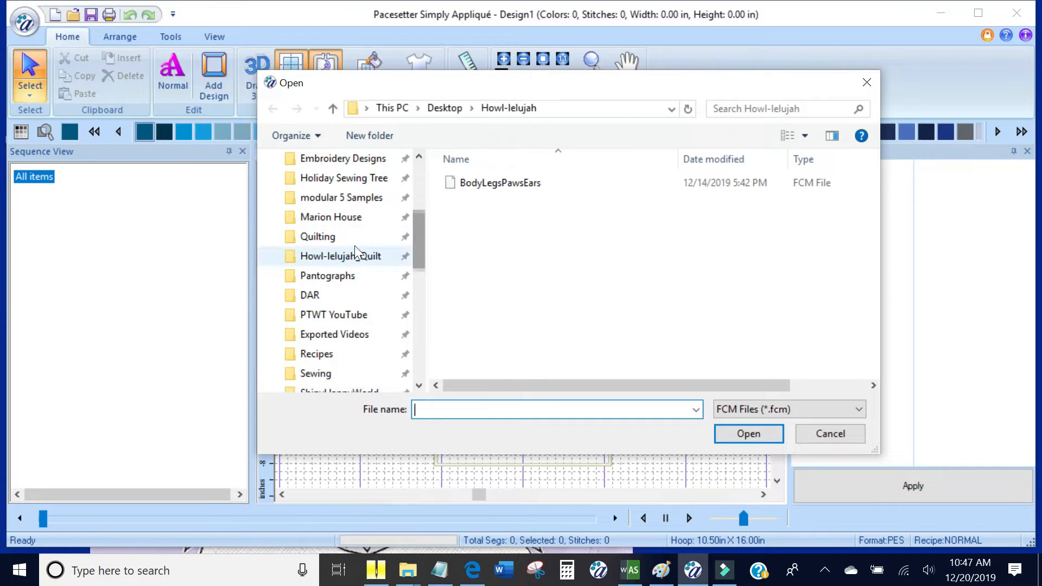
click(331, 237)
scroll(496, 210, down, 7)
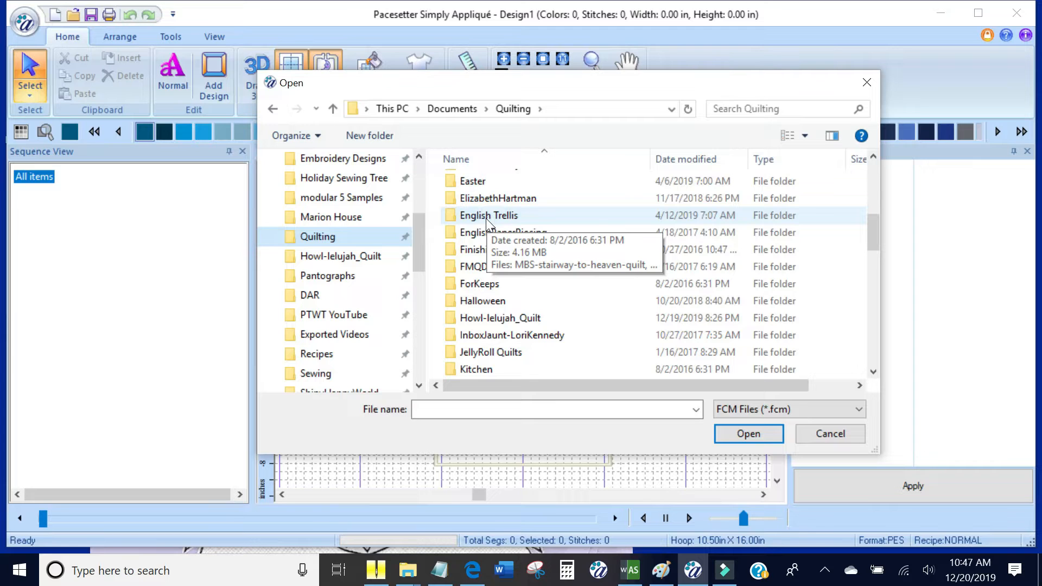
click(502, 318)
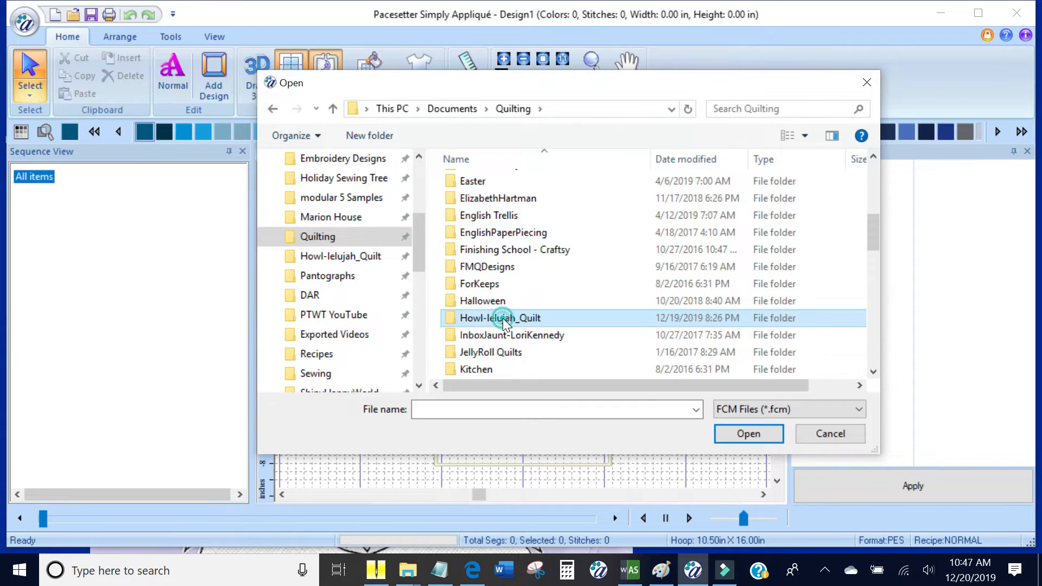
double_click(502, 318)
click(507, 184)
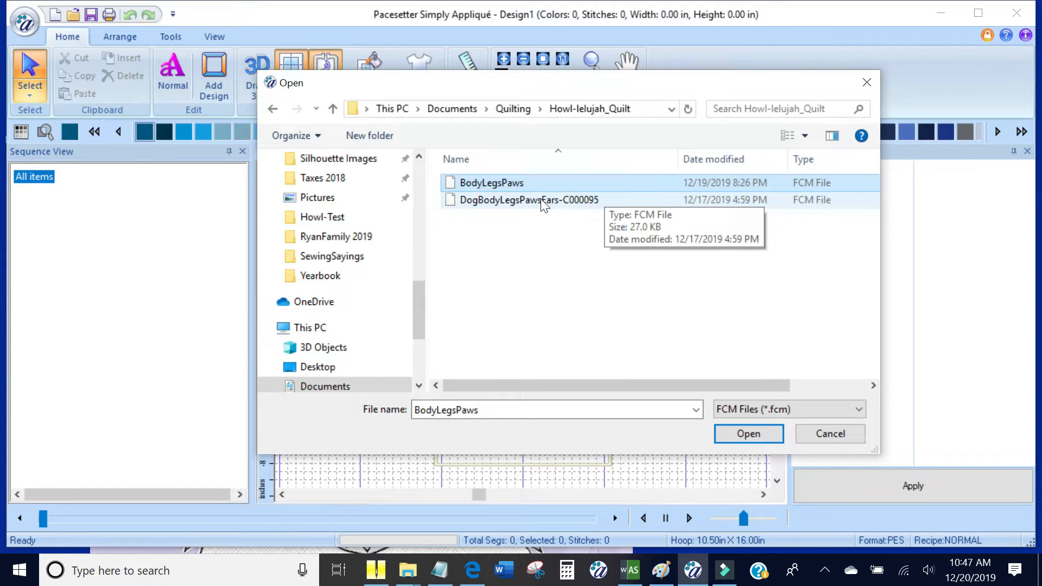
click(749, 434)
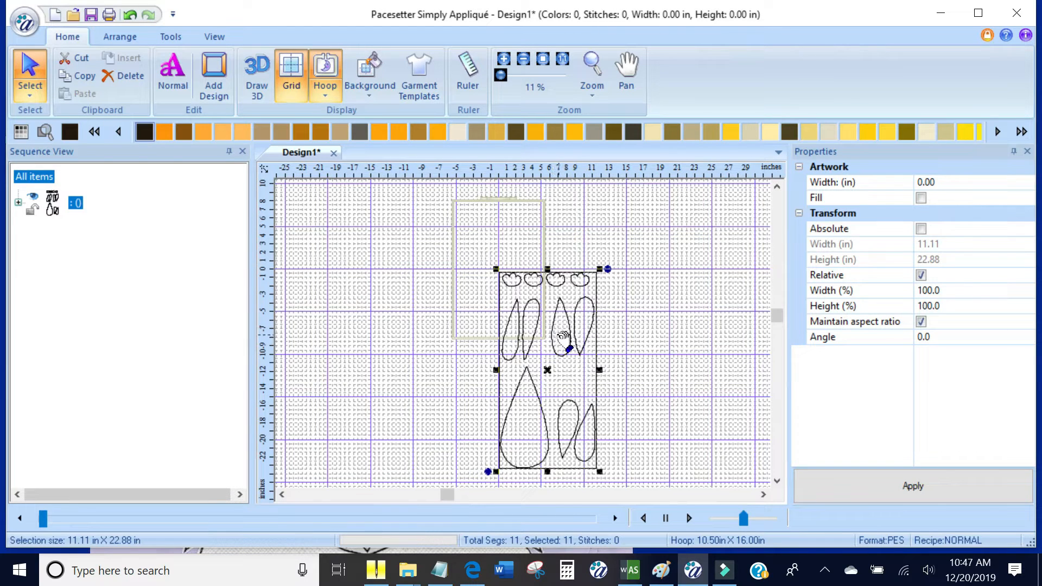
Step: Move the whole imported artwork group to the right, clear of the hoop, and deselect it
drag(564, 339, 679, 274)
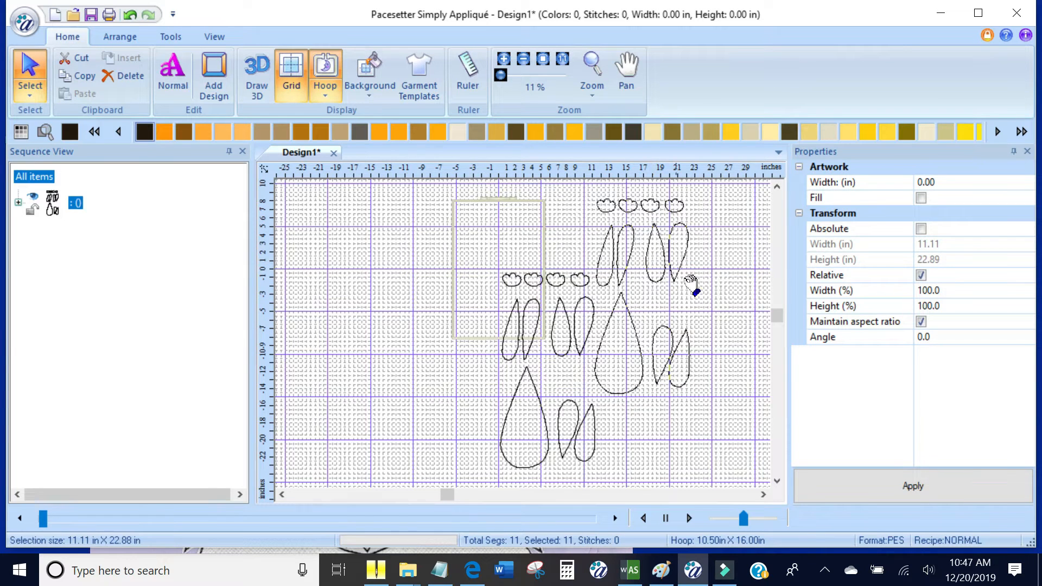
scroll(773, 186, up, 2)
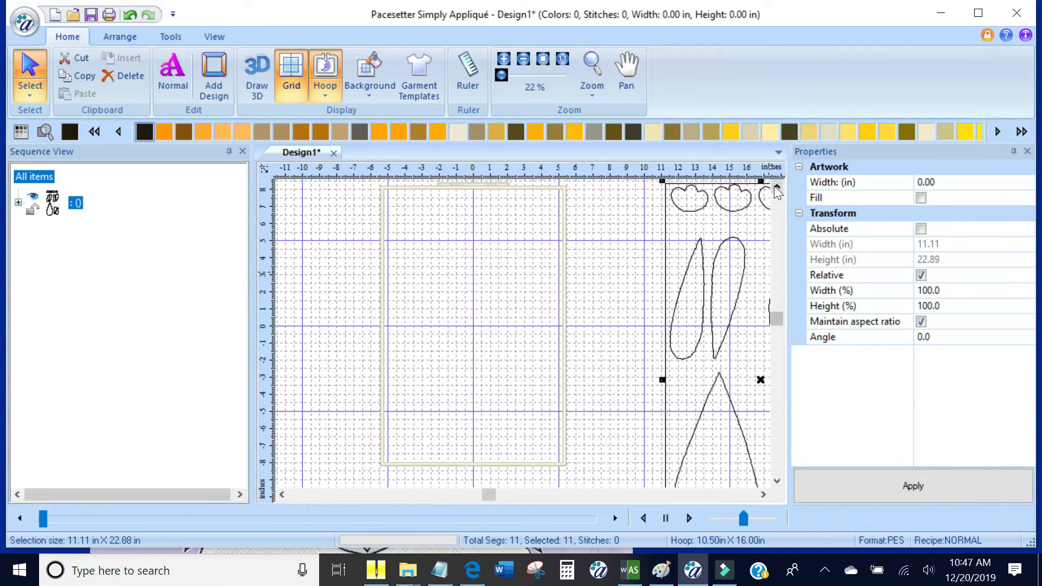
click(612, 367)
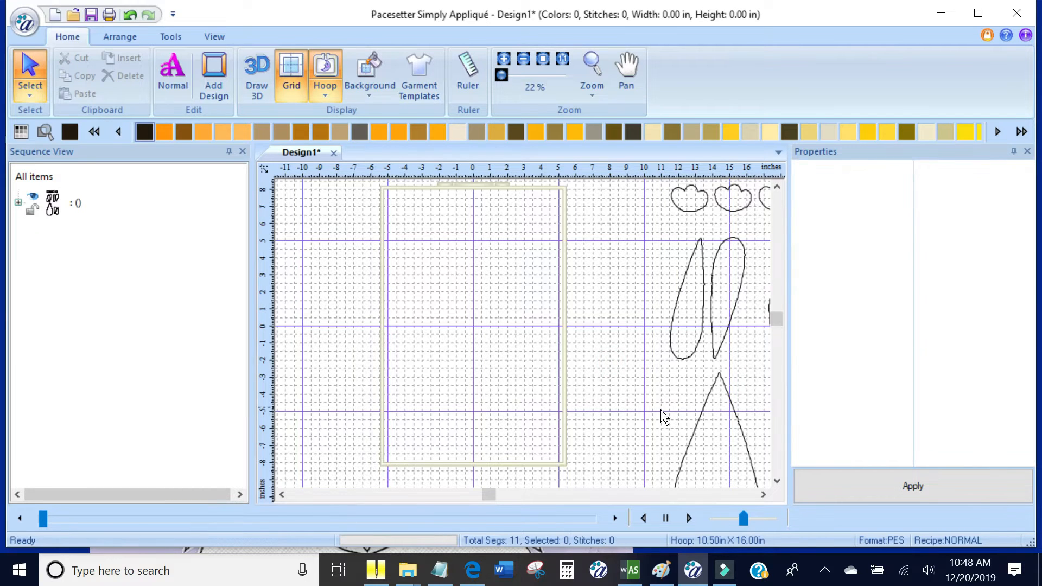
Step: Move the large teardrop body shape into the hoop and center it with the Center command
click(702, 424)
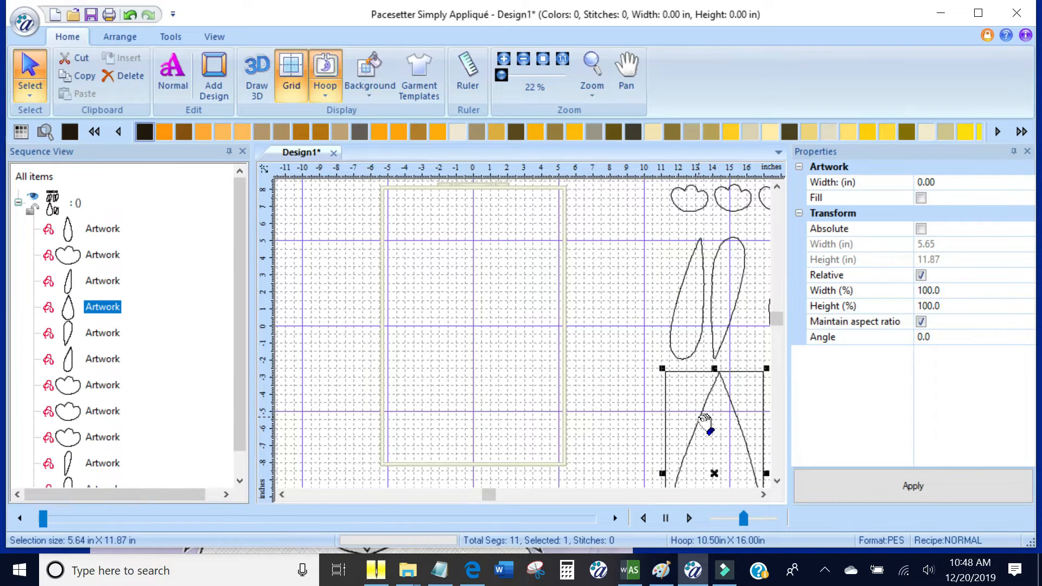
drag(704, 421, 459, 289)
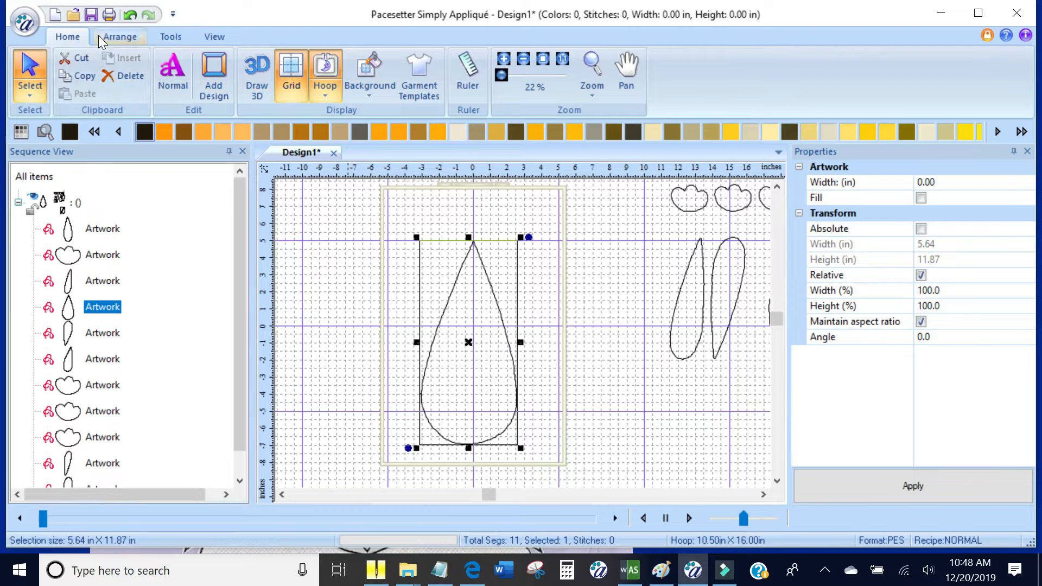
click(121, 37)
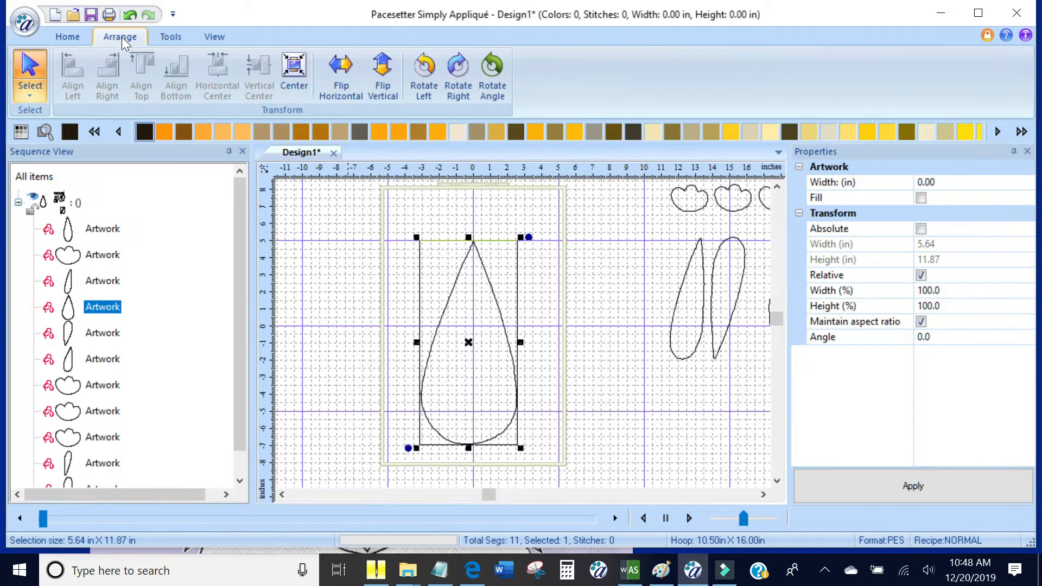
click(293, 67)
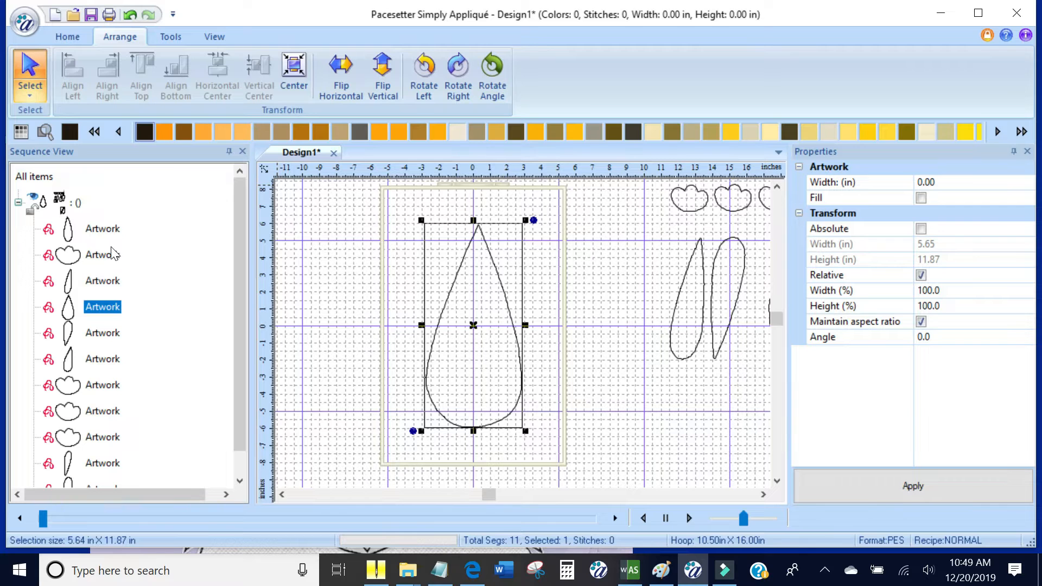
drag(237, 264, 239, 295)
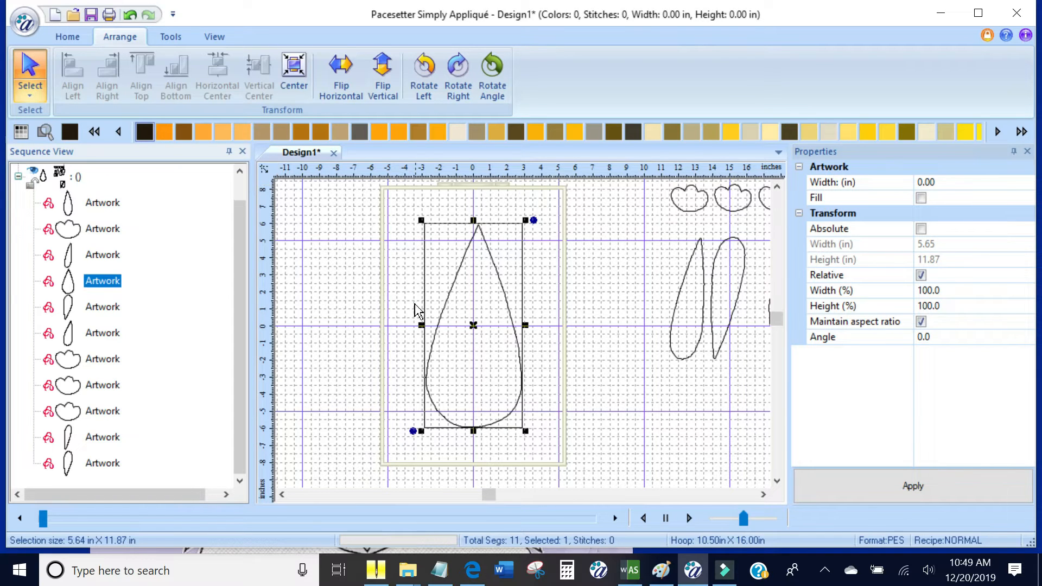
click(683, 288)
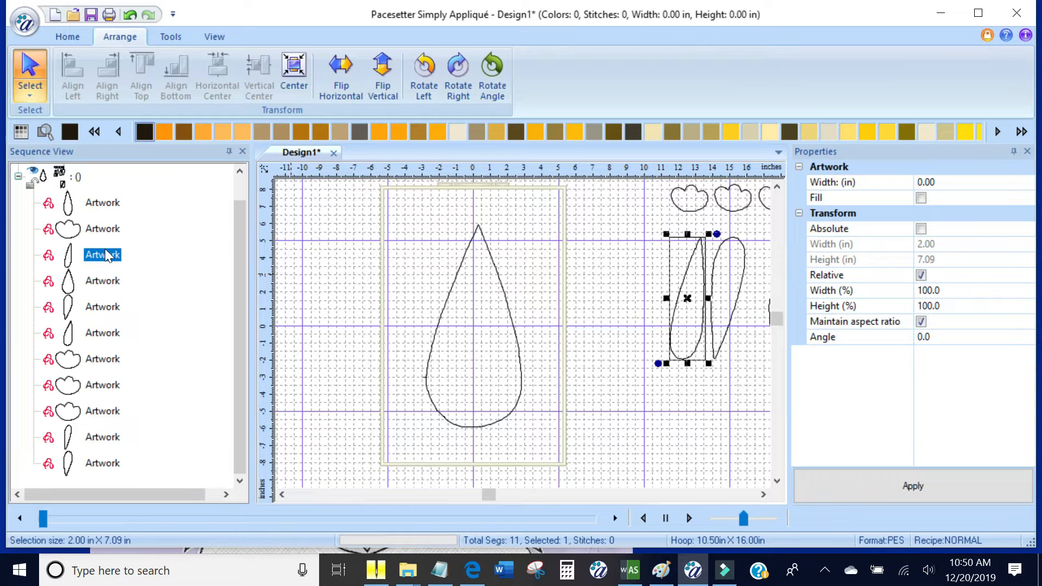
click(432, 357)
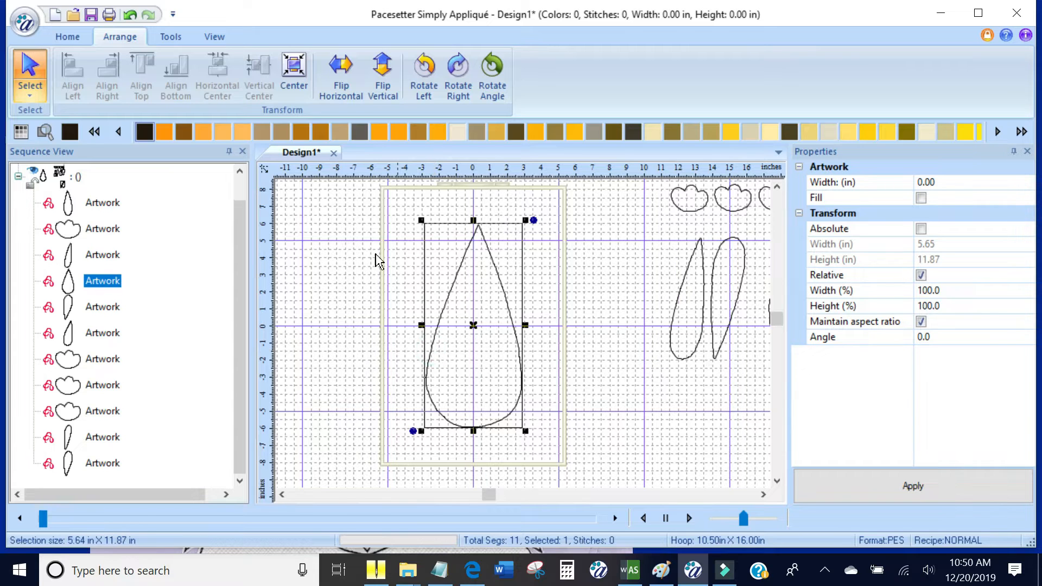
click(66, 36)
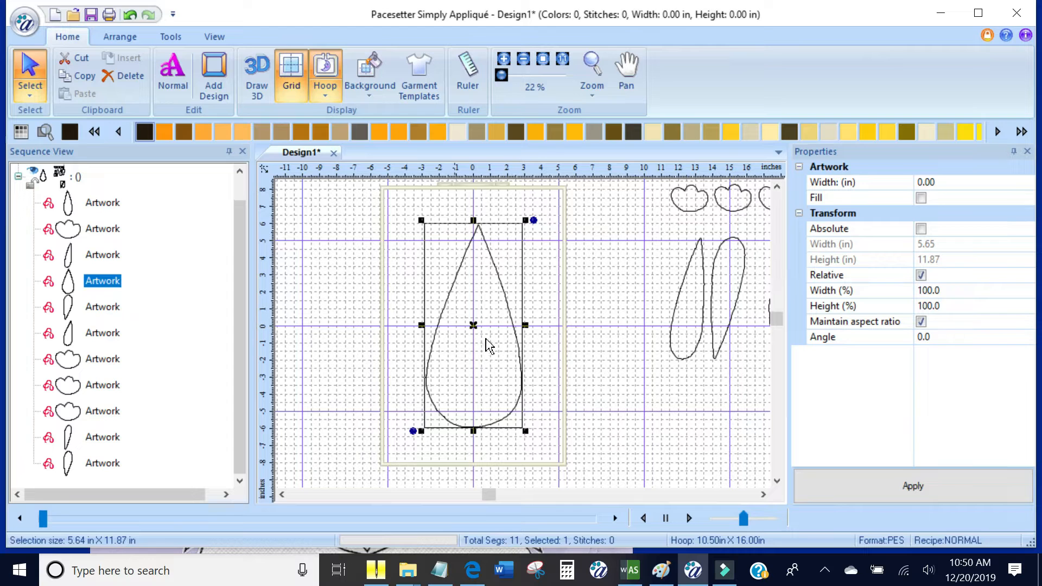
Step: Move the first paw shape onto the body's lower left edge and rotate it upside down so its toes point downward
click(687, 208)
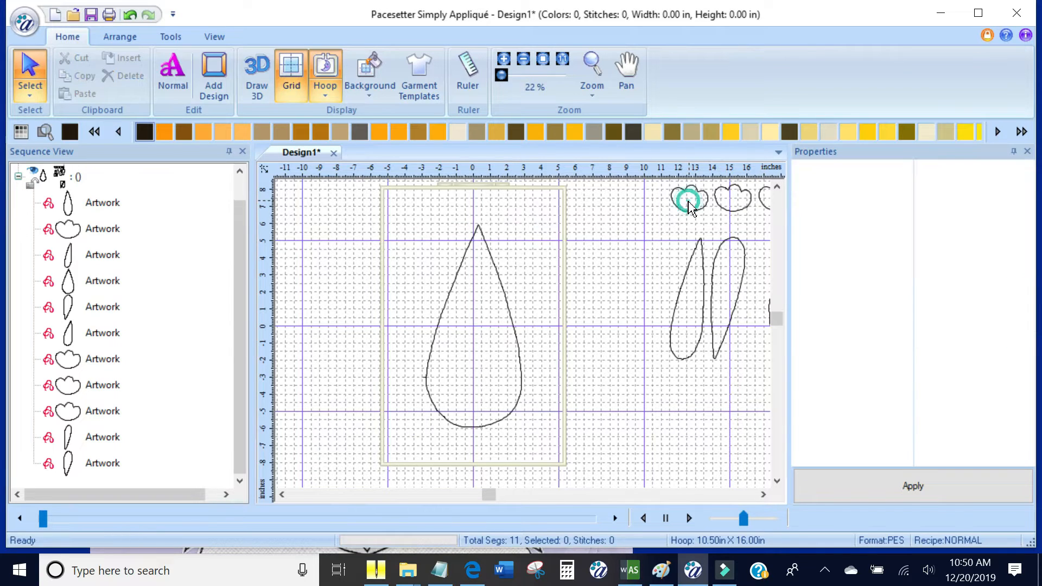
click(682, 208)
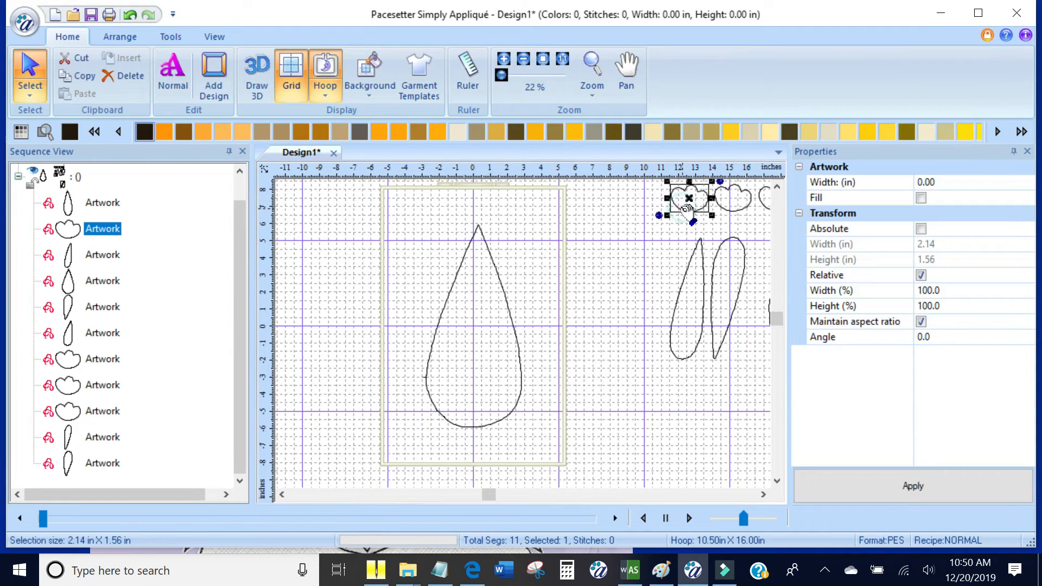
drag(685, 202, 452, 425)
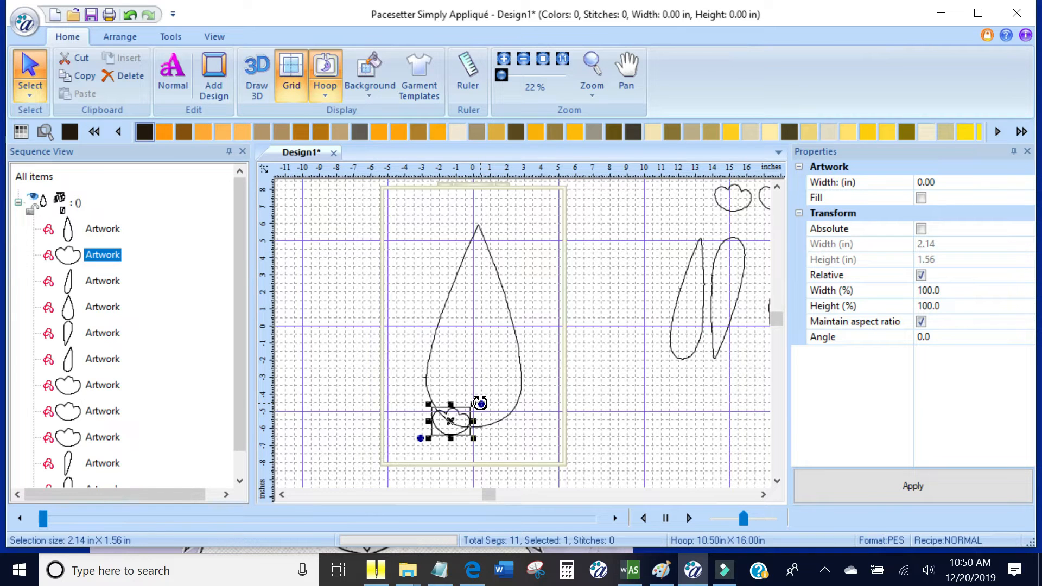
drag(480, 403, 427, 446)
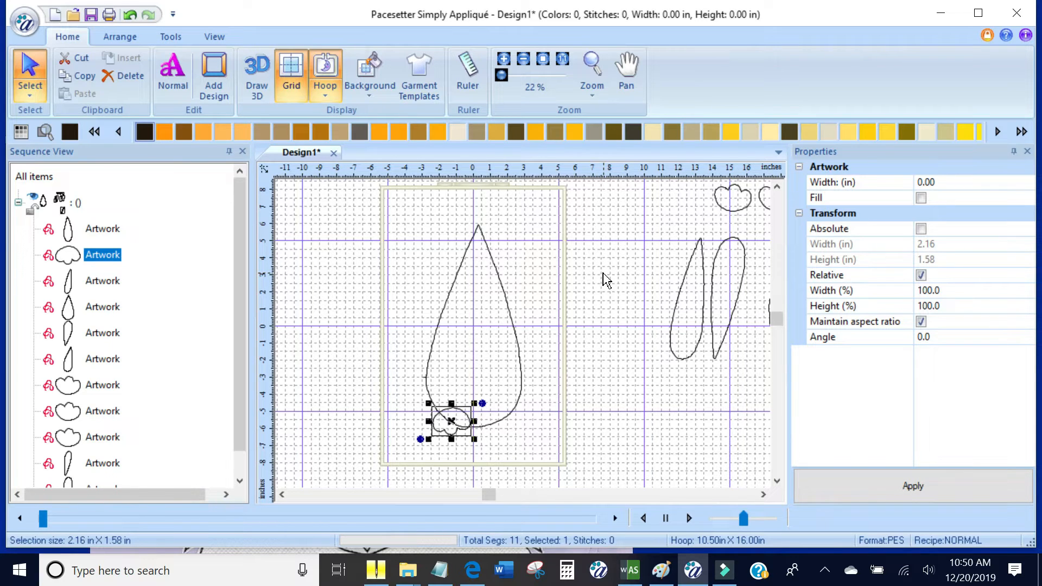
Step: Rename the large teardrop artwork as Body and deselect it
scroll(607, 281, up, 1)
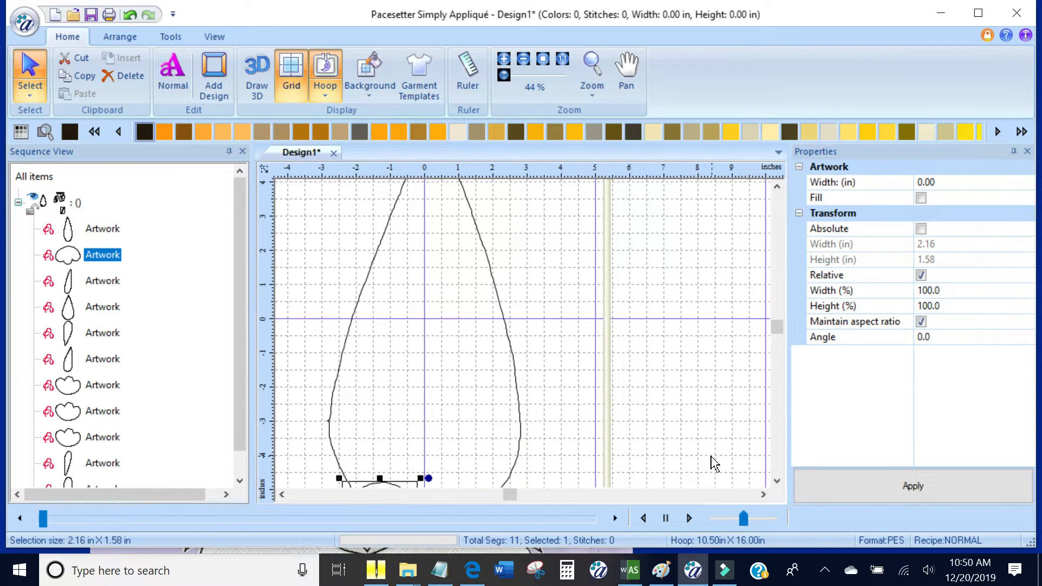
click(777, 479)
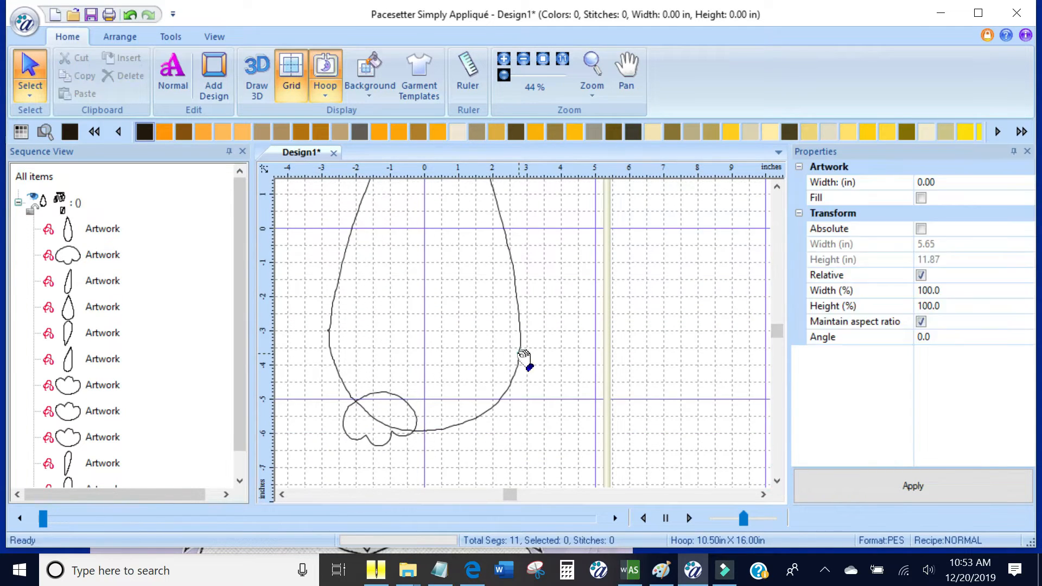
click(523, 354)
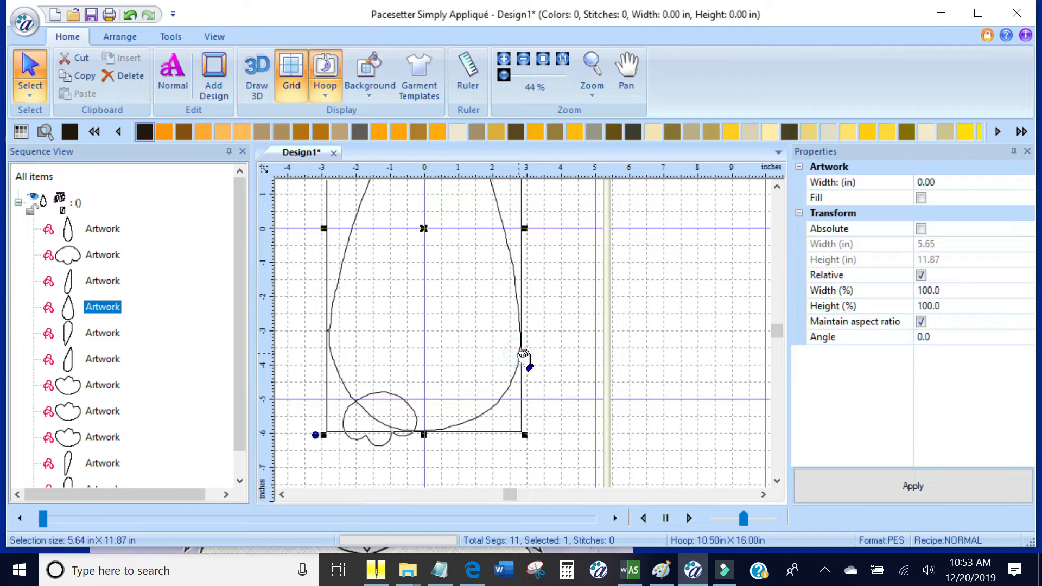
right_click(98, 306)
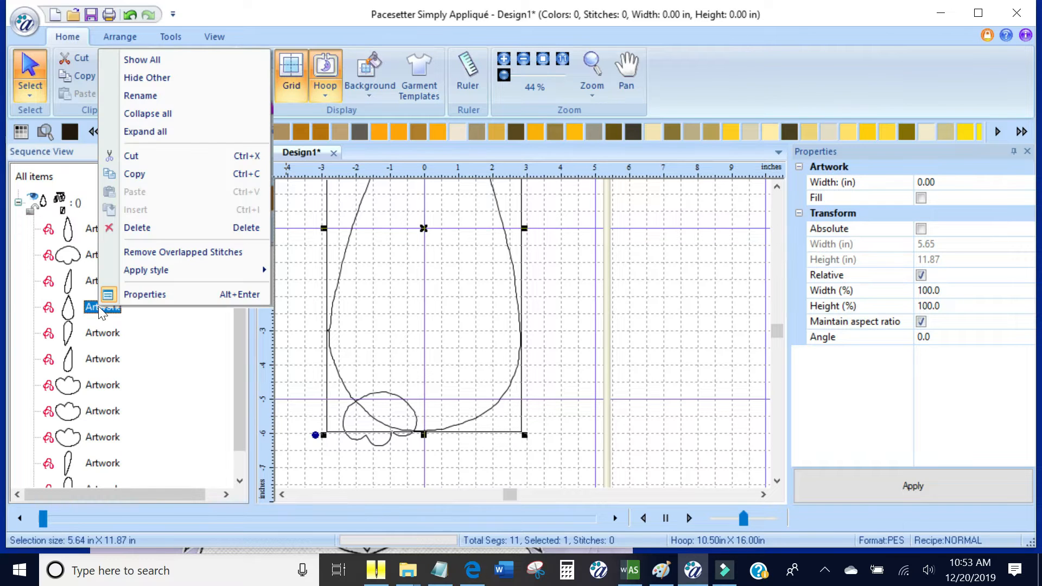
click(138, 98)
text(Body)
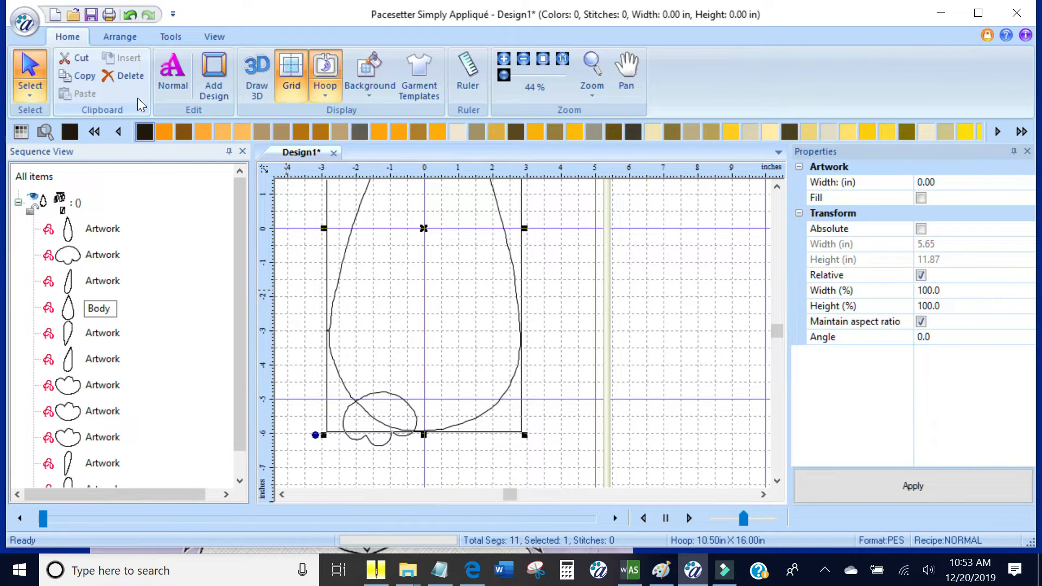
key(Return)
click(557, 368)
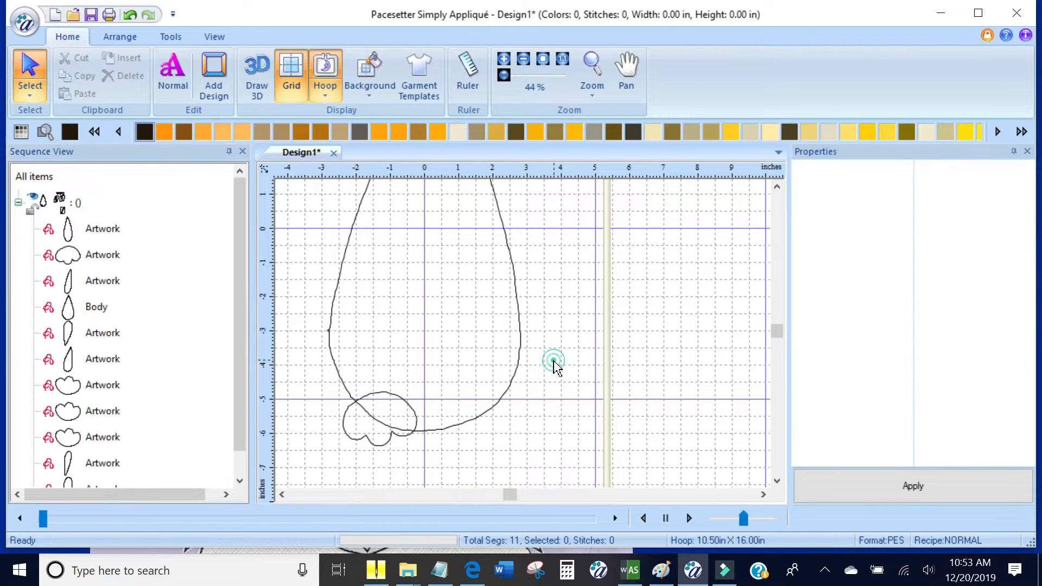
Step: Rename the paw artwork placed at the base of the body as Paw2
click(346, 419)
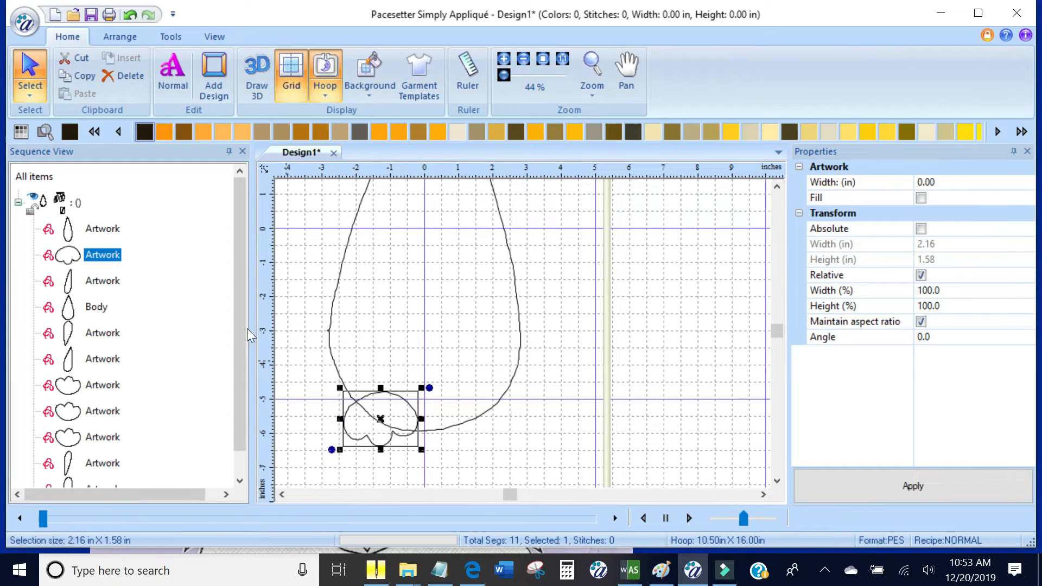
right_click(95, 252)
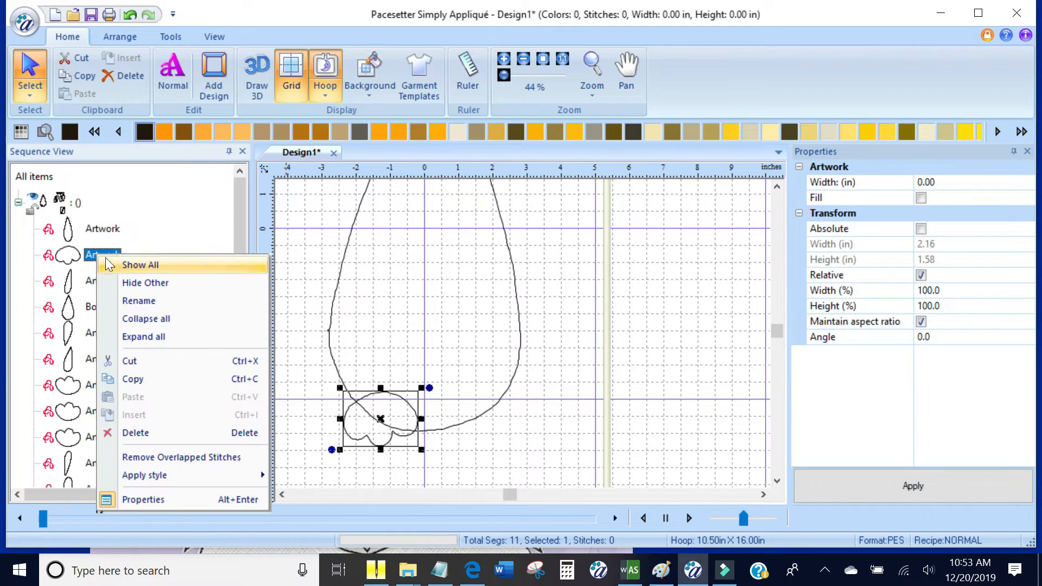
click(151, 305)
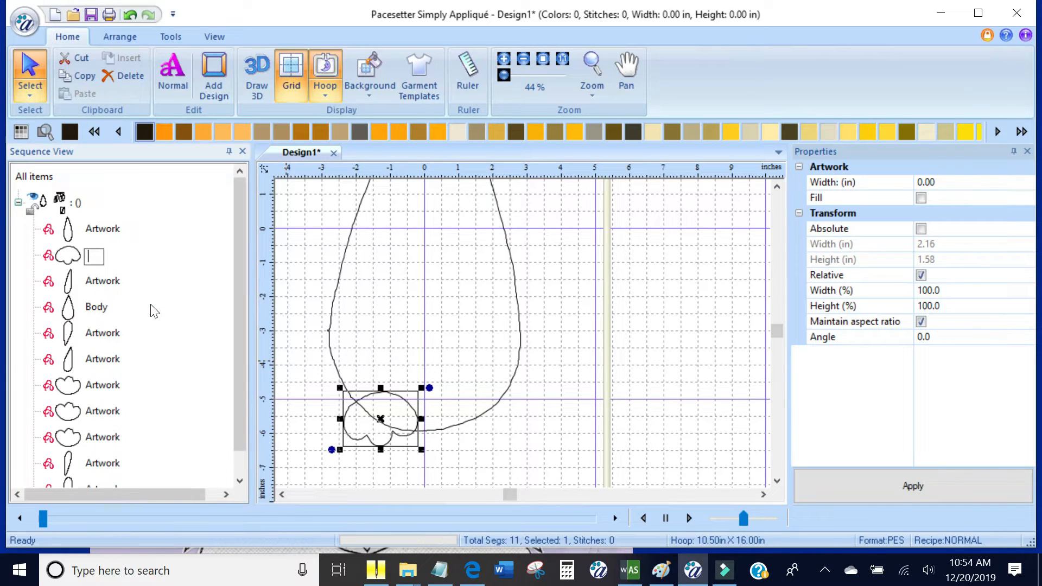
text(Paw2)
key(Return)
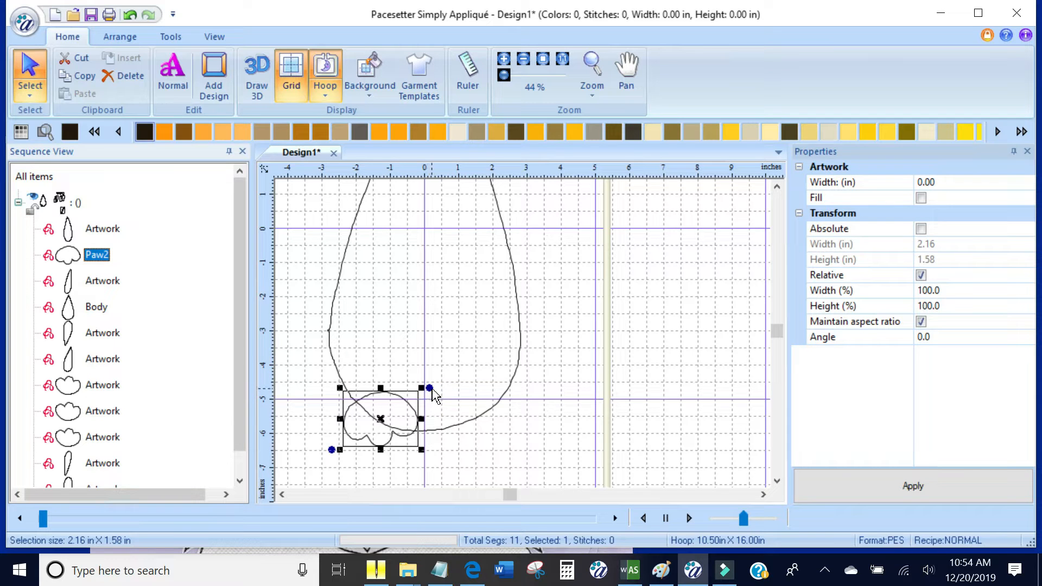
Step: Rotate Paw2 slightly to level it and shift it down and right toward the vertical centre line
drag(429, 388, 432, 392)
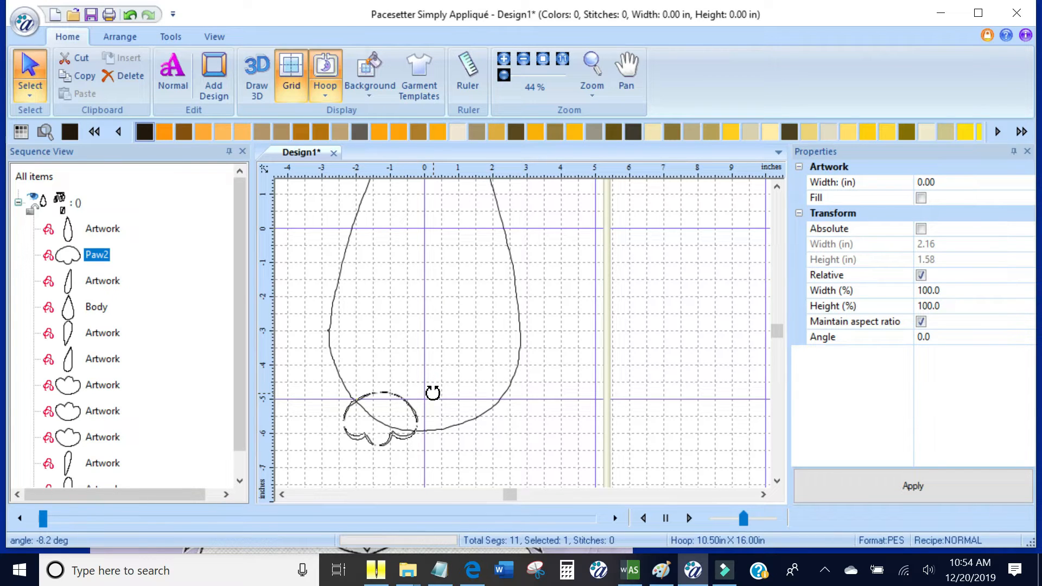
drag(432, 392, 434, 396)
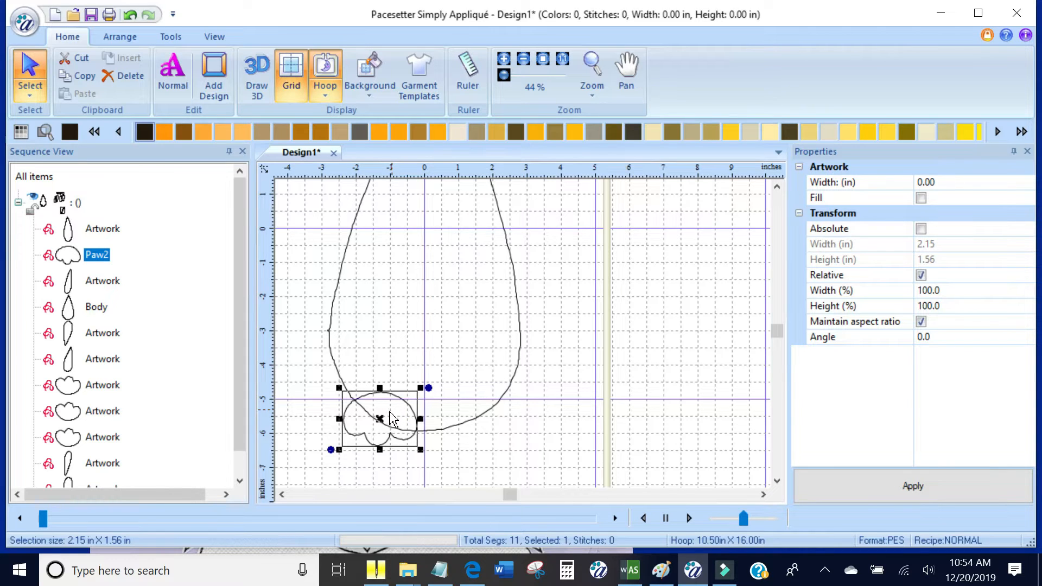
drag(382, 419, 392, 428)
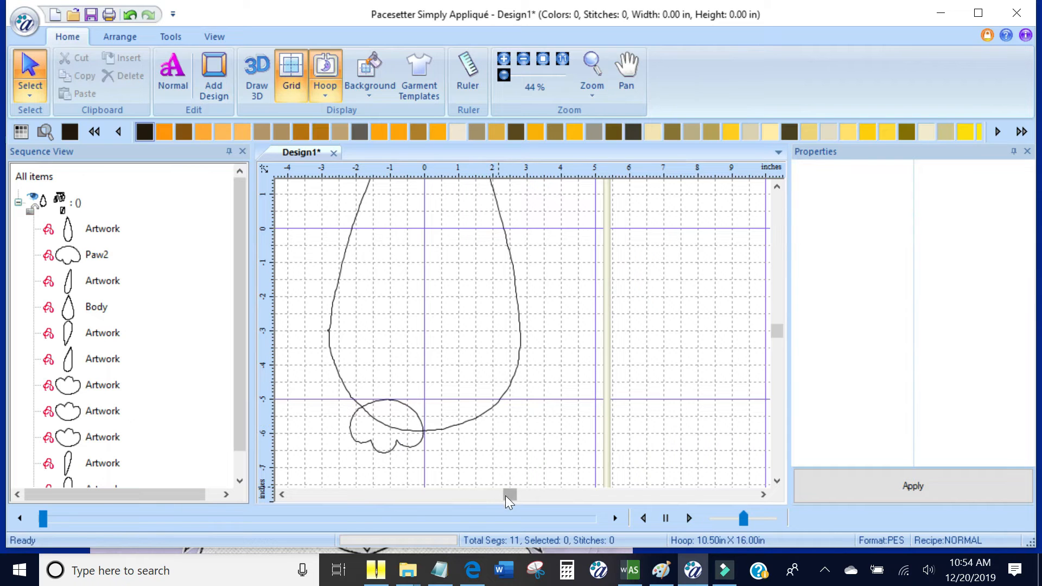
Step: Place a second paw shape beside Paw2 on the body's lower right edge, rotated so its toes point down, and deselect it
scroll(492, 503, down, 1)
drag(477, 423, 477, 446)
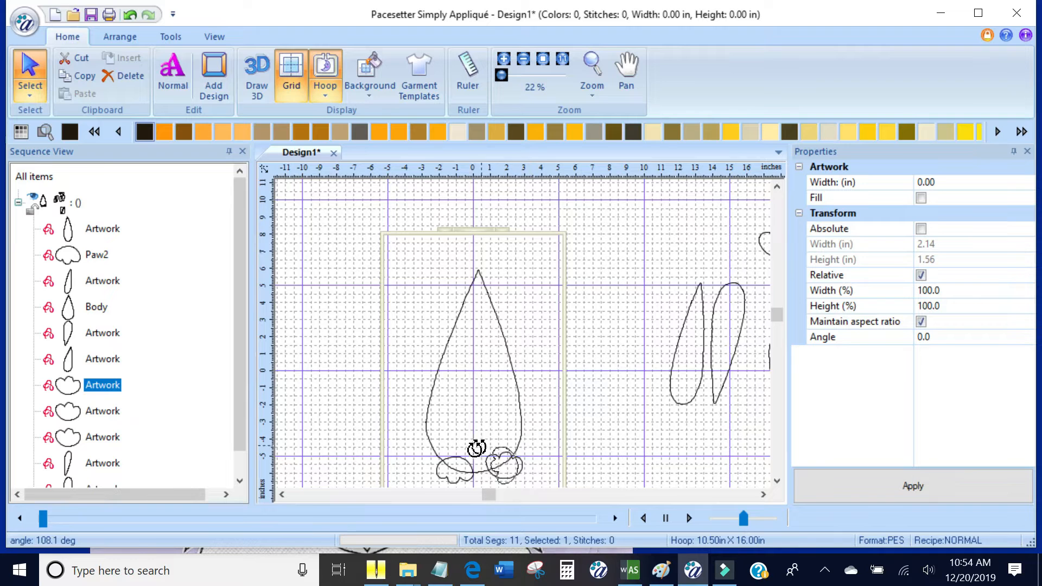
scroll(470, 395, up, 1)
drag(470, 395, 458, 402)
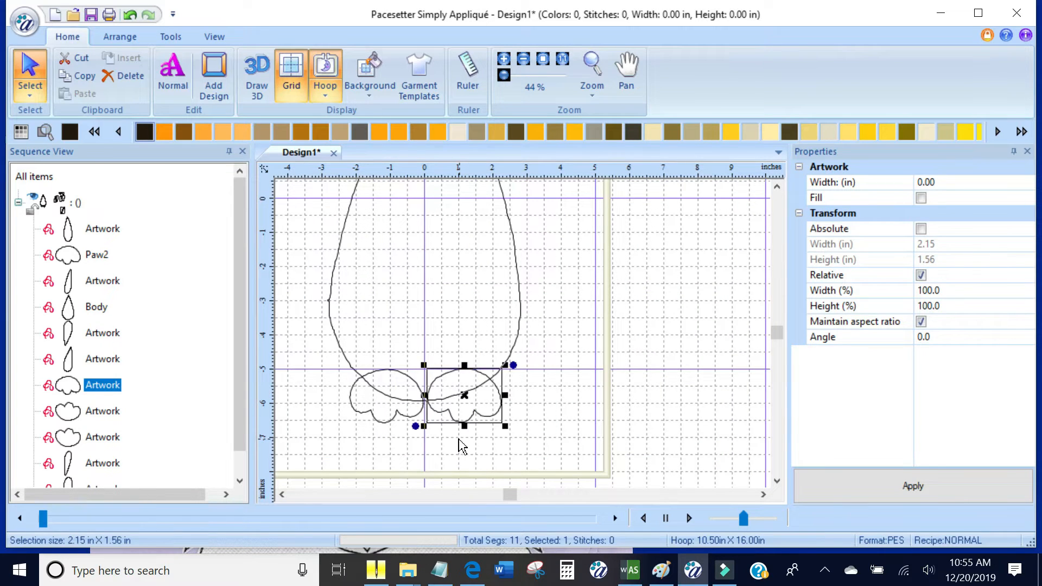
click(461, 437)
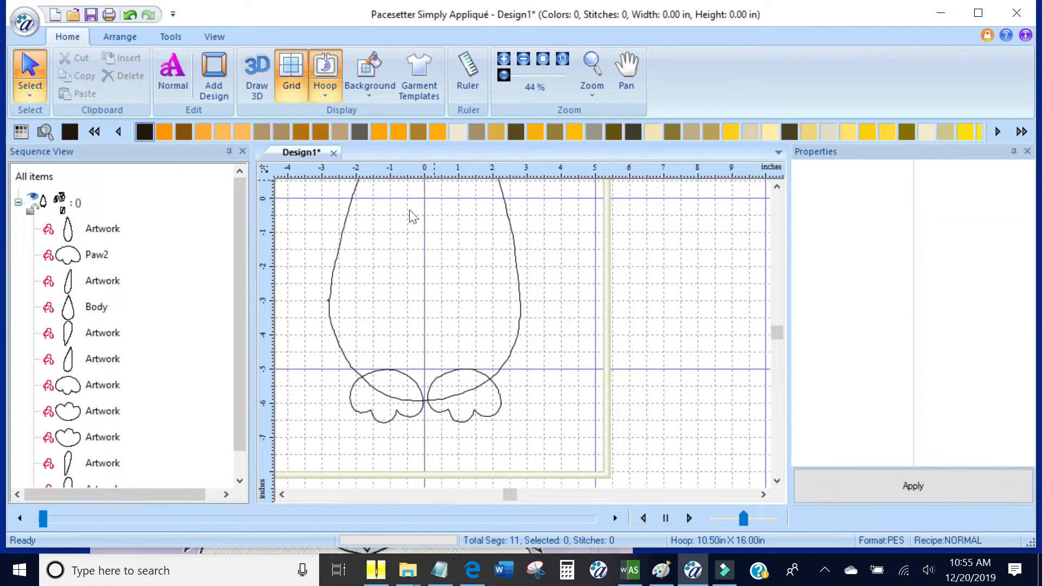
Step: Add a horizontal guide line at the tips of the paws' toes and move the second paw left against the vertical centre line
drag(394, 402, 395, 424)
scroll(593, 328, up, 1)
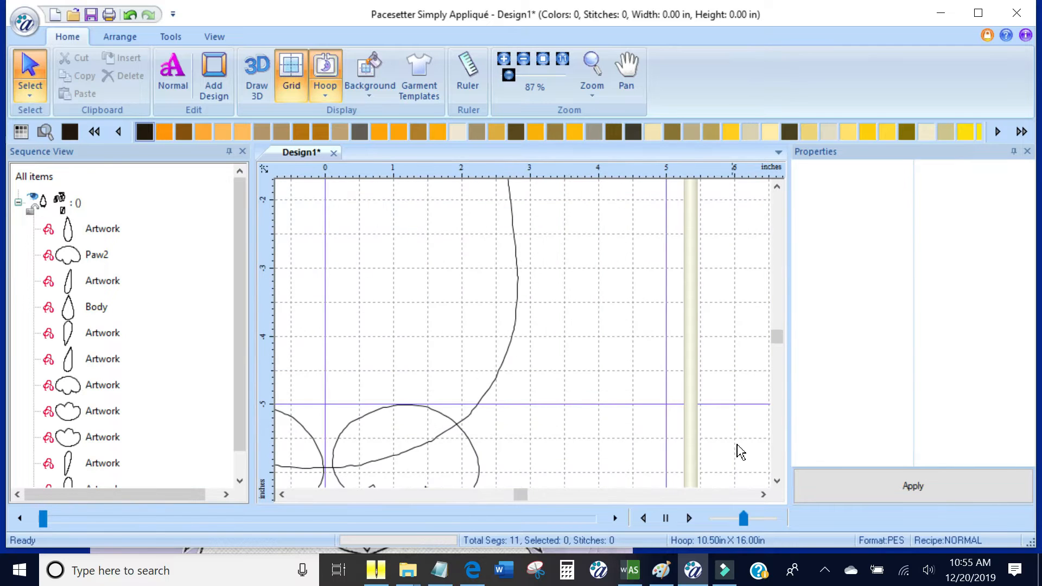
click(776, 480)
click(281, 494)
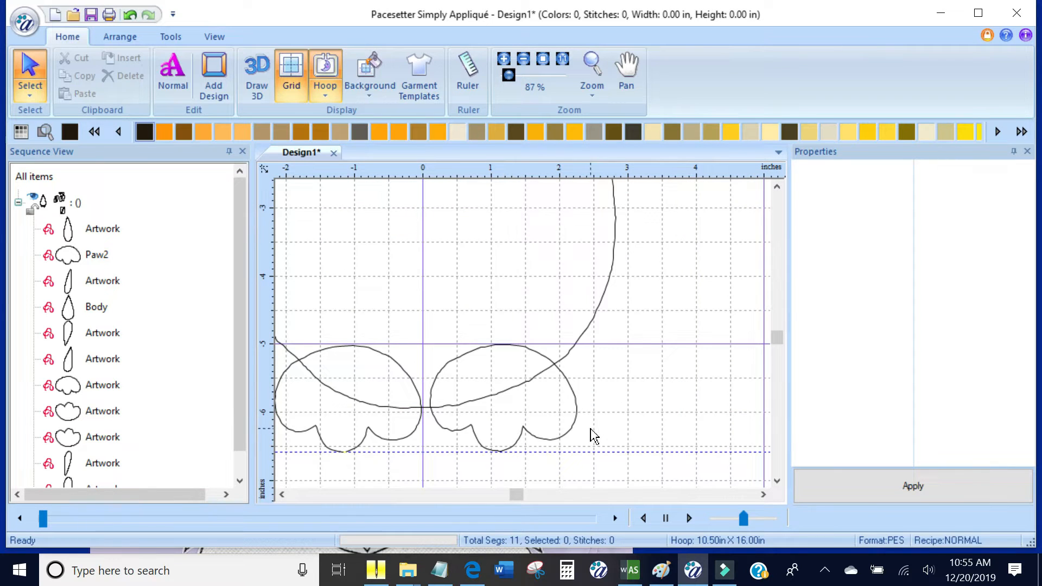
click(508, 409)
click(575, 400)
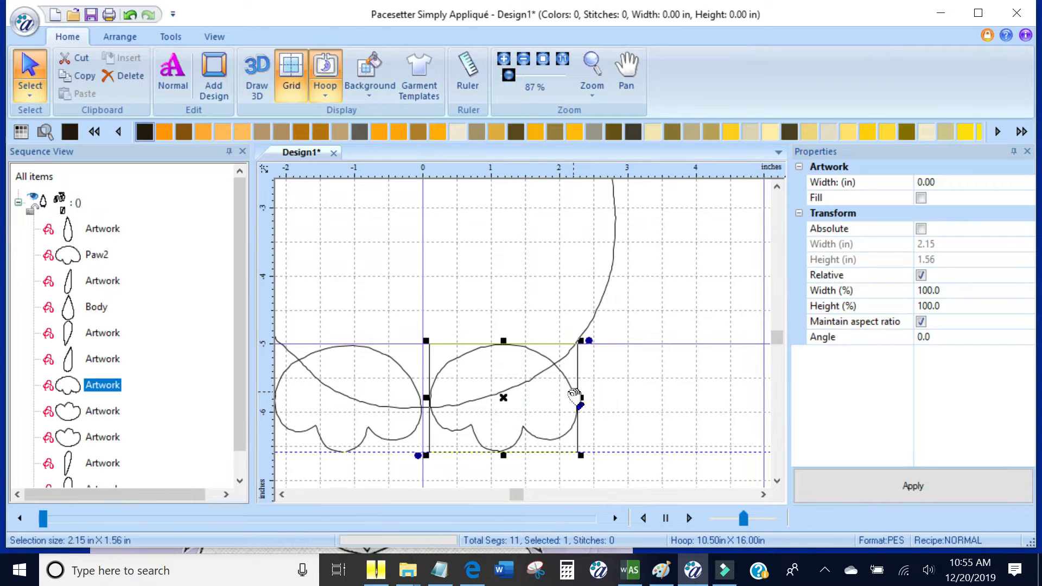
drag(574, 399, 571, 409)
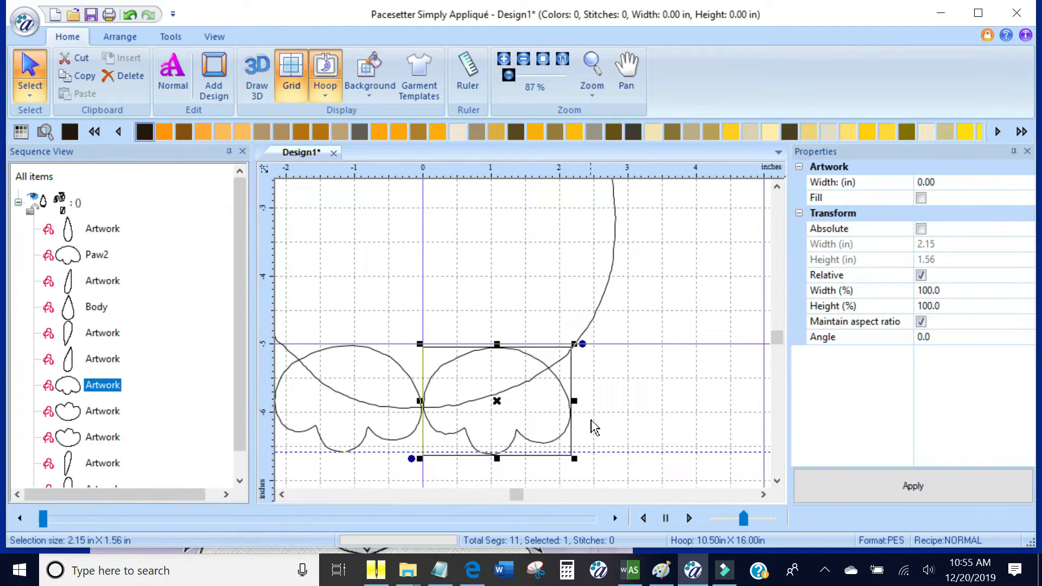
click(594, 421)
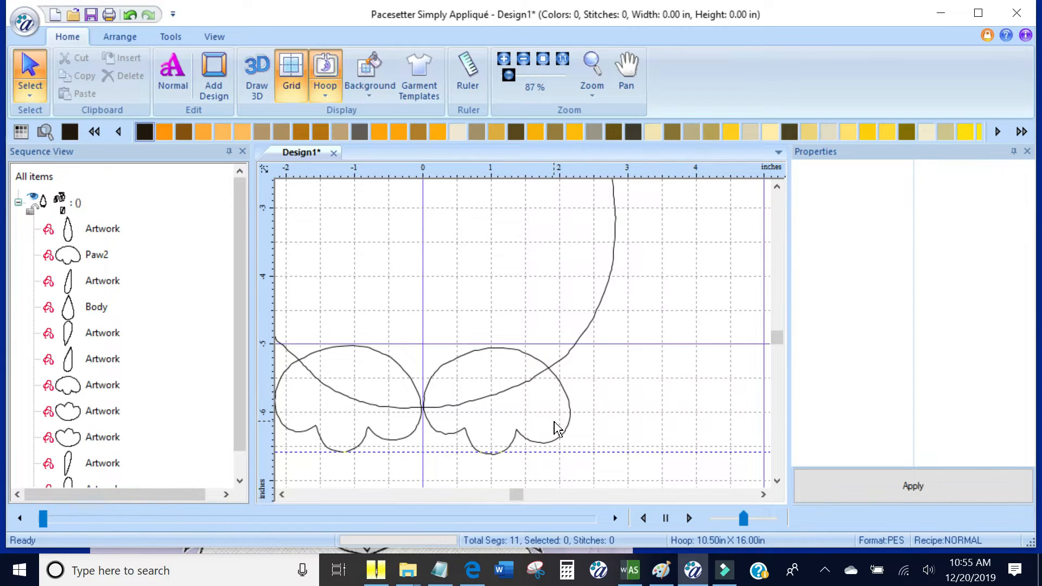
Step: Nudge Paw2 slightly right so its inner edge meets the vertical centre line and its toes rest on the guide
click(393, 441)
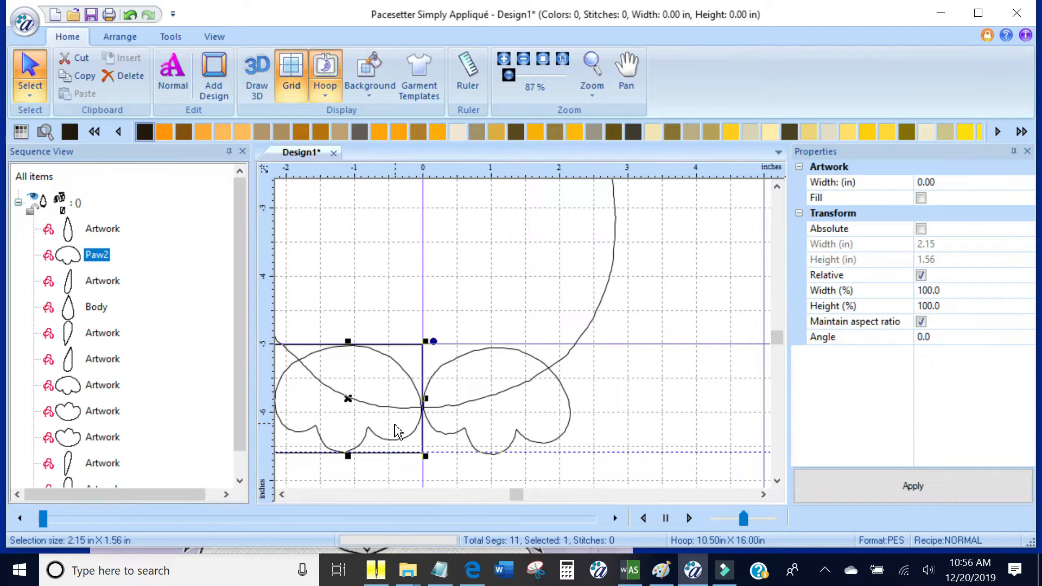
scroll(398, 432, up, 1)
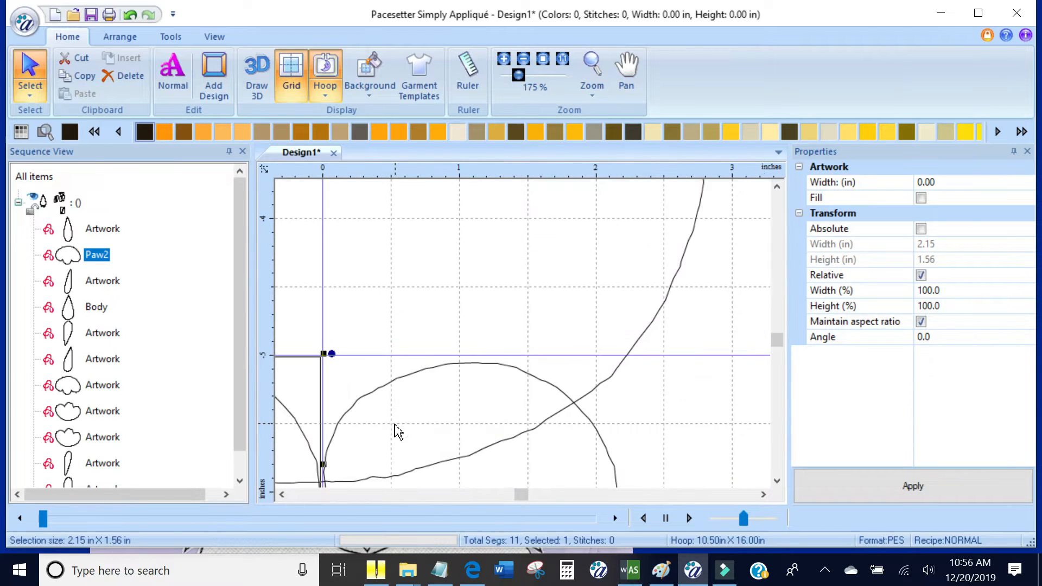
click(777, 480)
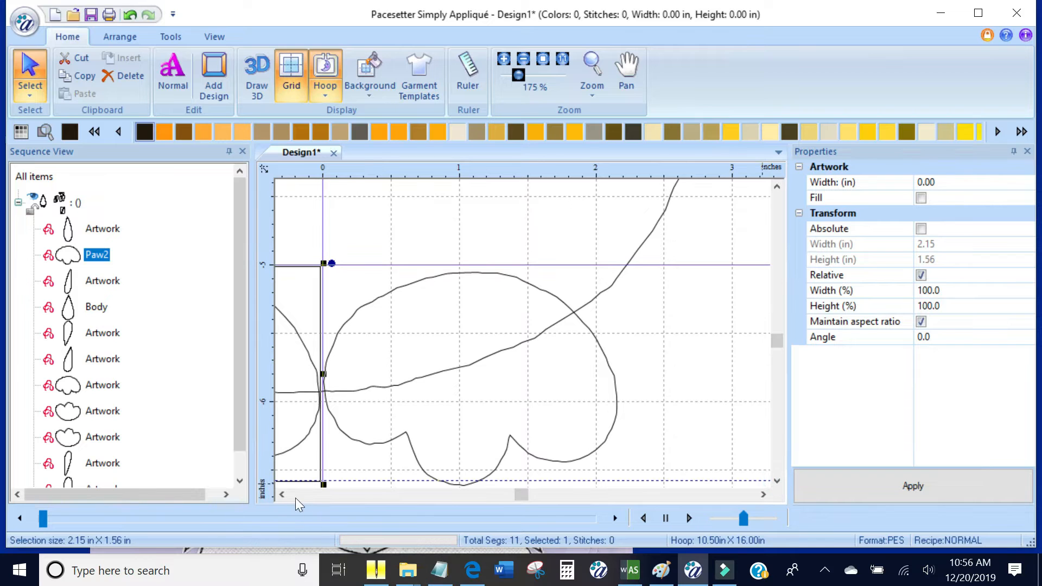
click(282, 494)
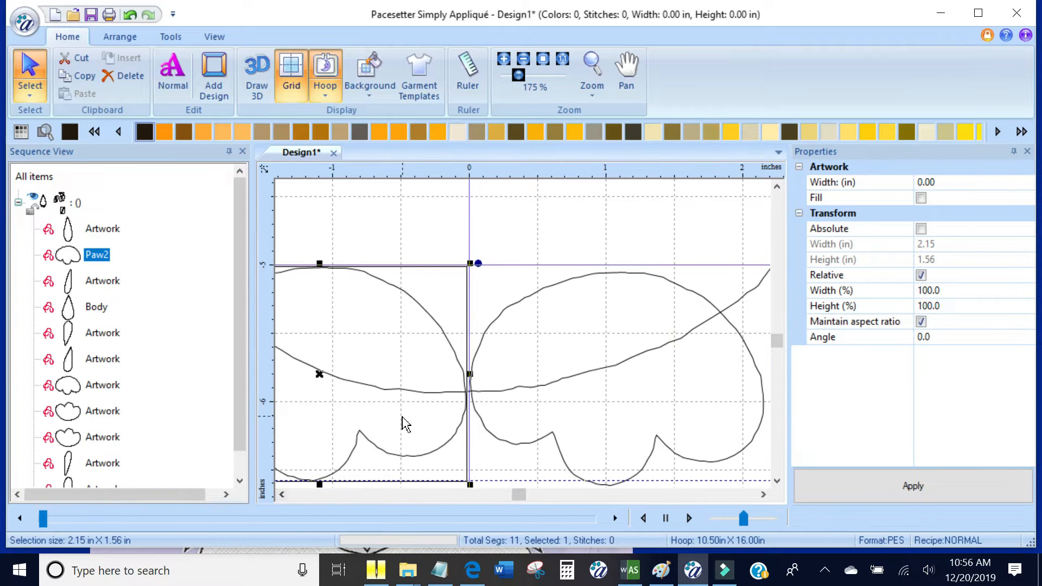
click(395, 454)
drag(394, 453, 398, 455)
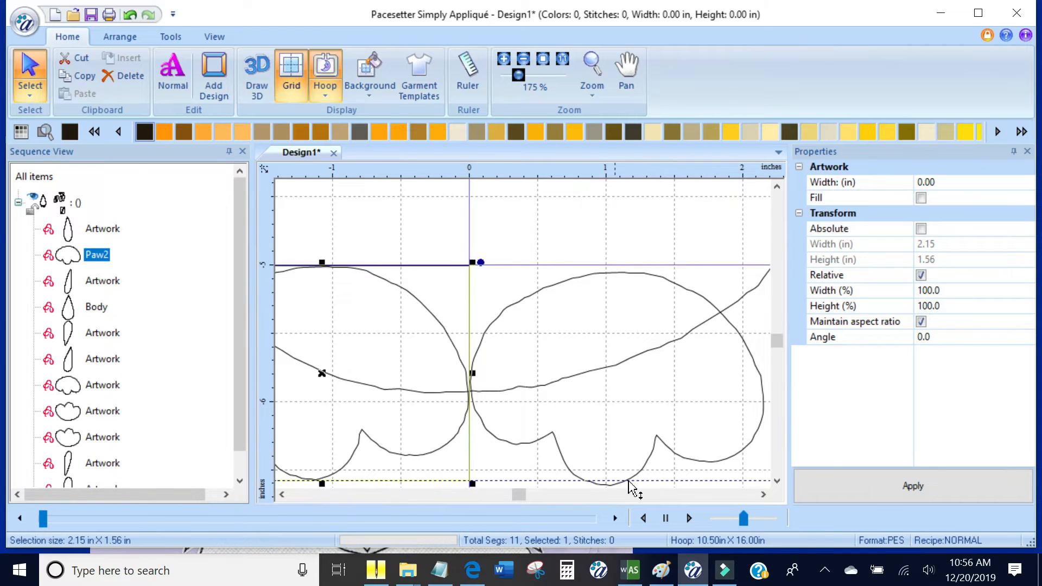
Step: Nudge the second paw up so its lowest toe rests on the horizontal guide, matching Paw2, and deselect it
click(651, 465)
click(652, 465)
drag(653, 465, 655, 460)
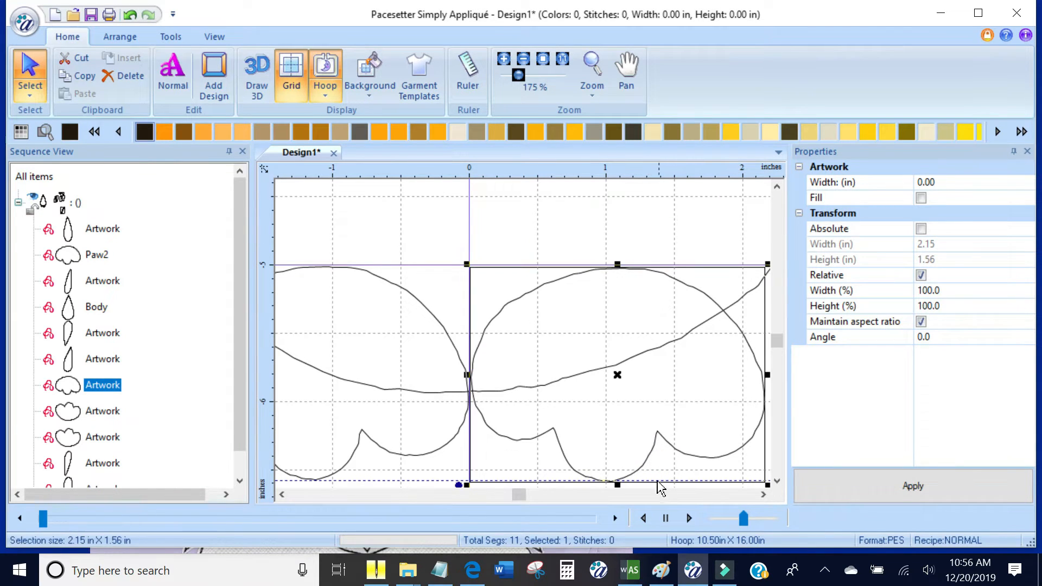
scroll(732, 329, down, 1)
click(738, 350)
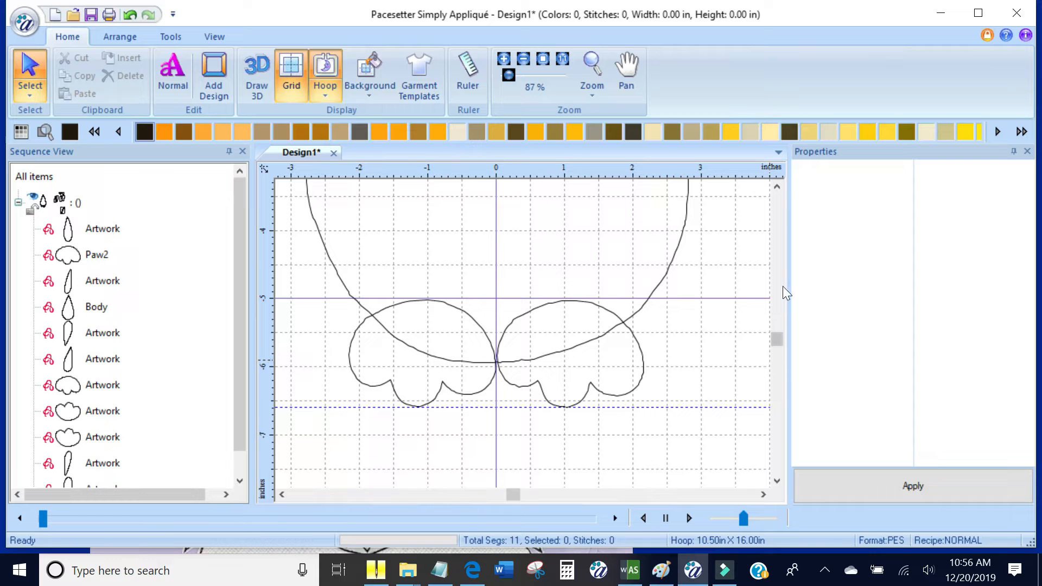
Step: Rename the downward-pointing paw just right of the vertical centre line as Paw3
click(622, 399)
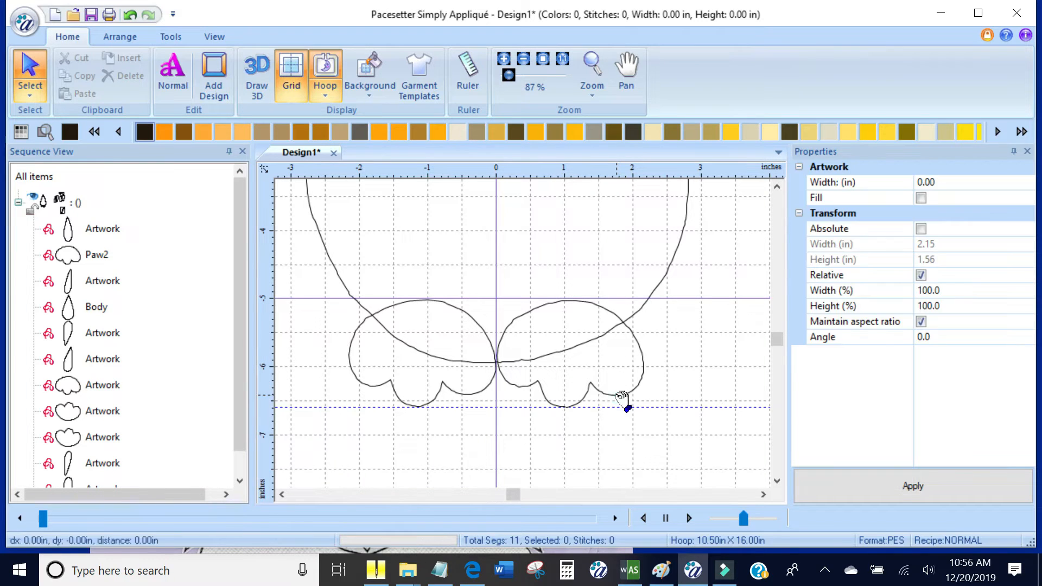
right_click(98, 382)
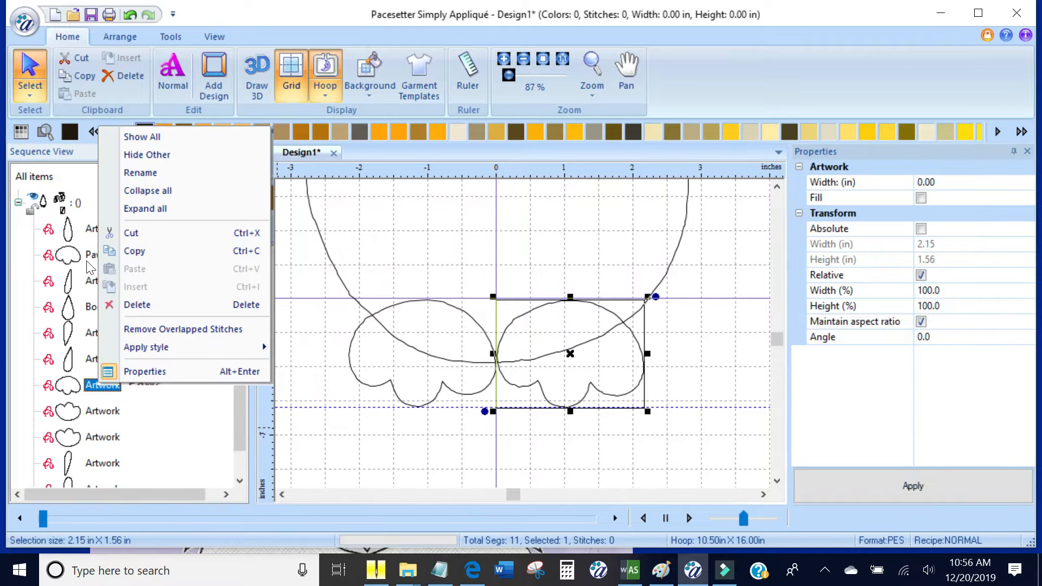
click(149, 172)
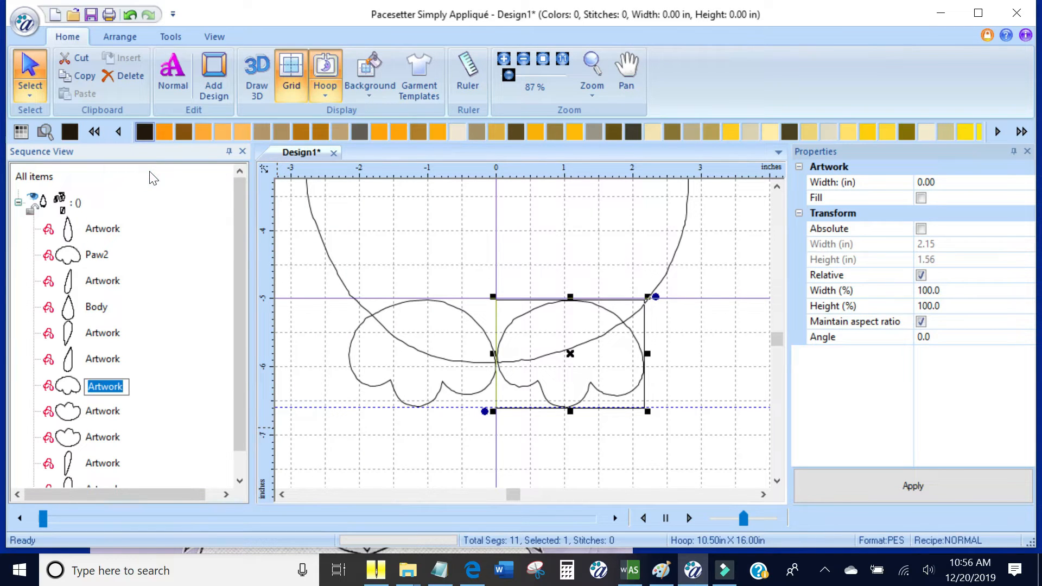
text(Paw3)
key(Return)
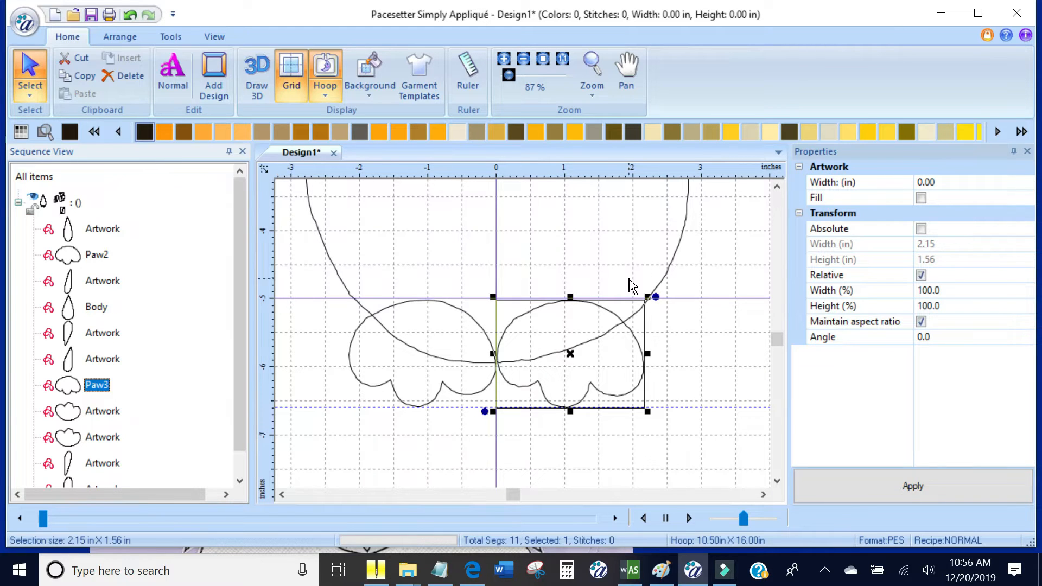
Step: Move the two remaining paw shapes into the hoop, one on each side of the paws at the body's base
scroll(639, 273, down, 1)
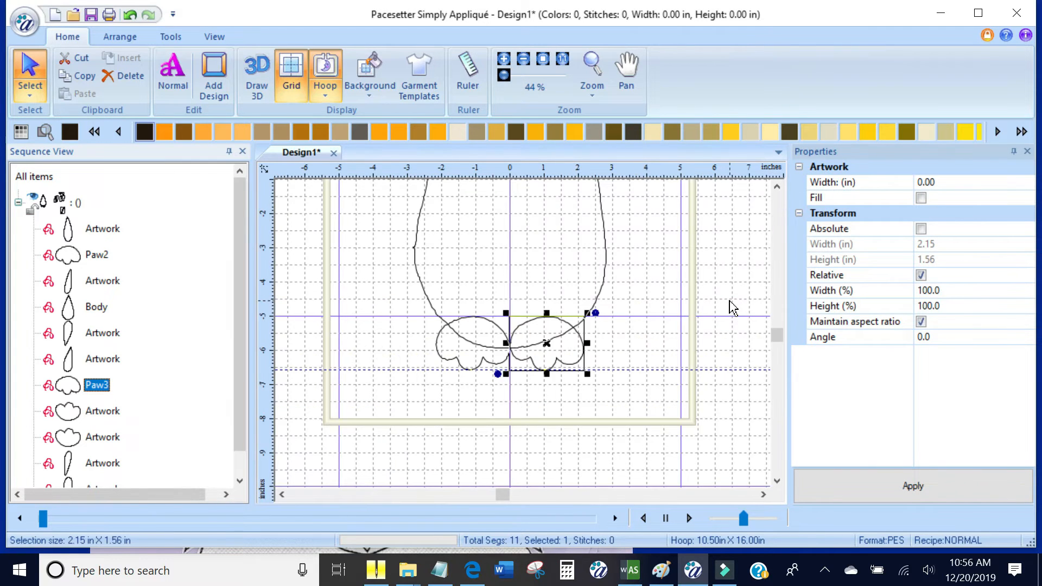
click(761, 496)
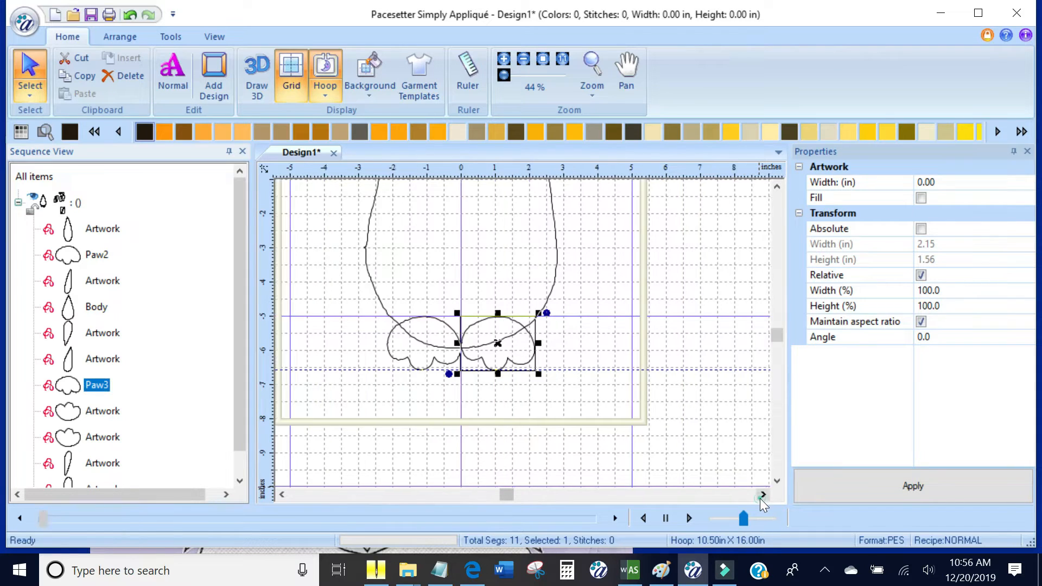
click(776, 185)
click(776, 185)
scroll(696, 297, down, 1)
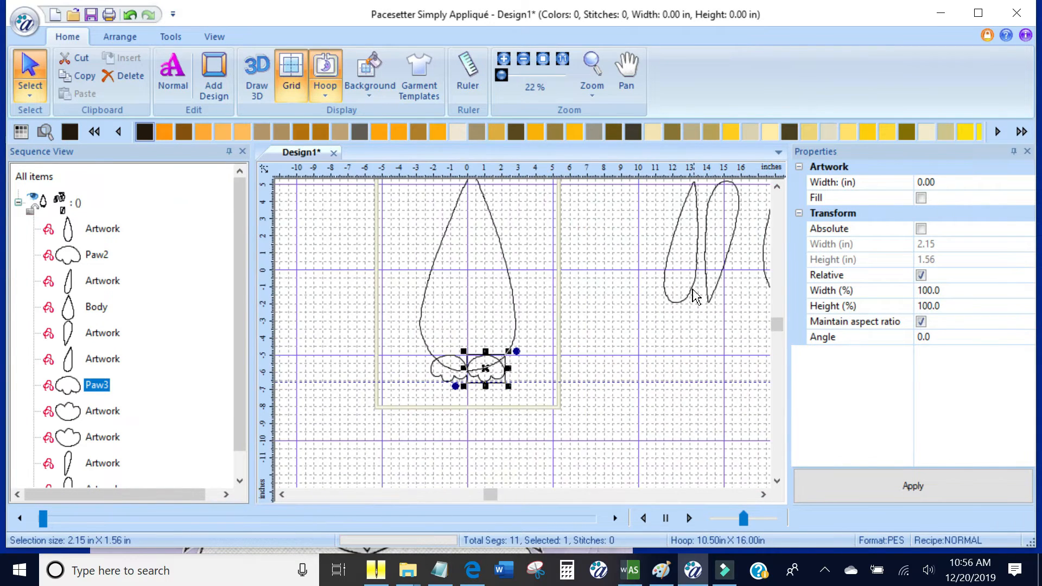
scroll(692, 301, down, 1)
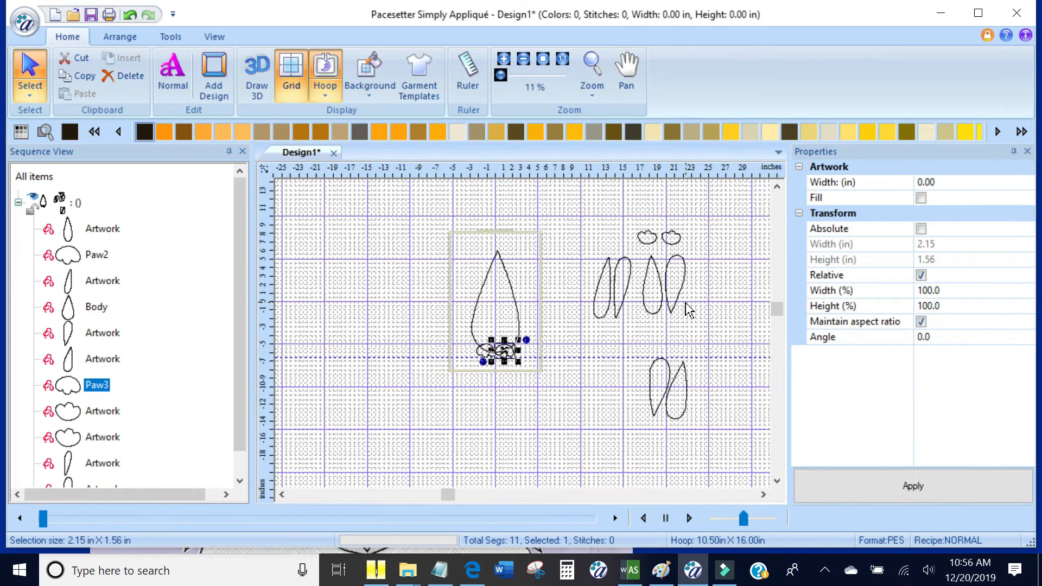
click(649, 236)
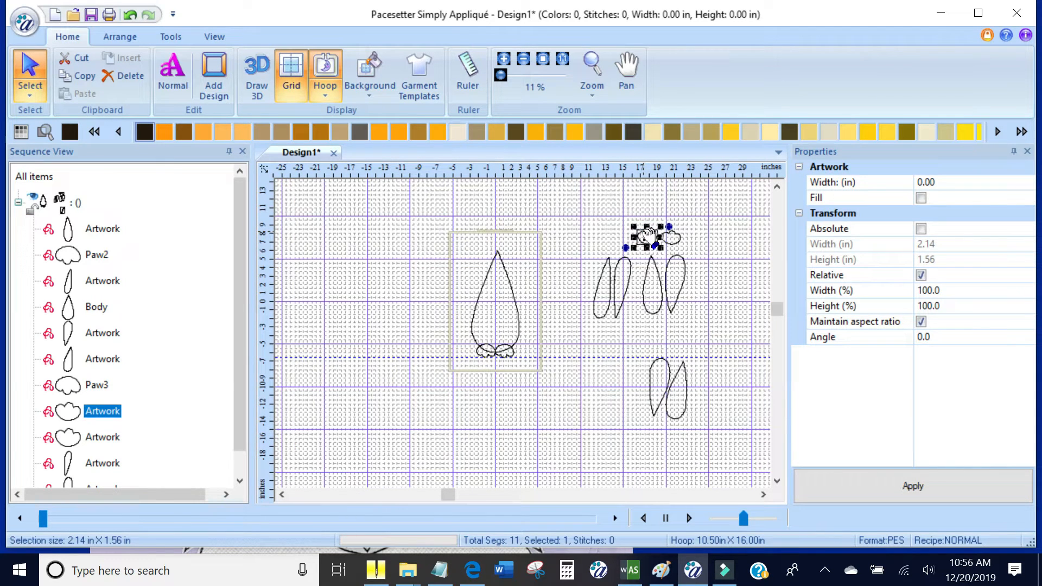
drag(649, 235, 458, 352)
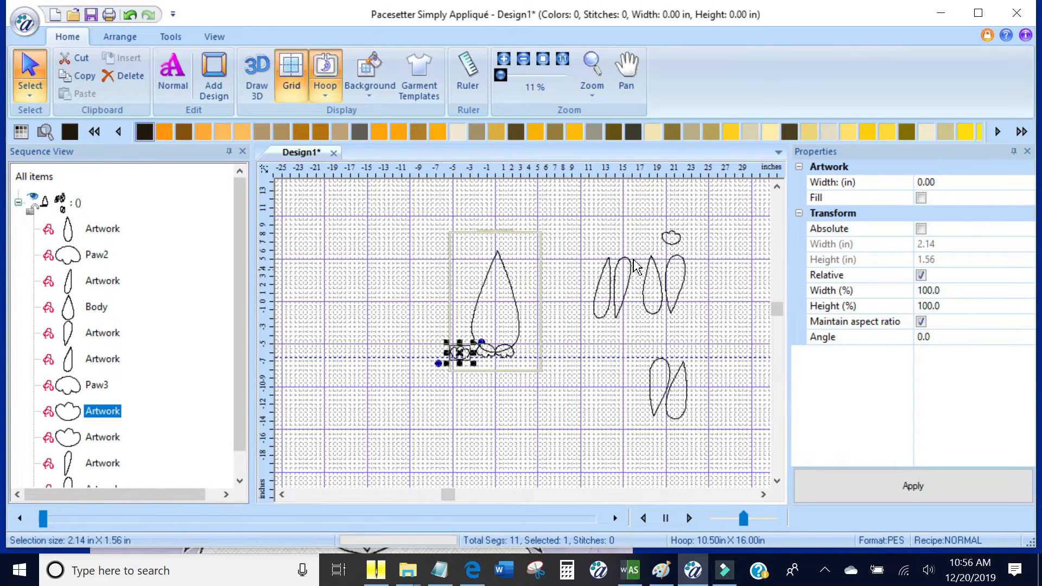
click(675, 238)
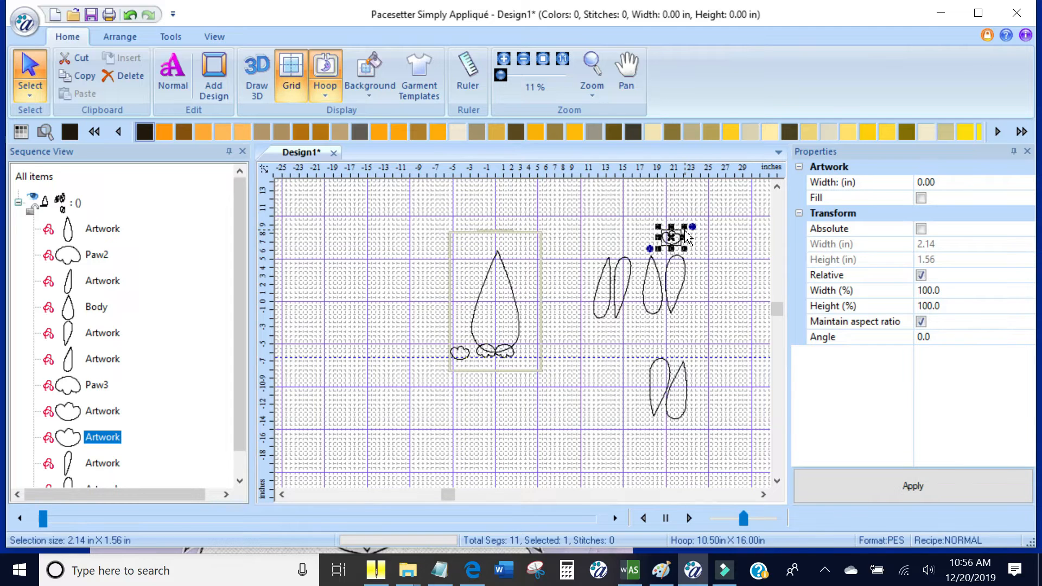
drag(684, 242, 546, 351)
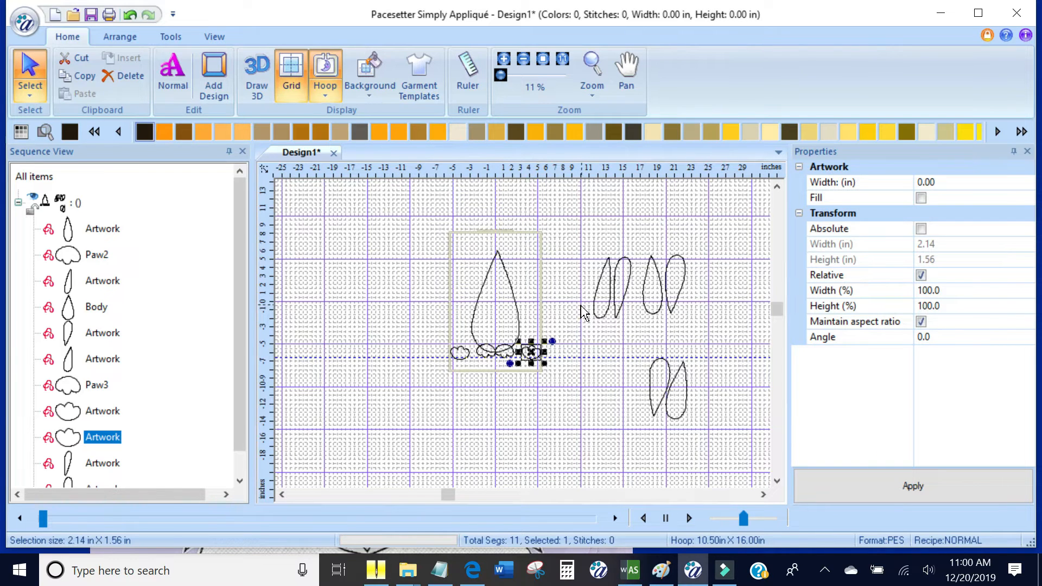
Step: Rotate the unplaced paw left of Paw2 by about 180 degrees so its toes point down
scroll(581, 309, up, 2)
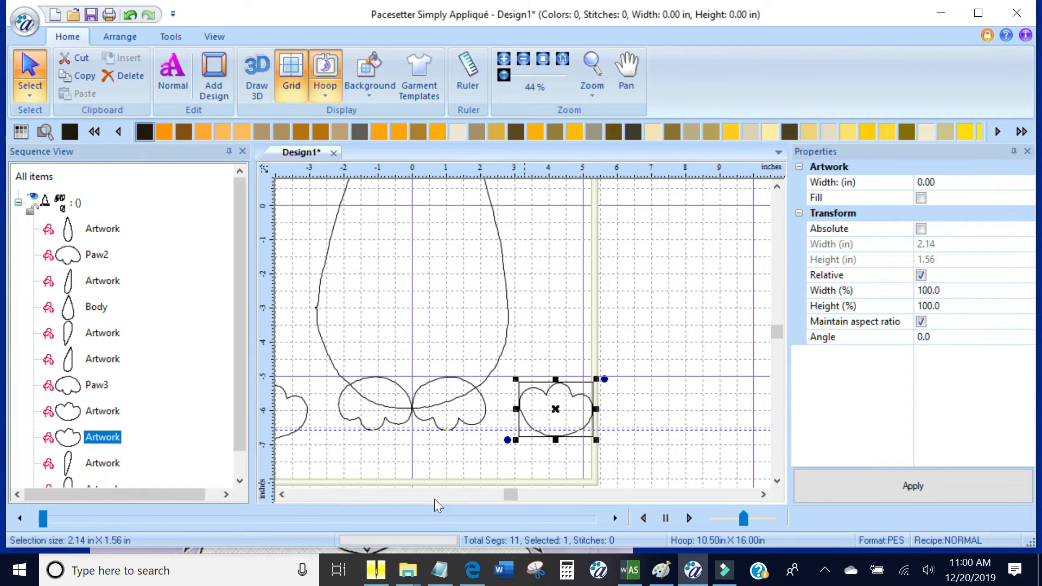
click(282, 495)
click(281, 495)
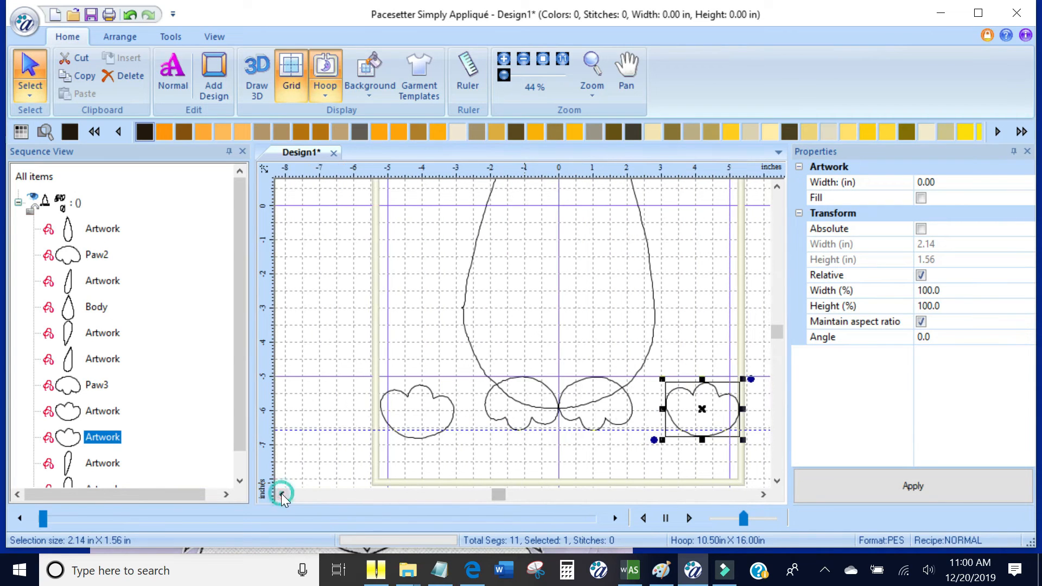
click(427, 394)
drag(463, 377, 438, 457)
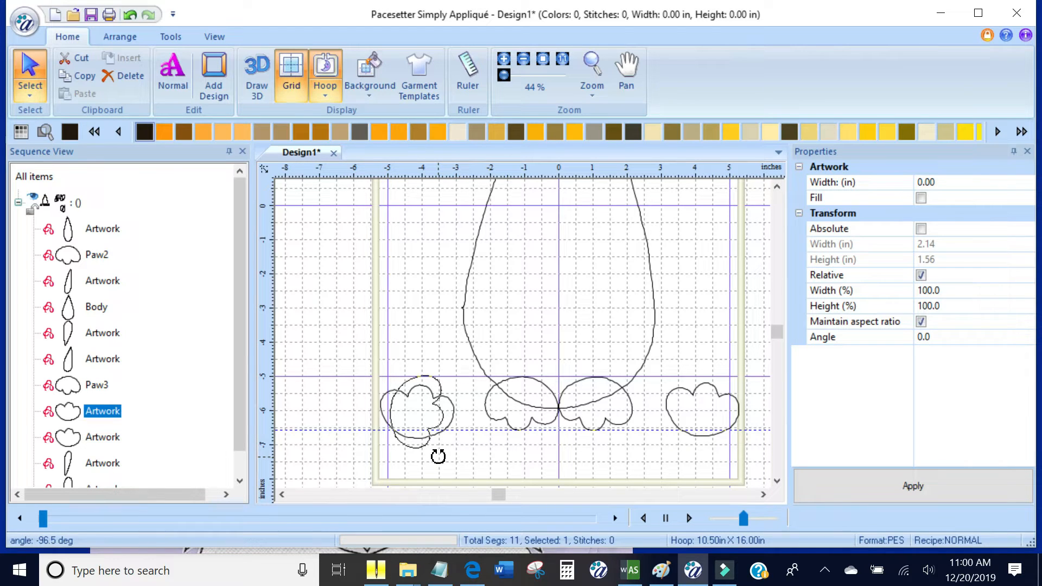
drag(438, 457, 386, 437)
Step: Move the rotated left paw right until it overlaps Paw2's outer side, with its lowest toe near the horizontal guide
drag(452, 396, 499, 387)
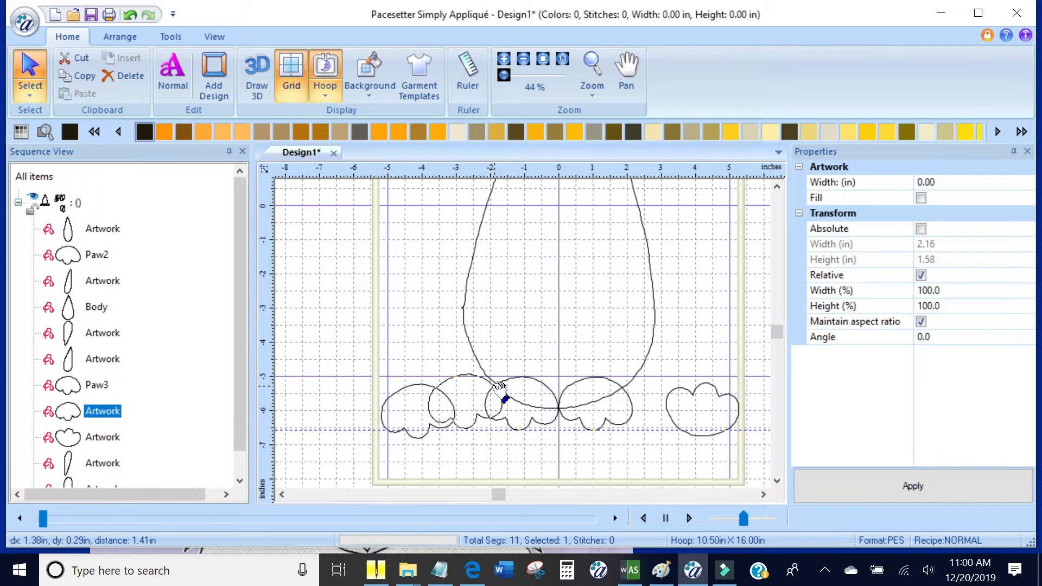
drag(500, 386, 508, 392)
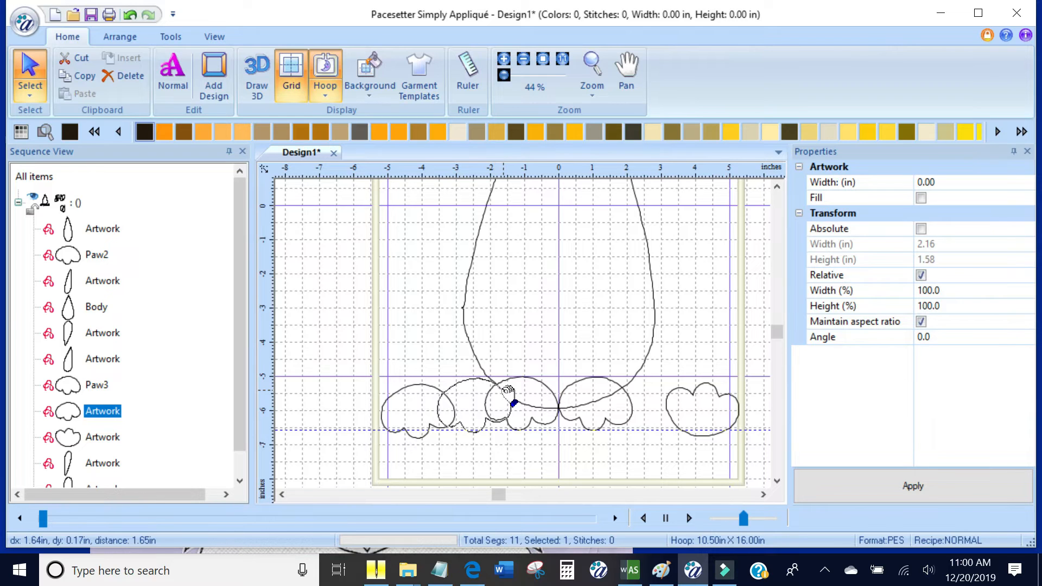
drag(508, 391, 523, 373)
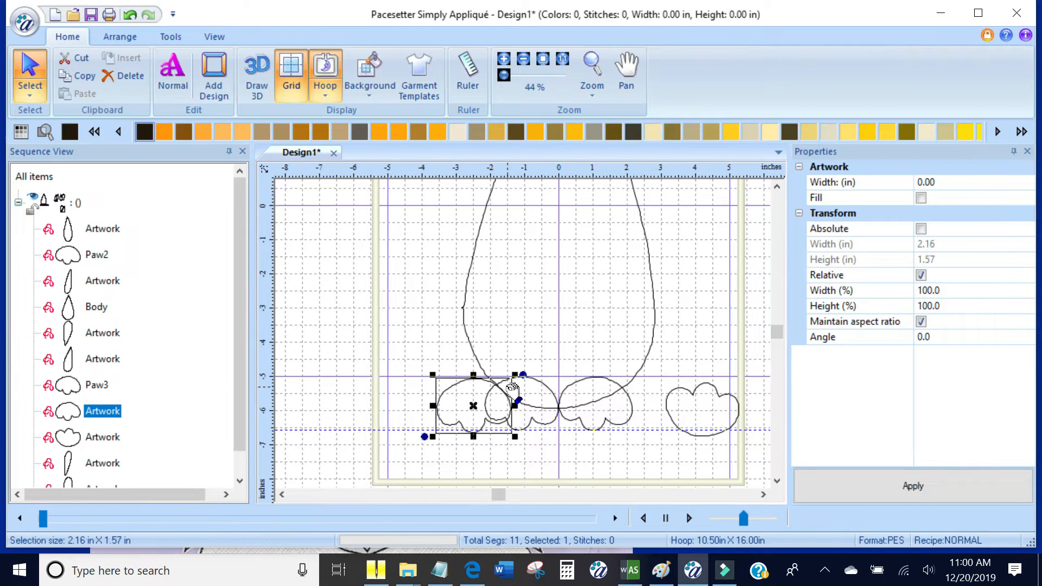
drag(508, 387, 512, 385)
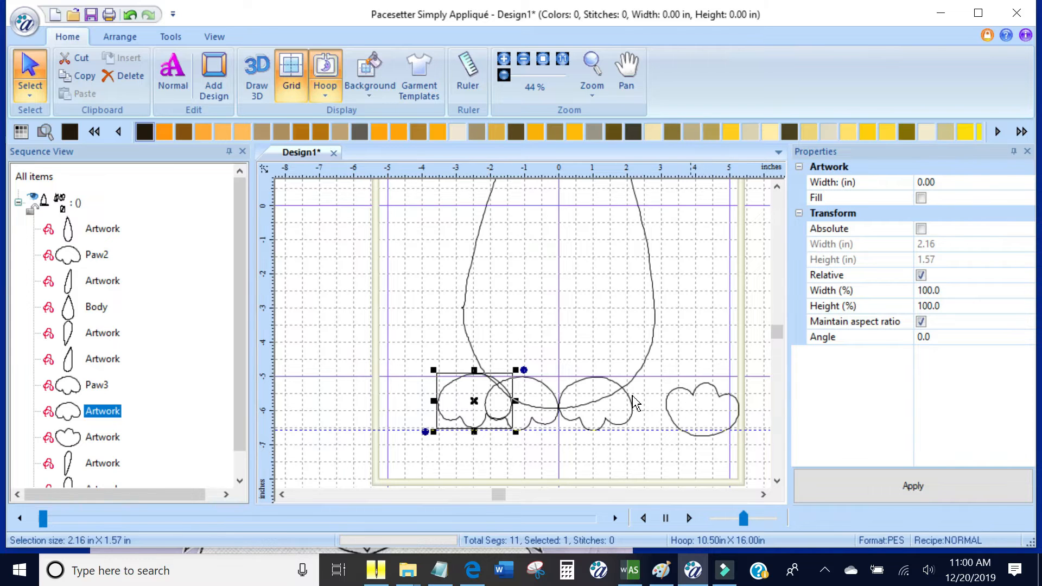
Step: Rename the outer left paw artwork as Paw1
right_click(105, 408)
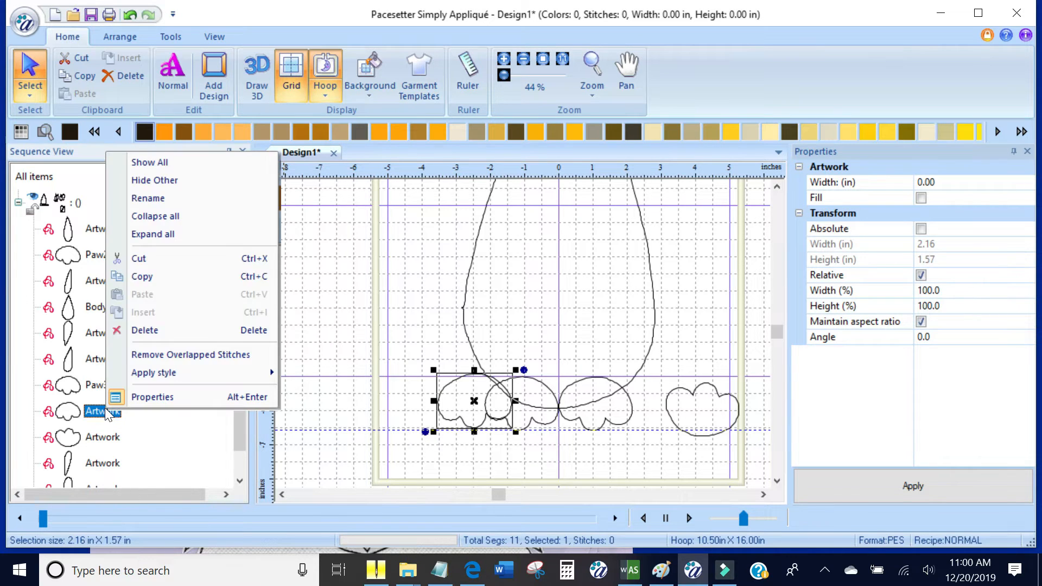
click(167, 197)
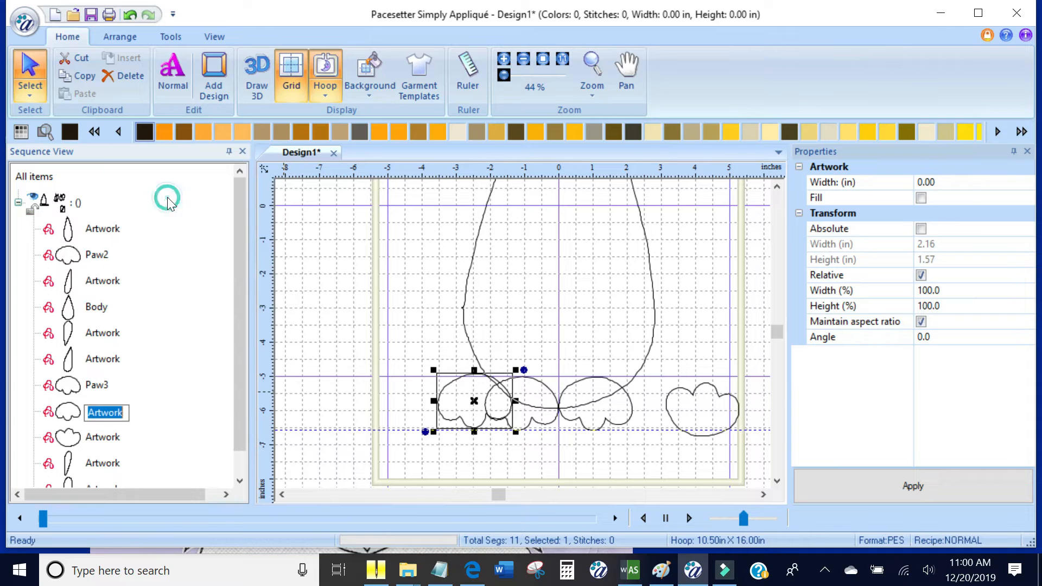
text(Paw1)
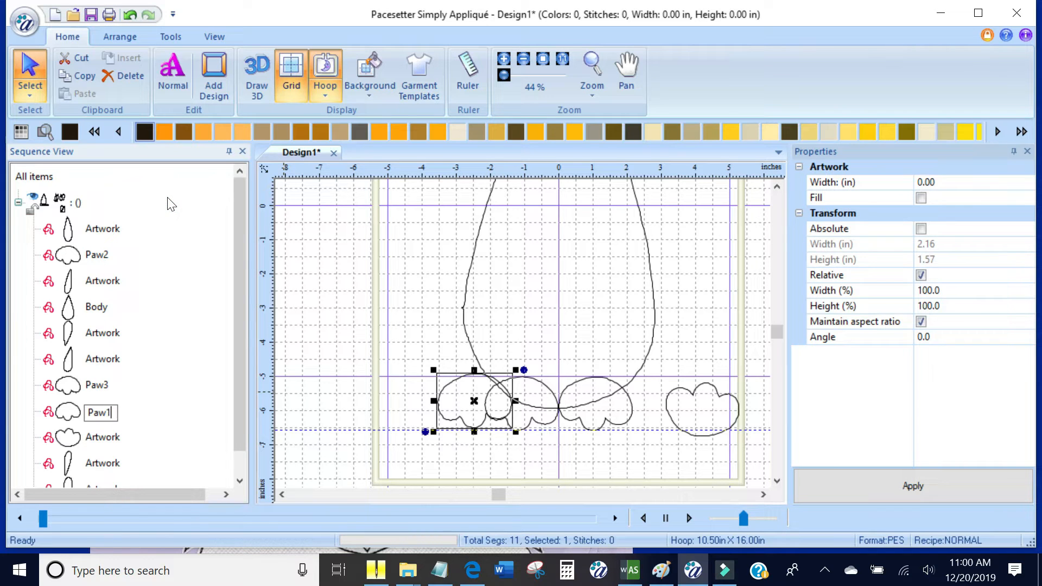
key(Return)
Step: Rotate the remaining right paw so its toes point down and move it left to overlap Paw3 near the horizontal guide
click(682, 391)
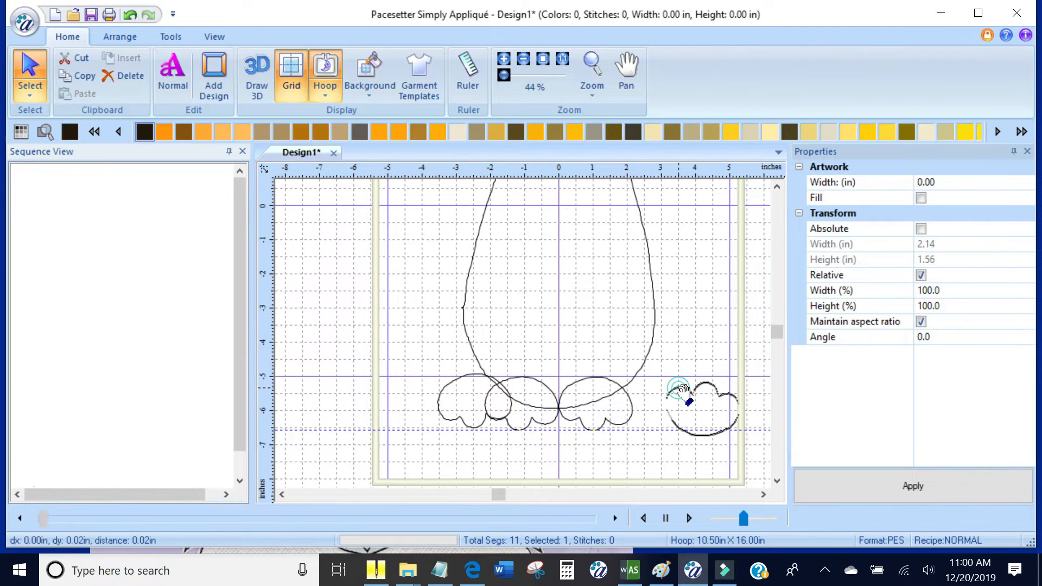
drag(751, 375, 661, 439)
drag(728, 383, 669, 379)
scroll(733, 358, up, 2)
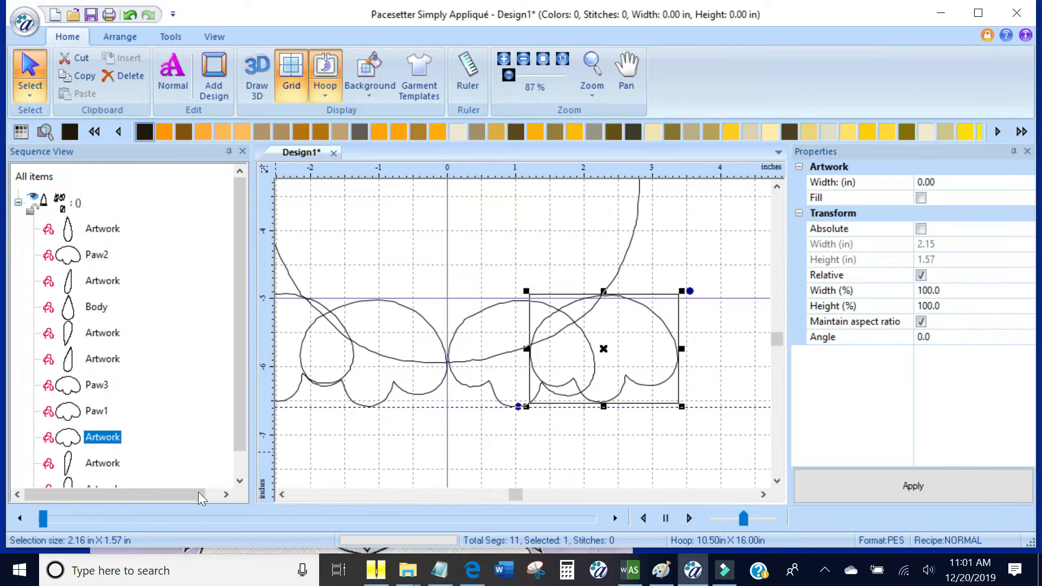
Step: Rename the outer right paw artwork as Paw4
click(101, 438)
right_click(101, 439)
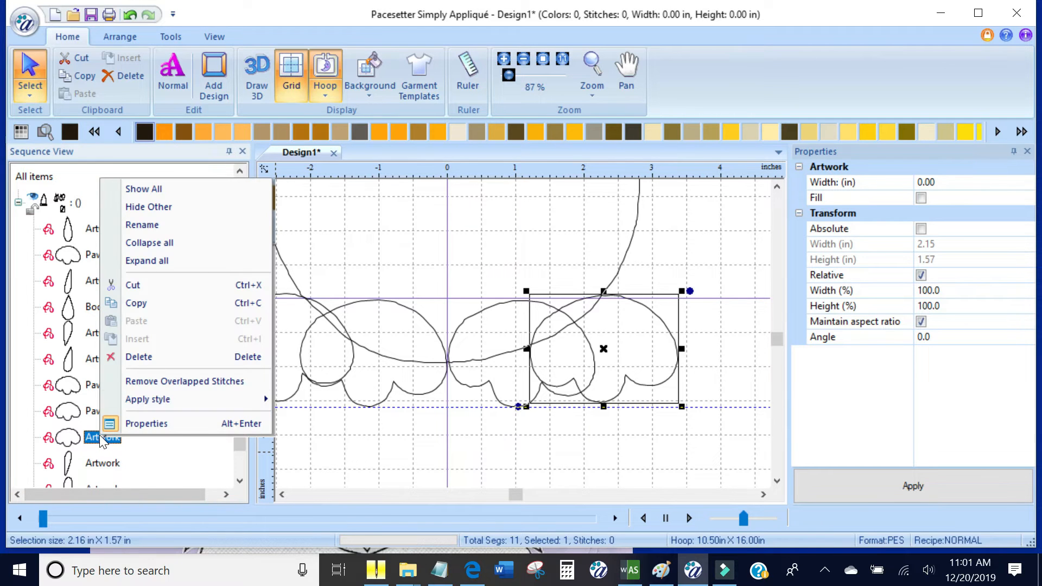
click(181, 224)
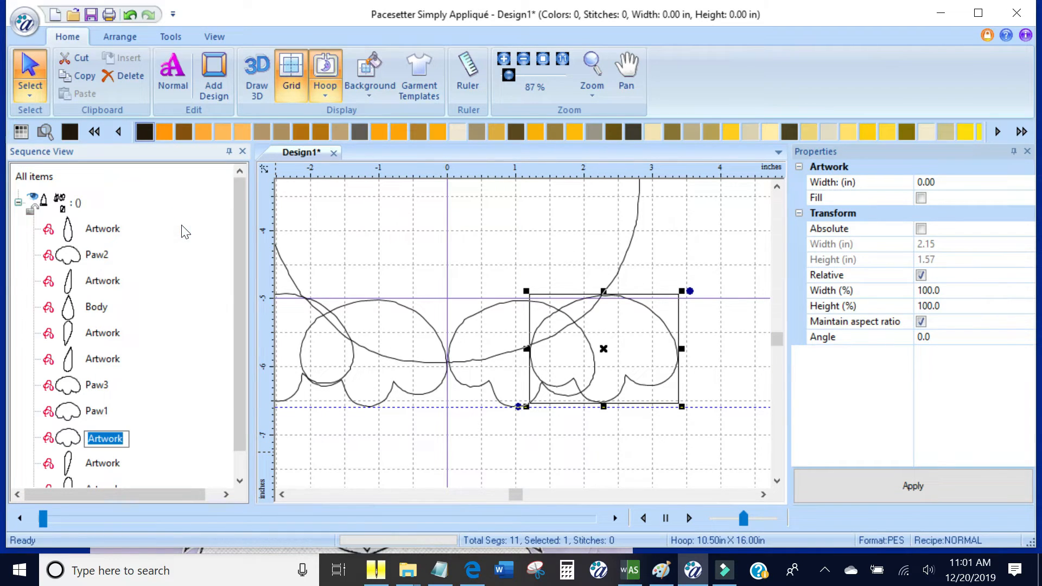
text(Paw4)
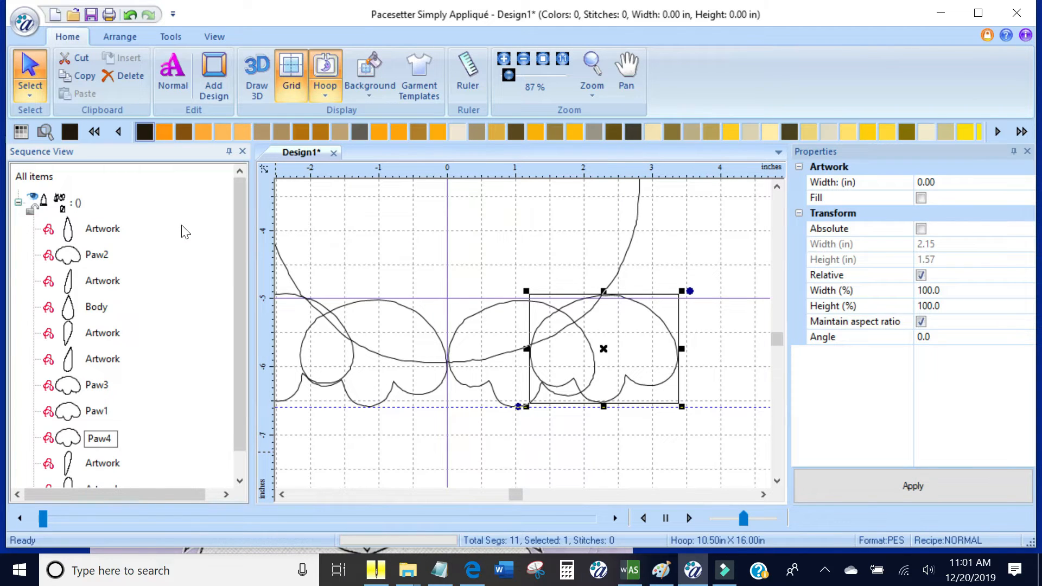
key(Return)
Step: Move the upper four teardrop shapes together from outside the hoop onto the upper part of the body, and deselect them
scroll(694, 260, down, 1)
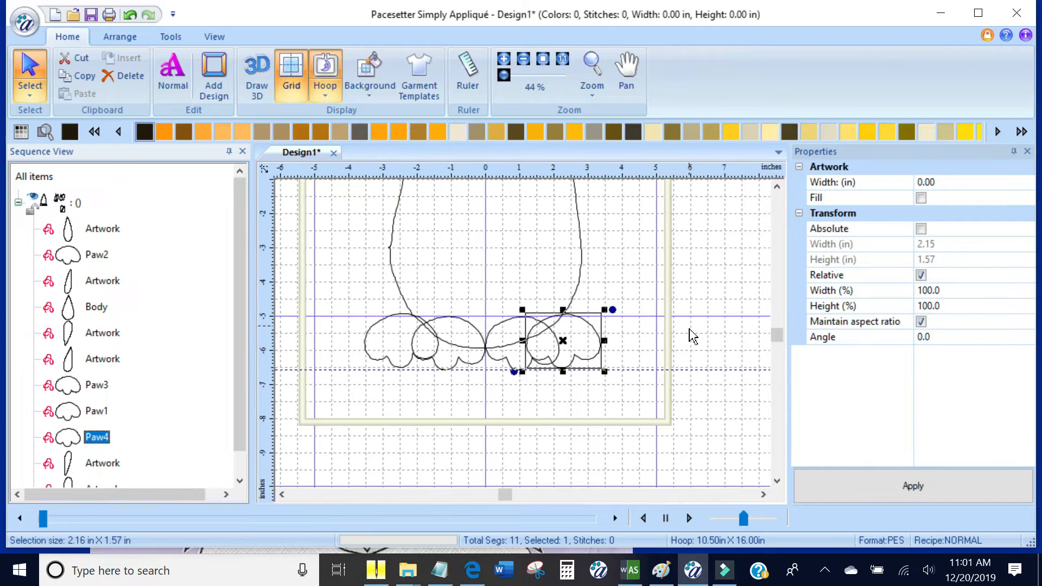
click(776, 187)
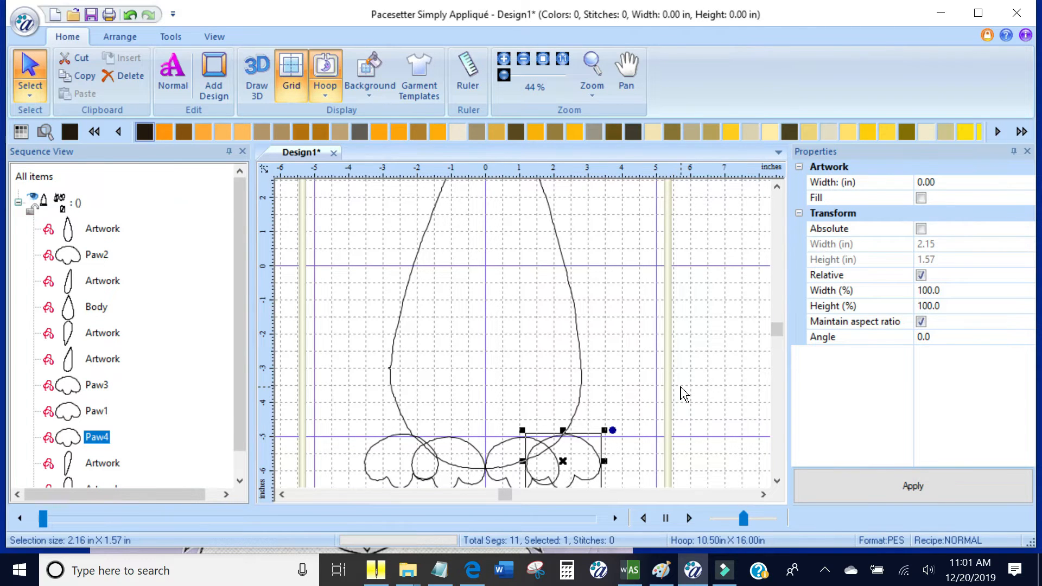
scroll(681, 389, down, 1)
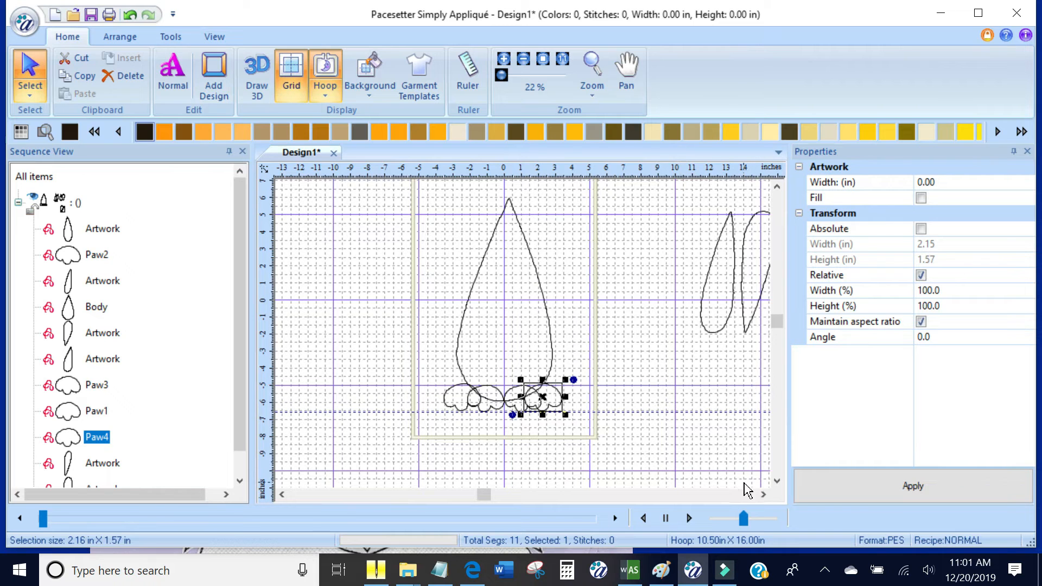
click(764, 493)
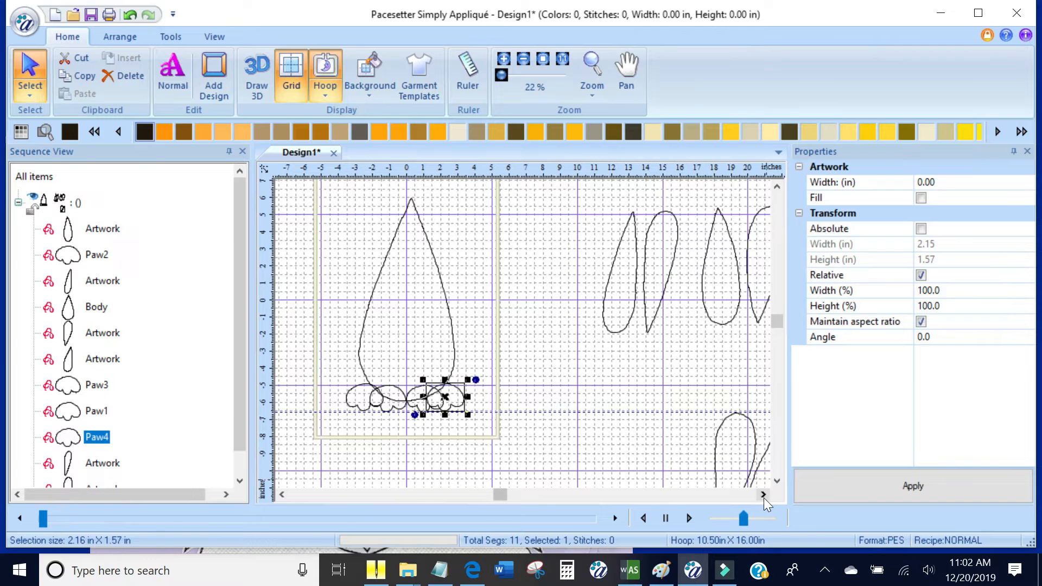
click(764, 493)
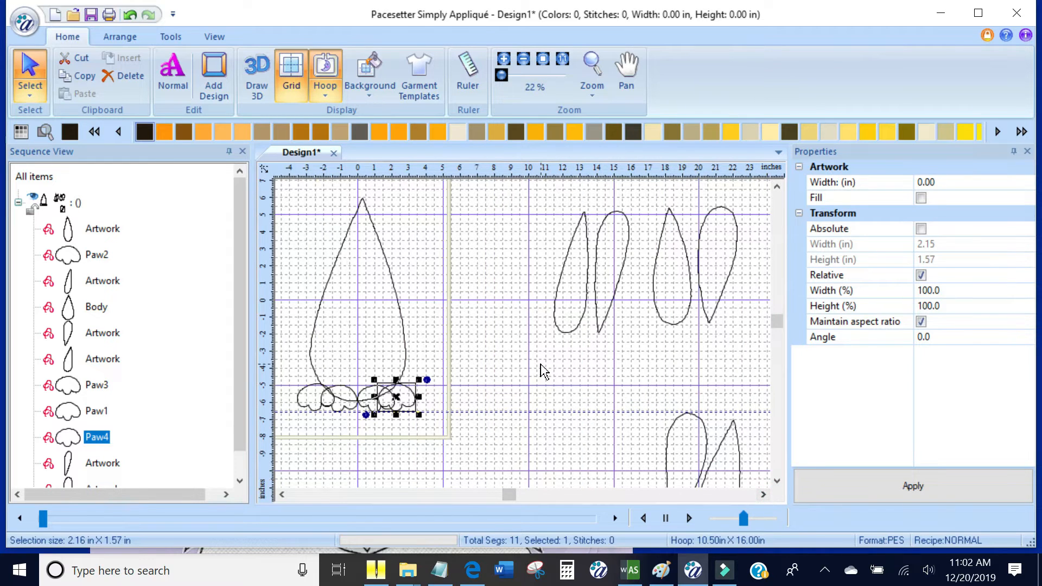
drag(503, 351, 785, 191)
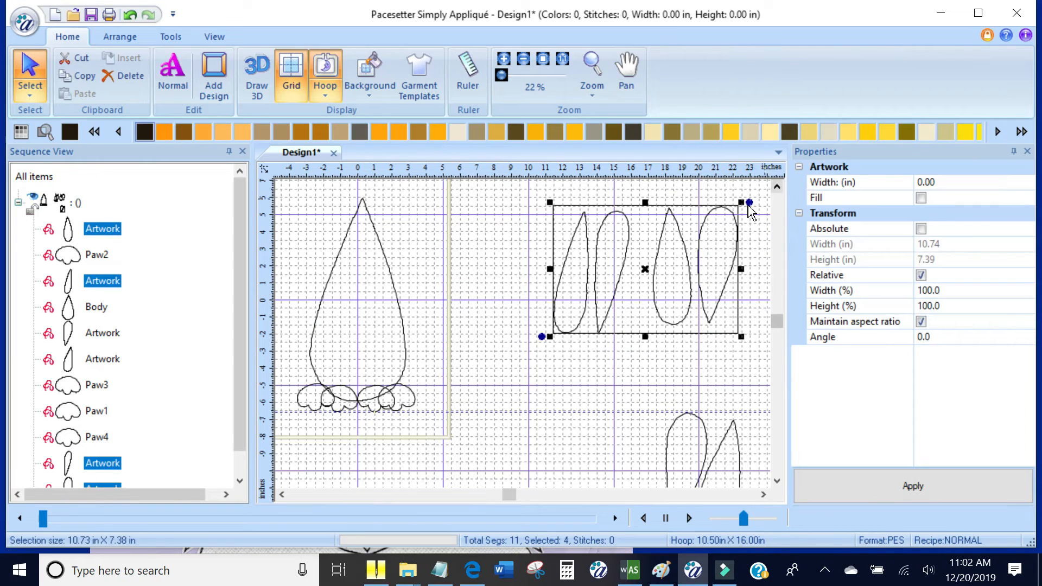
drag(648, 270, 376, 278)
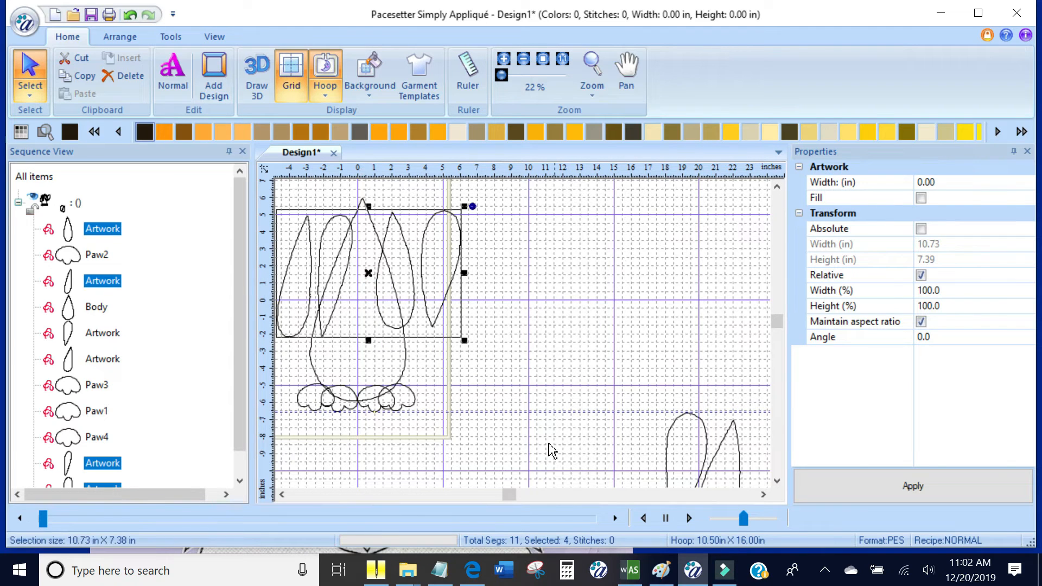
click(282, 495)
click(282, 495)
click(371, 305)
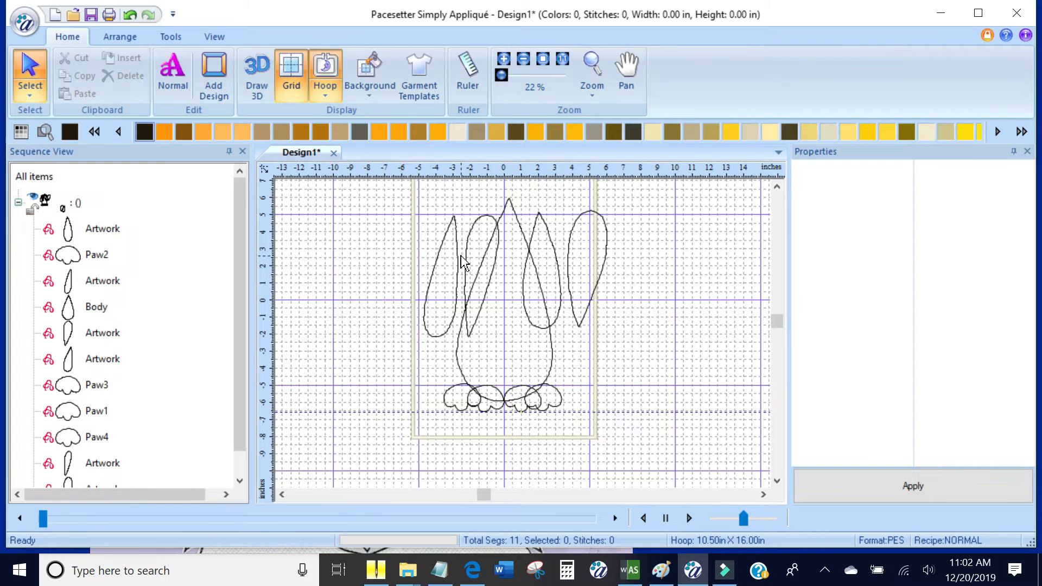
Step: Rotate the leftmost teardrop about 173° so it points down onto Paw2, and move the next upper teardrop down over the body onto Paw3
click(443, 250)
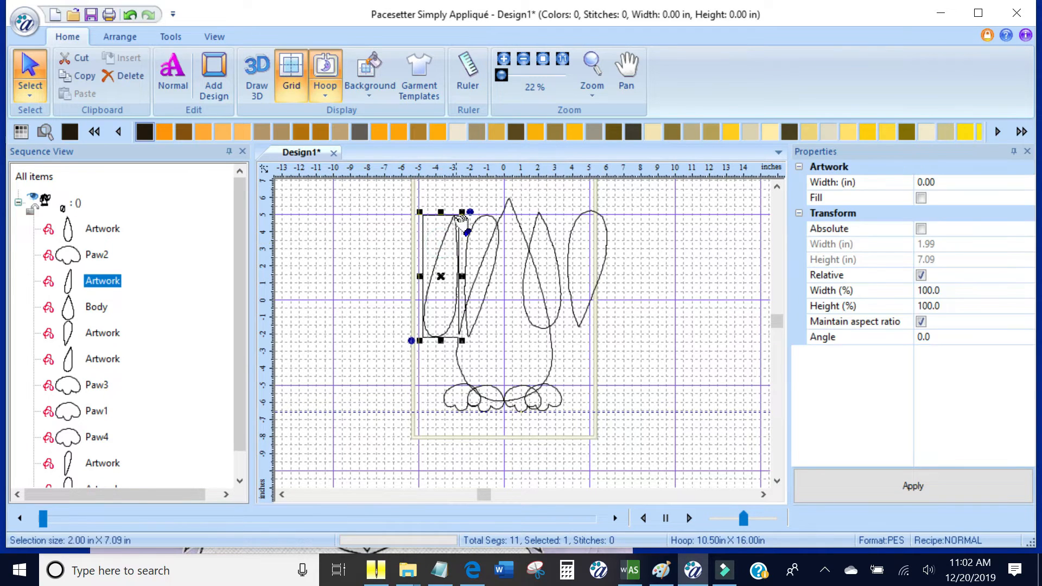
drag(470, 212, 418, 351)
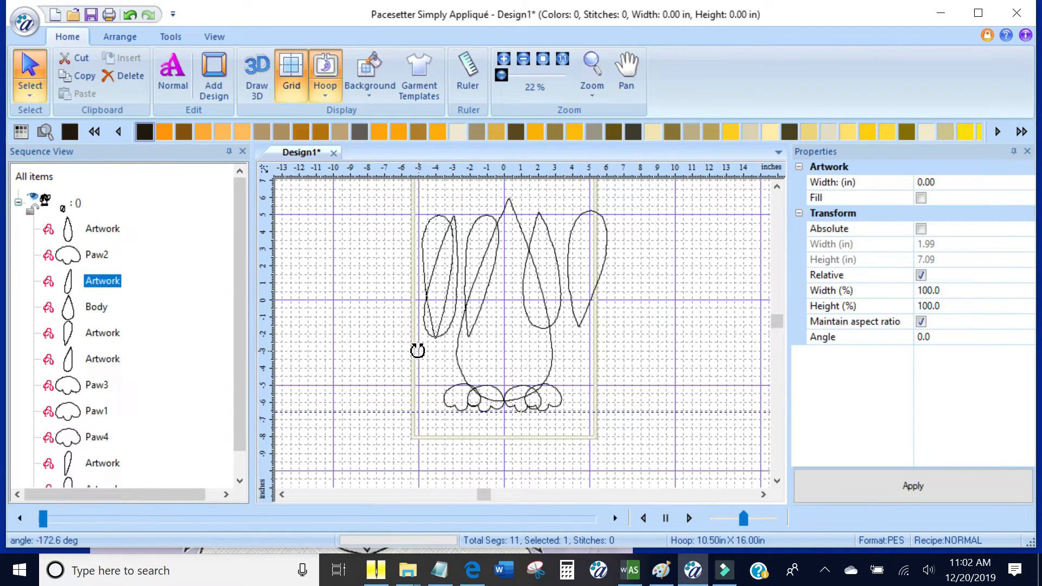
drag(418, 351, 417, 351)
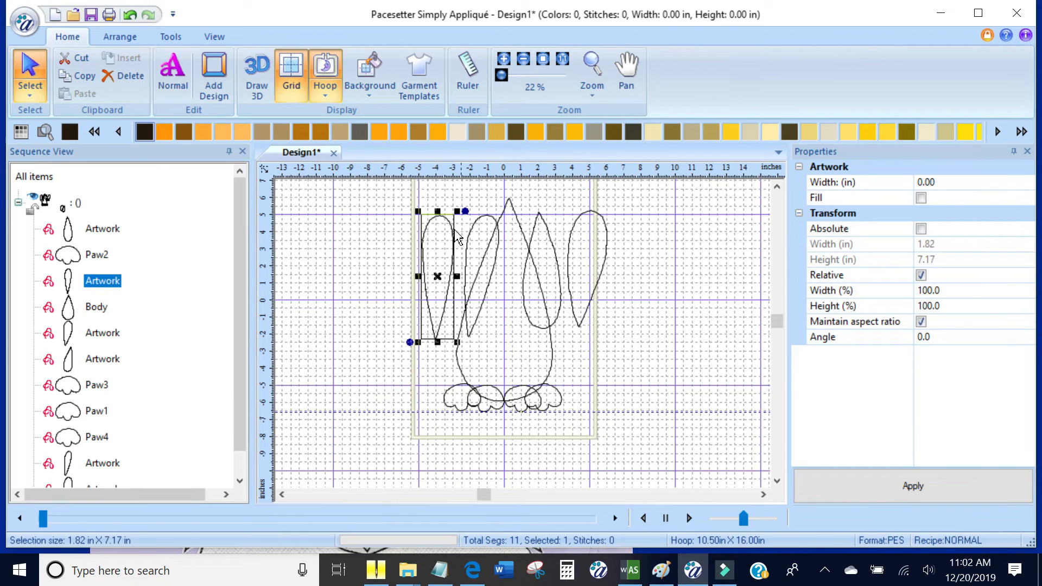
drag(450, 220, 502, 281)
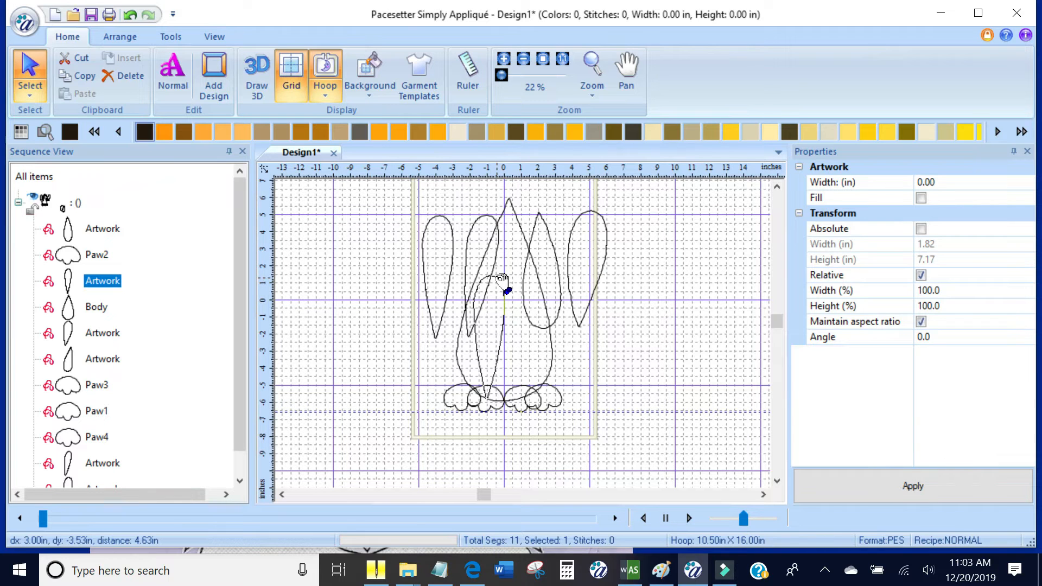
drag(502, 278, 502, 279)
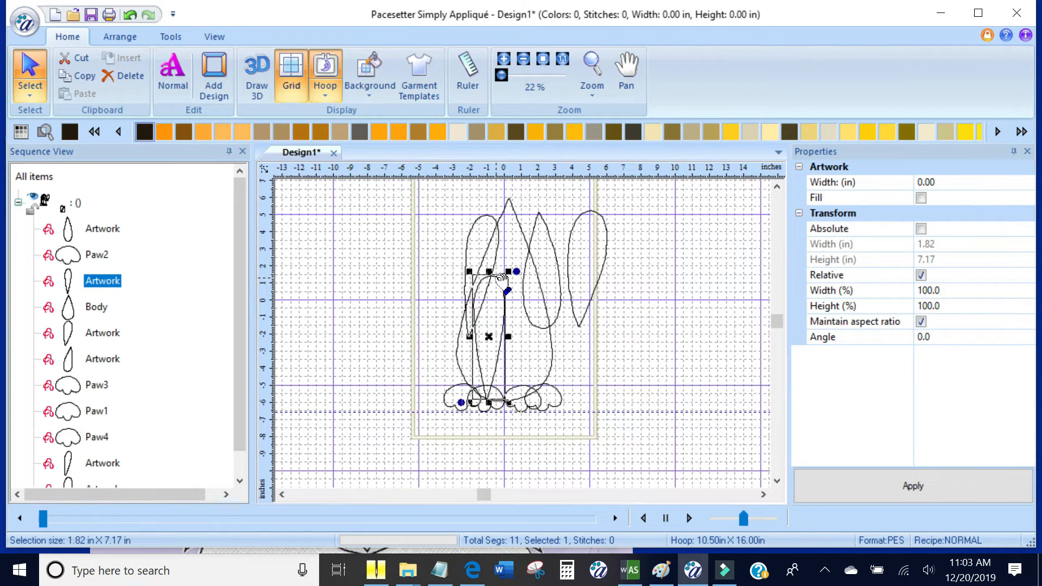
click(500, 244)
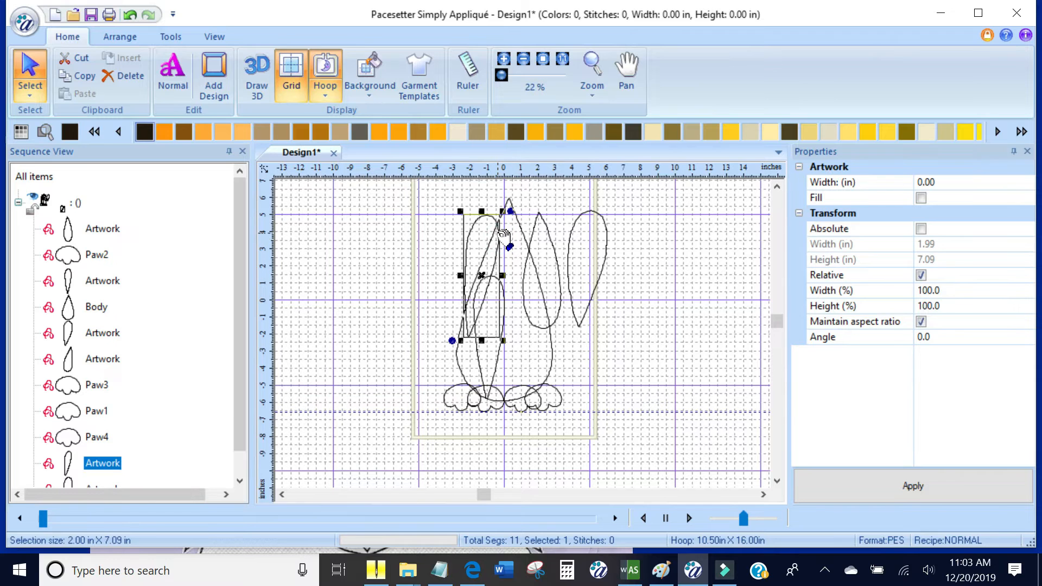
drag(502, 237, 559, 302)
Step: Turn the remaining inner teardrop point-down and place it above Paw1, and move the rightmost teardrop down above Paw4
click(551, 246)
drag(573, 210, 516, 332)
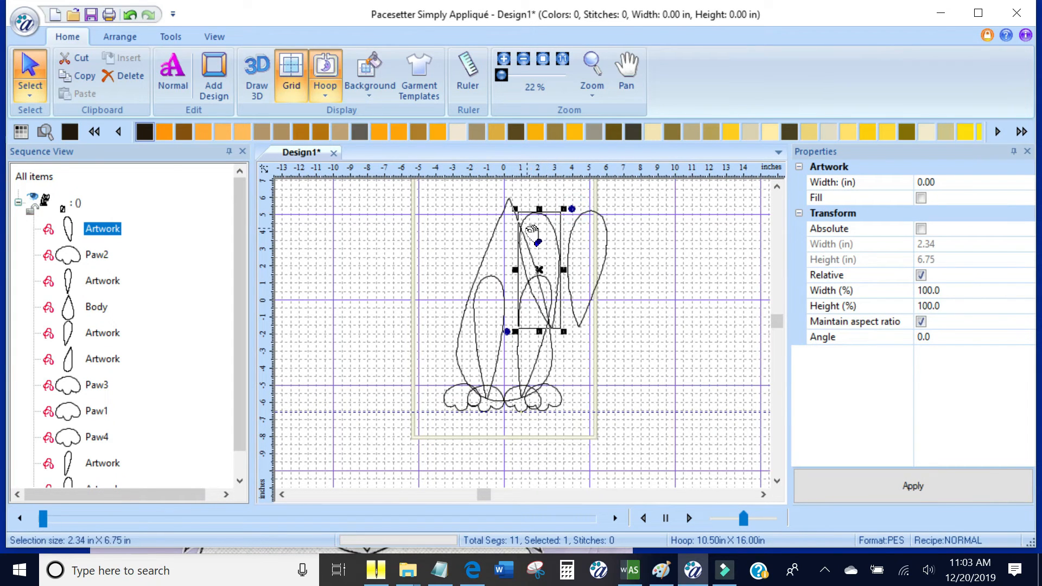
drag(529, 217, 429, 280)
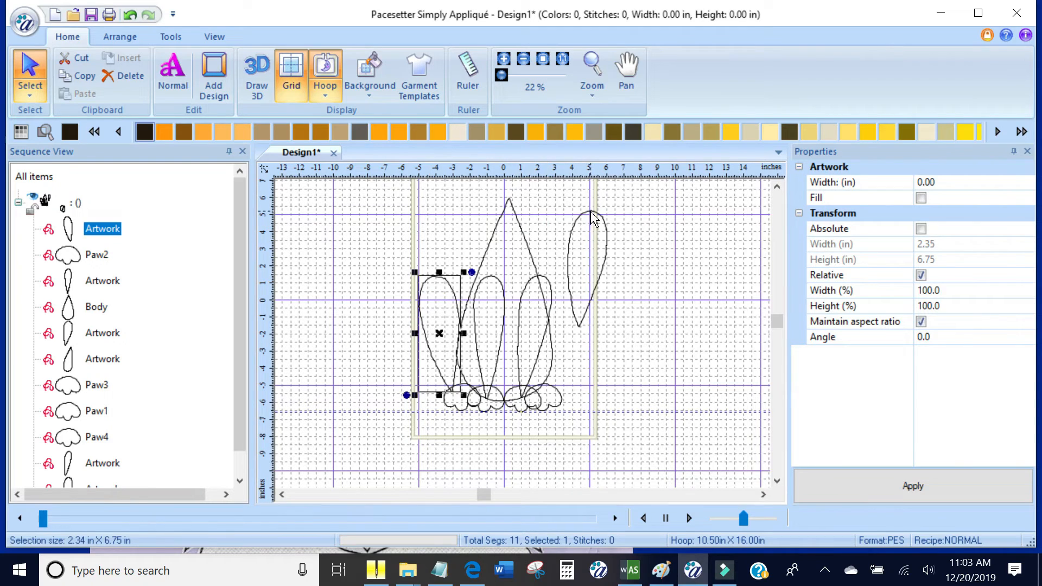
click(588, 226)
drag(601, 219, 591, 297)
Step: Rotate the teardrop leg above Paw2 slightly and nudge it left of the vertical centre line
scroll(590, 297, up, 1)
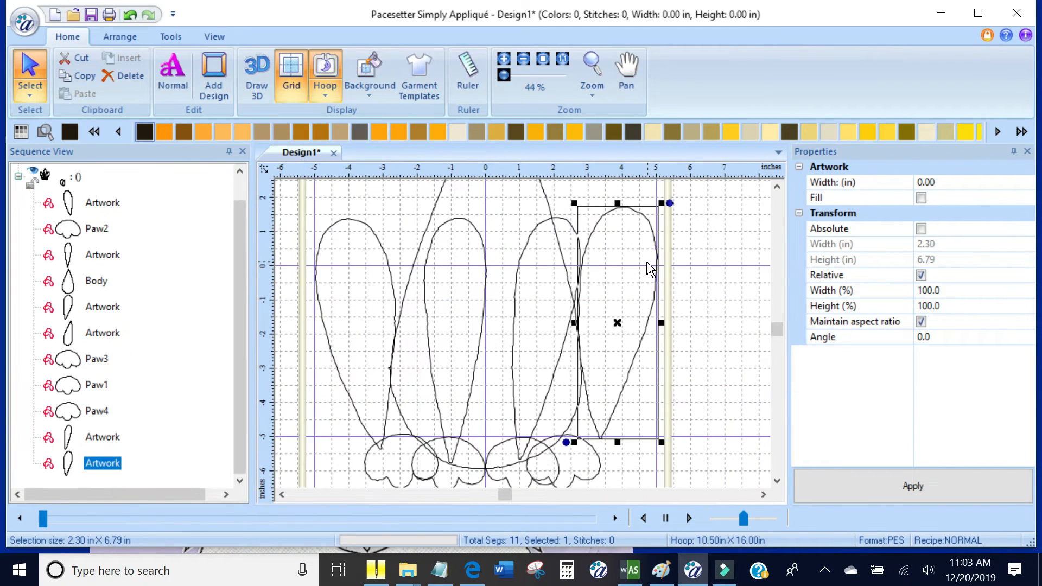
click(470, 232)
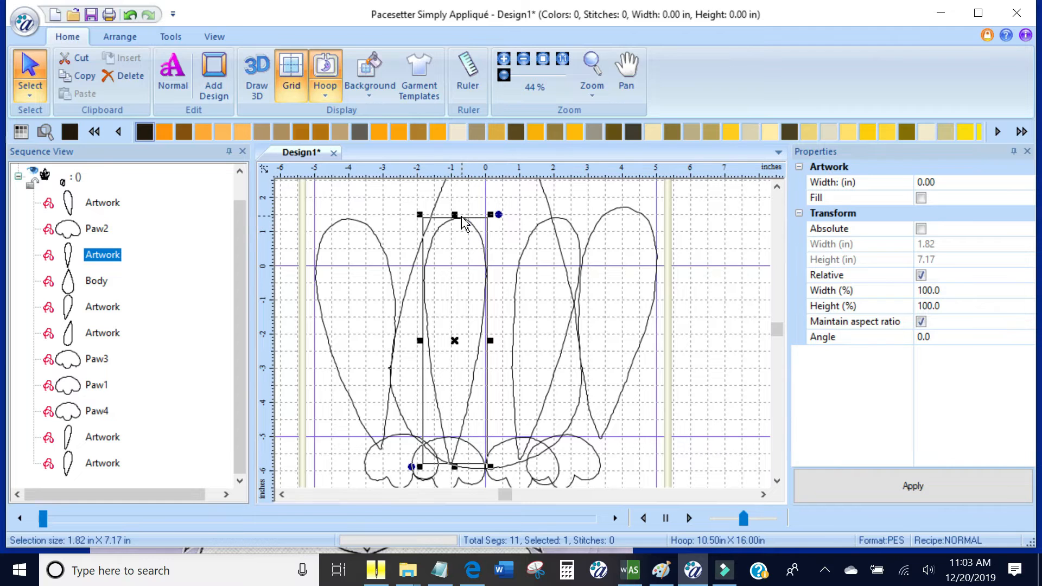
drag(498, 216, 492, 216)
drag(483, 279, 483, 279)
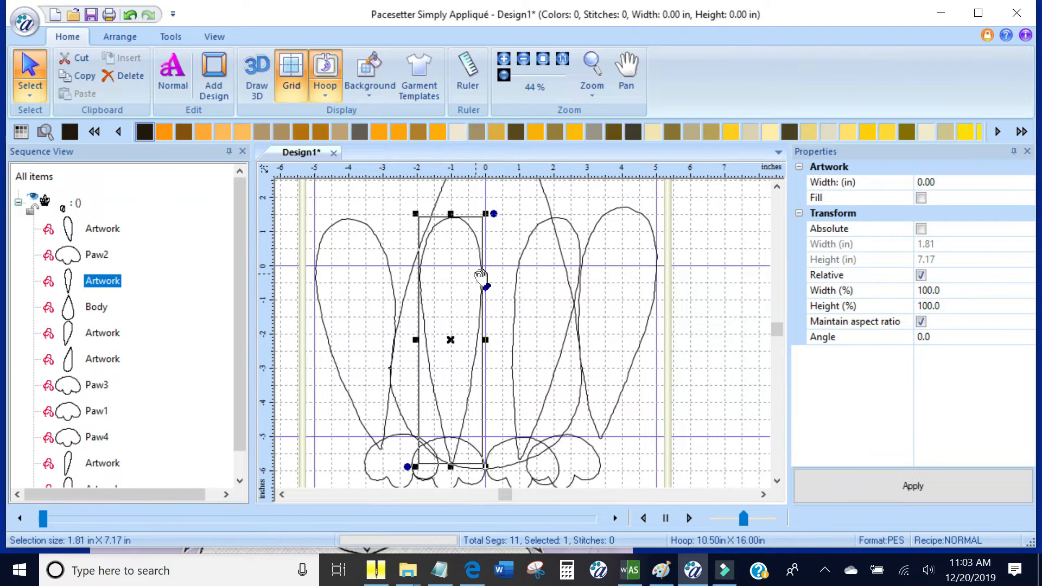
Step: Rotate the leg above Paw3 more upright, place it against the right side of the vertical centre line, and deselect it
click(529, 244)
drag(594, 213, 559, 214)
drag(537, 340, 515, 347)
drag(553, 214, 558, 213)
drag(512, 340, 521, 340)
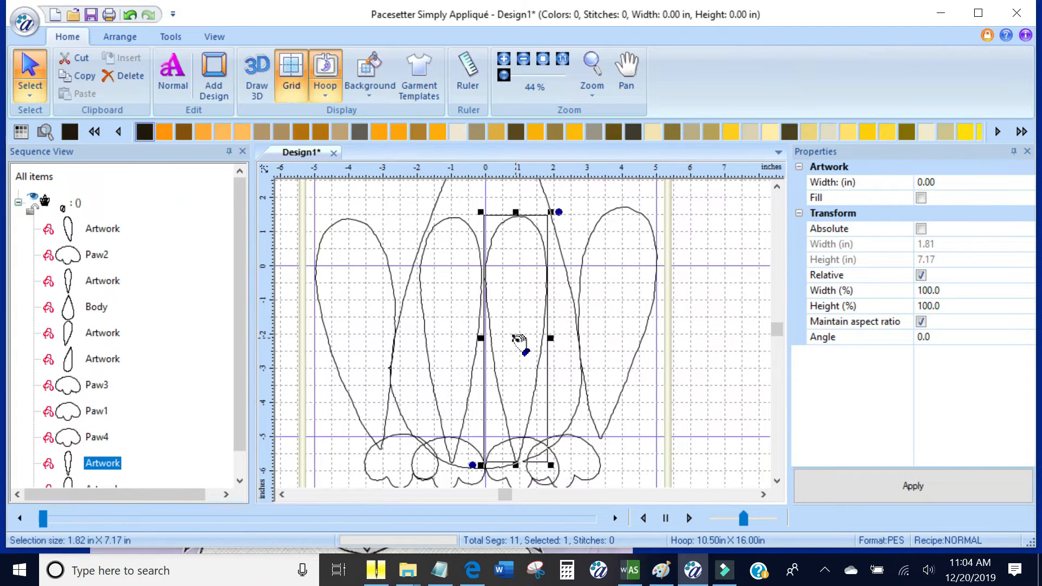
click(717, 277)
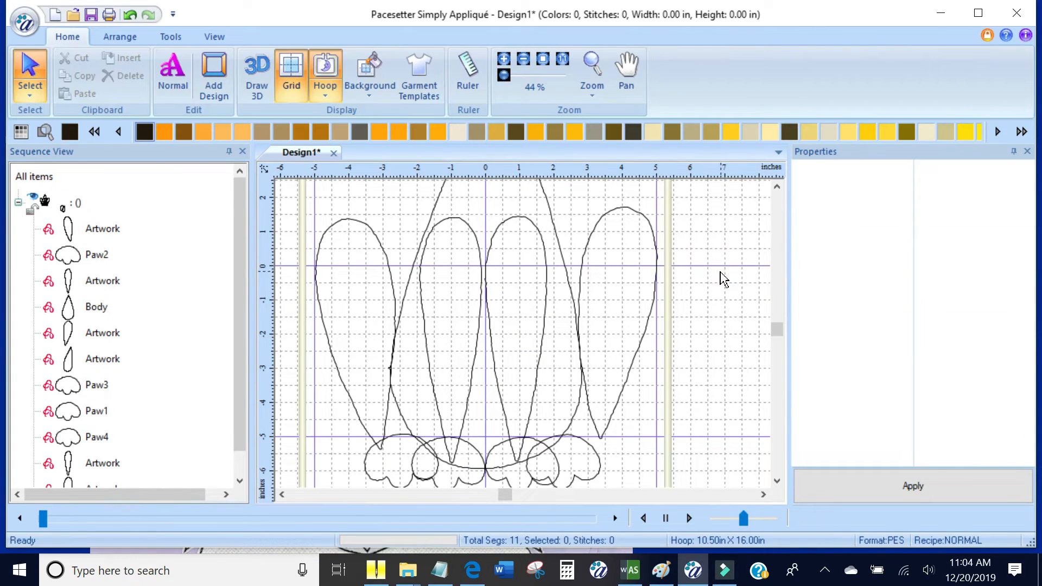
Step: Rename the inner left leg artwork above Paw2 as FLeg1
click(465, 225)
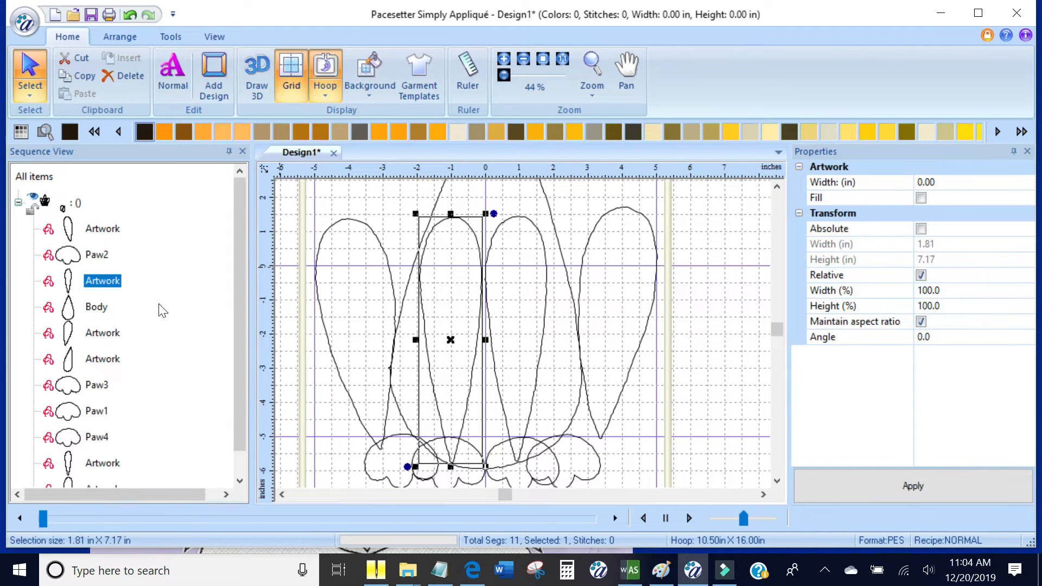
right_click(98, 278)
click(137, 329)
text(Leg)
key(BackSpace)
key(BackSpace)
key(BackSpace)
text(FLeg)
key(Return)
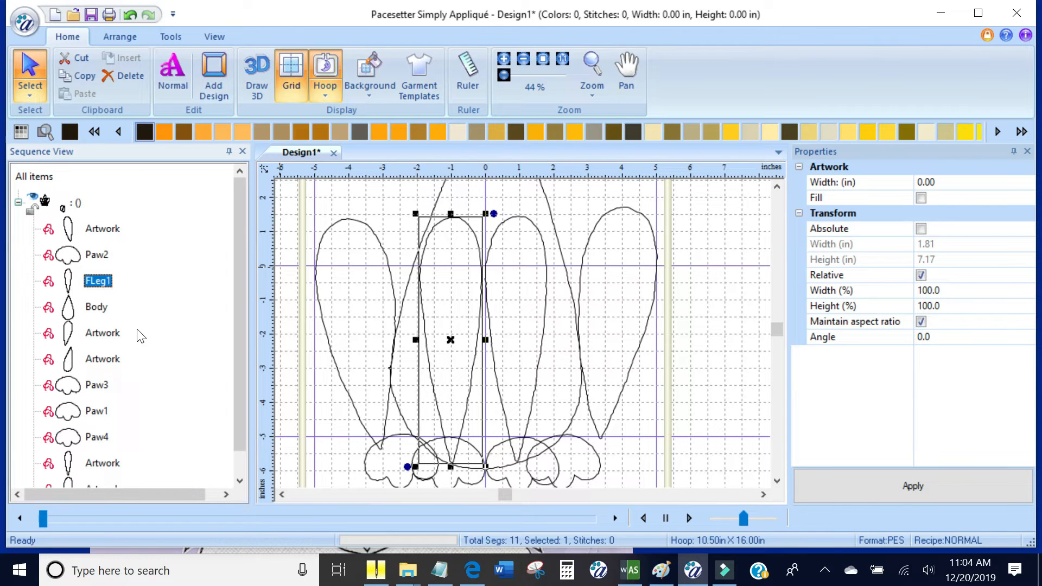
Step: Rename the inner right leg artwork above Paw3 as FLeg2
click(515, 220)
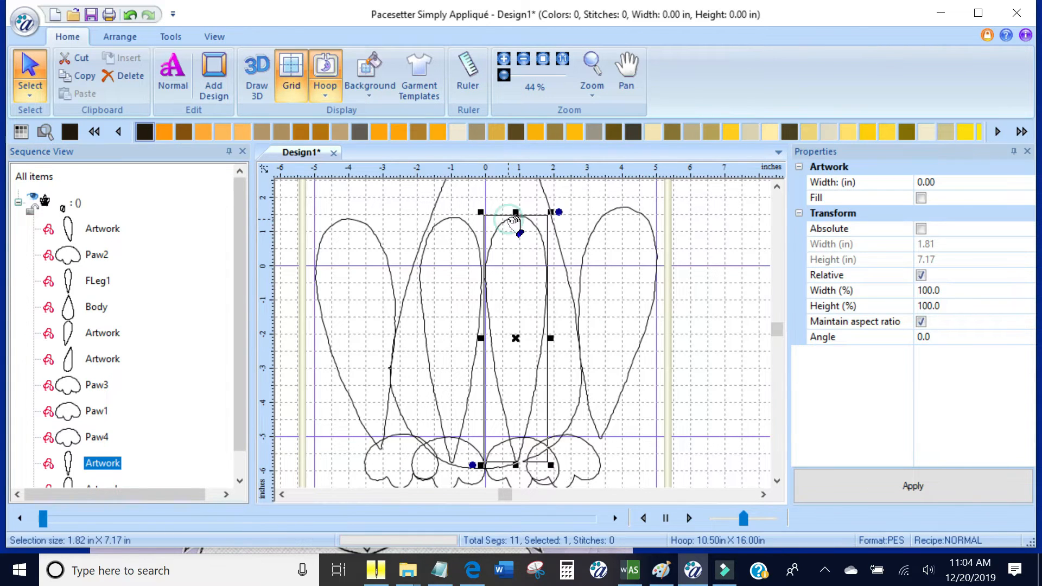
right_click(111, 468)
click(183, 255)
text(FLeg2)
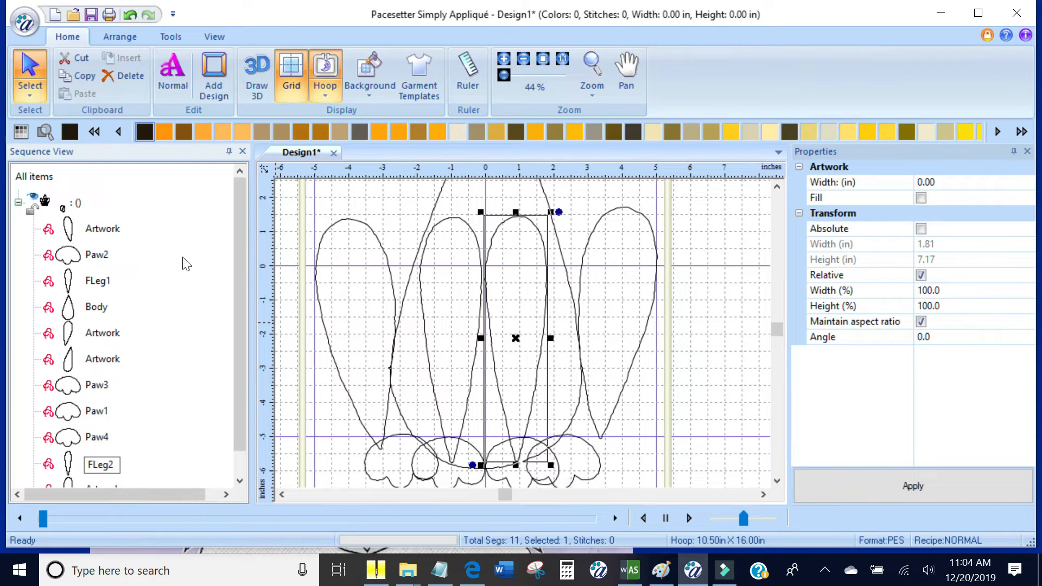
key(Return)
Step: Rotate the outer left leg slightly, move it right against FLeg1 with its top level with the front legs, and deselect it
click(367, 229)
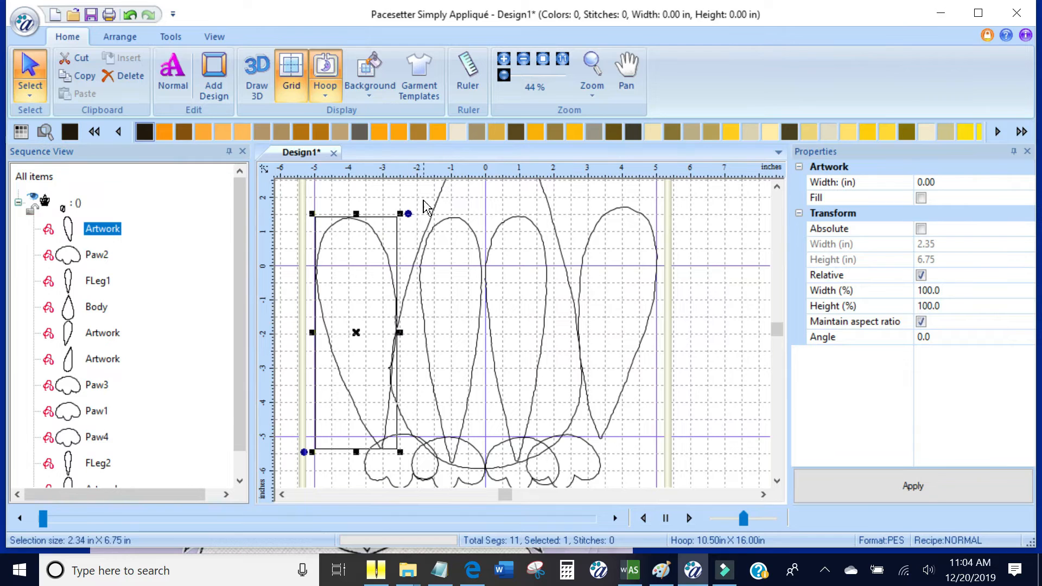
drag(406, 215, 410, 215)
drag(357, 333, 384, 325)
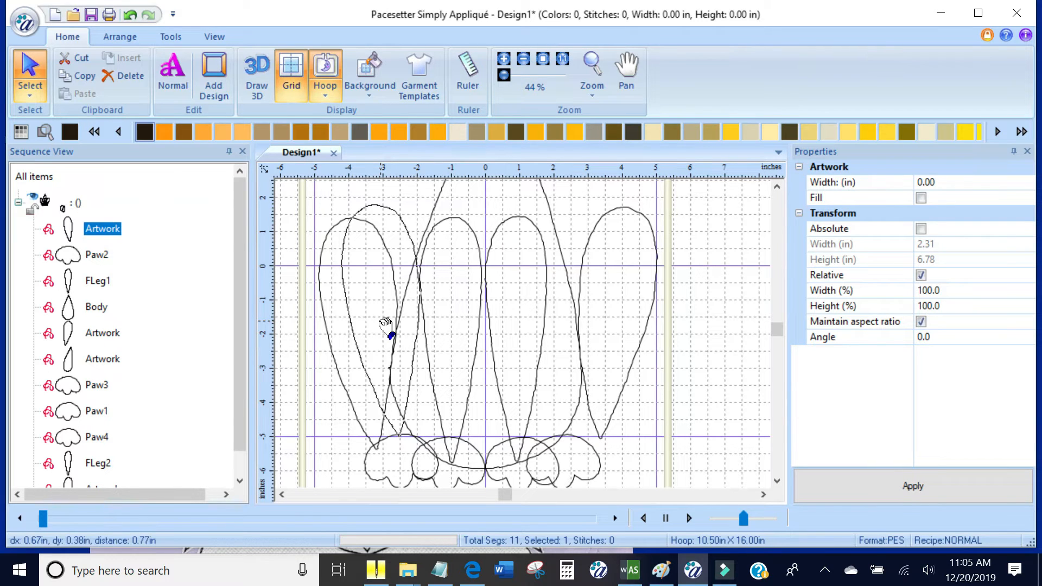
mouse_move(385, 325)
mouse_down()
mouse_move(394, 323)
mouse_move(399, 350)
mouse_move(394, 334)
mouse_up()
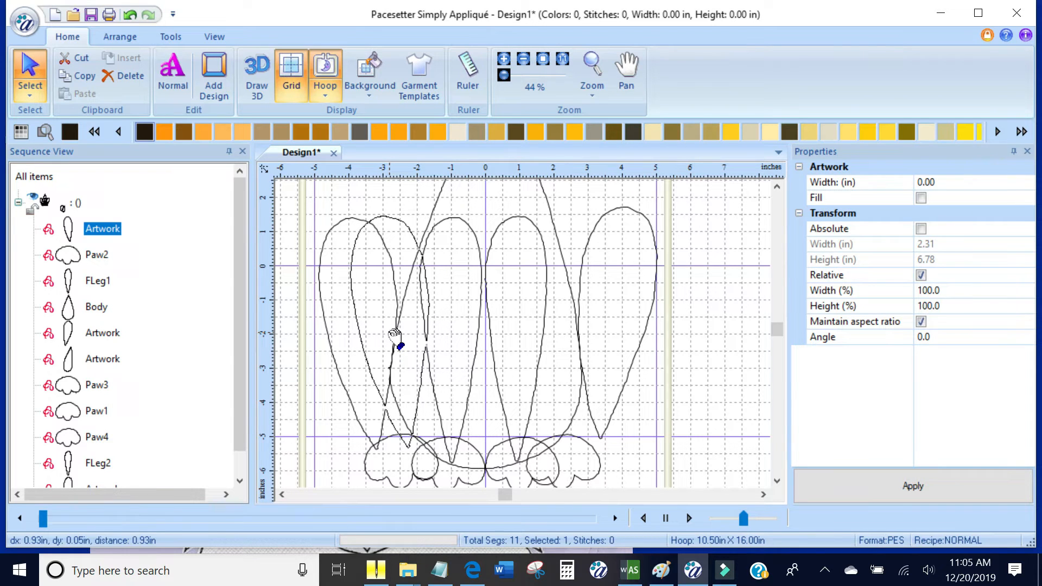
drag(394, 333, 394, 334)
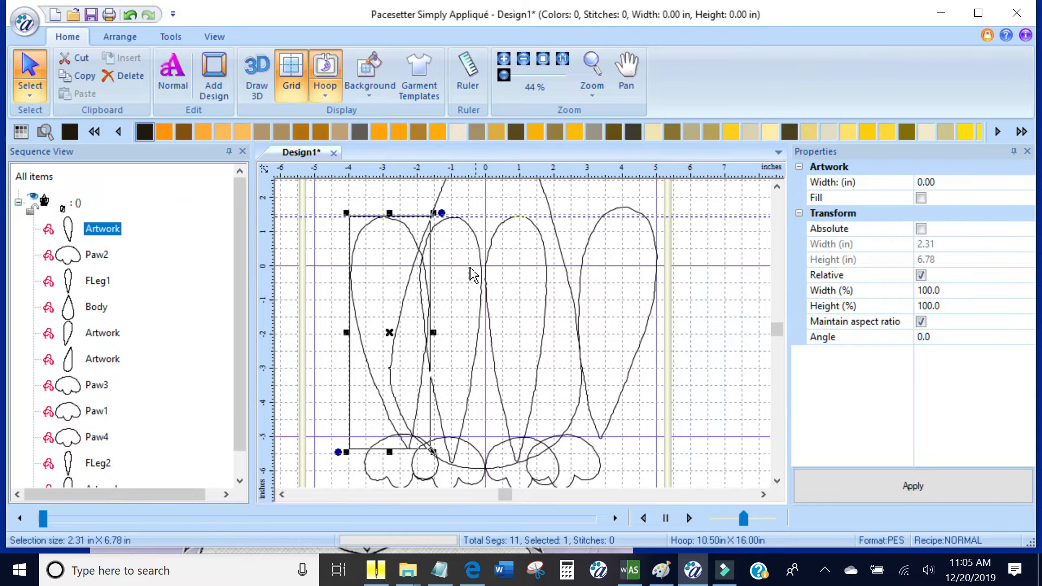
click(393, 335)
drag(393, 335, 382, 336)
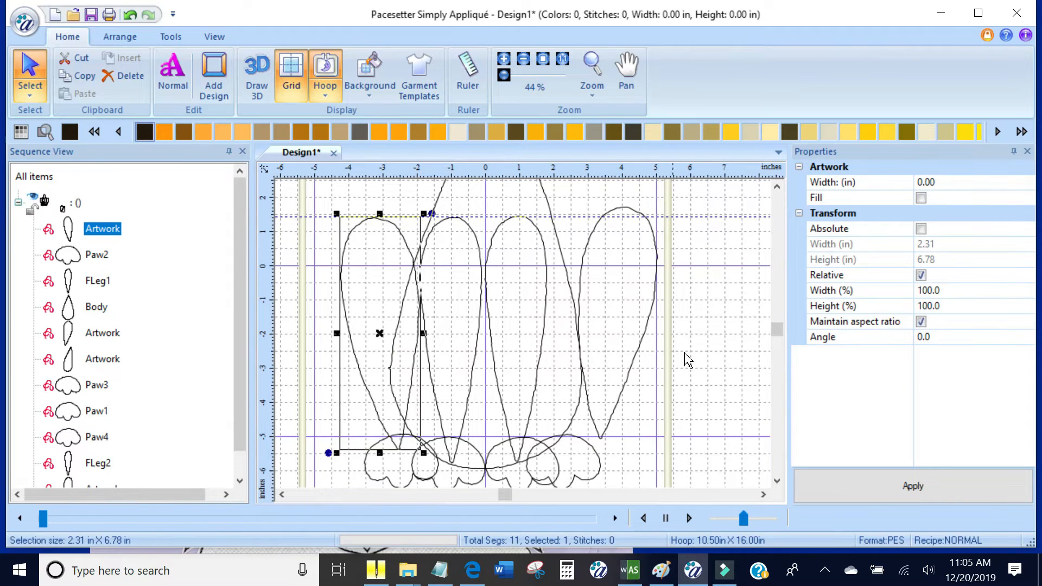
click(705, 365)
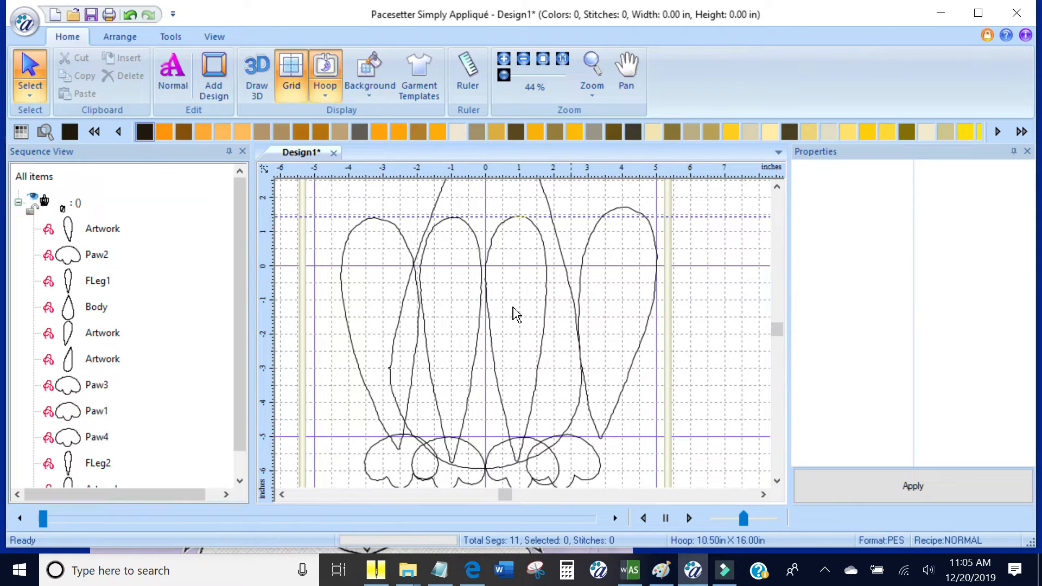
Step: Rename the outer left leg artwork with an RLeg name
click(343, 310)
right_click(94, 228)
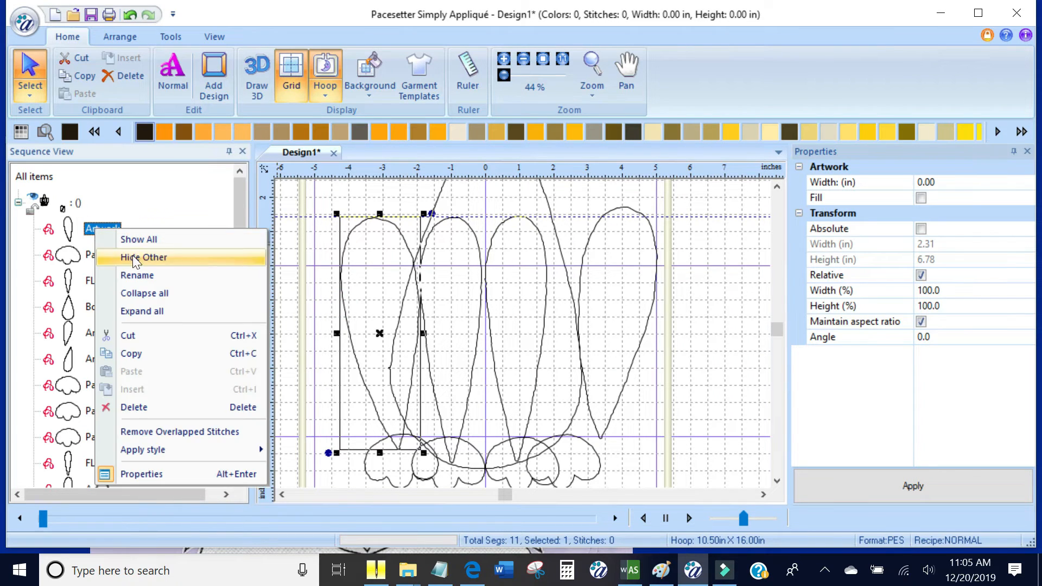
click(135, 275)
text(RLeg)
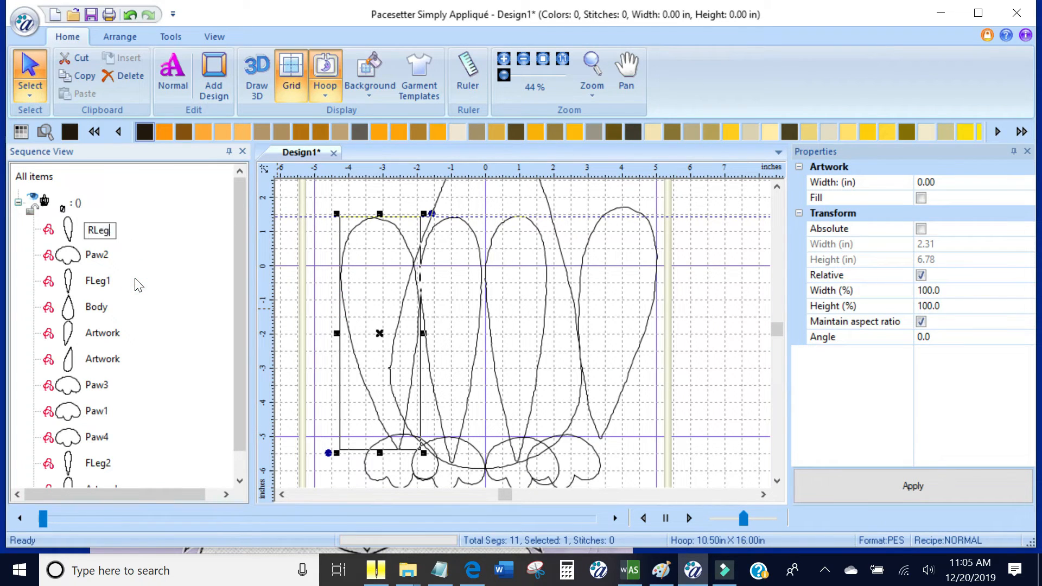
key(Return)
Step: Rename the outer left leg artwork as BLeg1
right_click(96, 227)
click(151, 276)
text(BLeg)
key(Return)
Step: Move the outer right leg inward beside FLeg2, rotate it slightly clockwise so it points at Paw4, and deselect it
click(653, 307)
click(657, 301)
drag(621, 326, 599, 339)
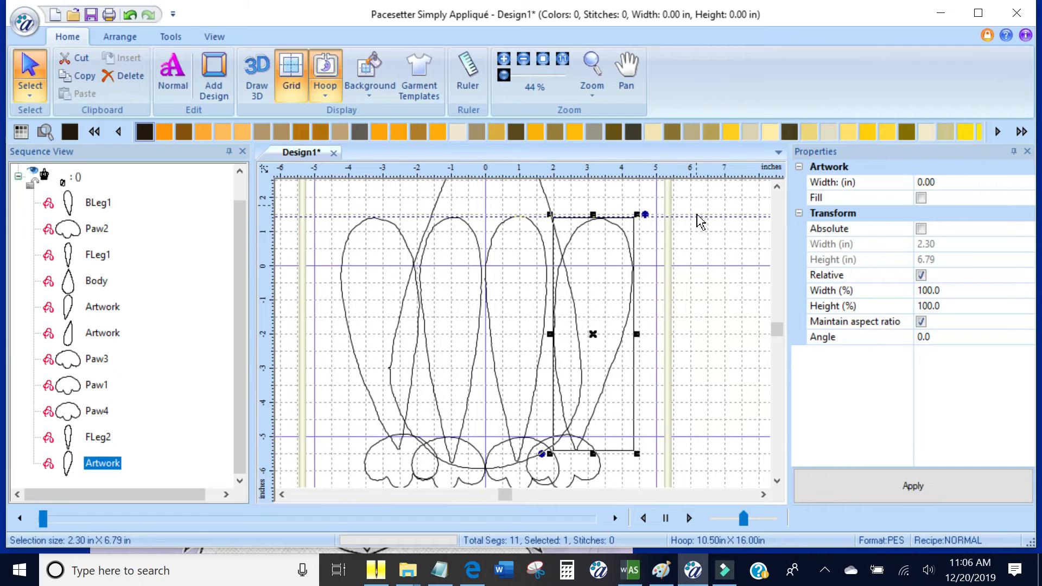
drag(645, 215, 656, 217)
drag(596, 333, 598, 337)
click(681, 288)
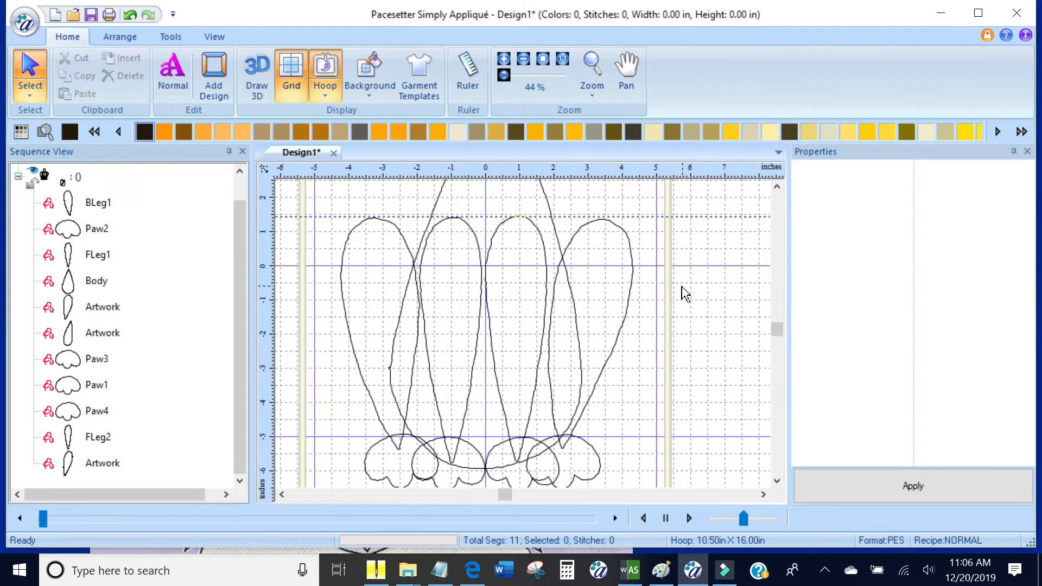
Step: Nudge the outer right leg up so its top aligns with the horizontal guide through the other legs' tops, and deselect it
click(607, 333)
scroll(754, 314, up, 1)
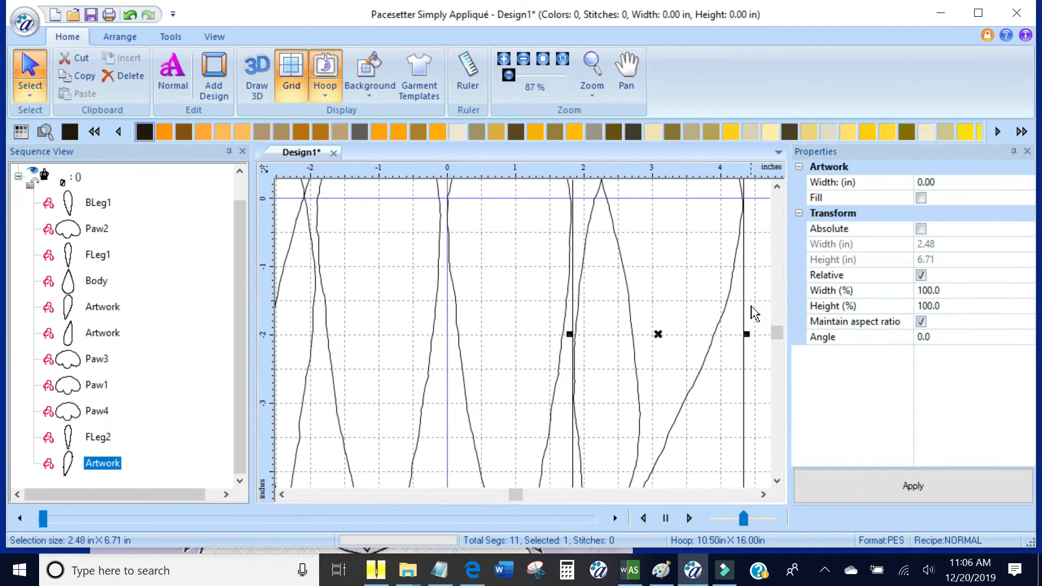
click(777, 187)
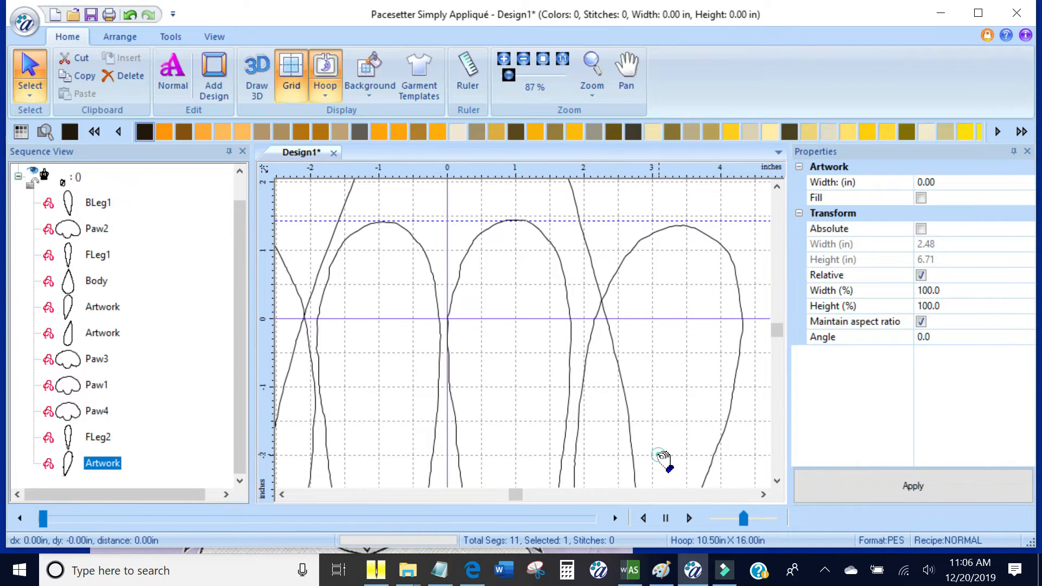
drag(665, 461, 662, 454)
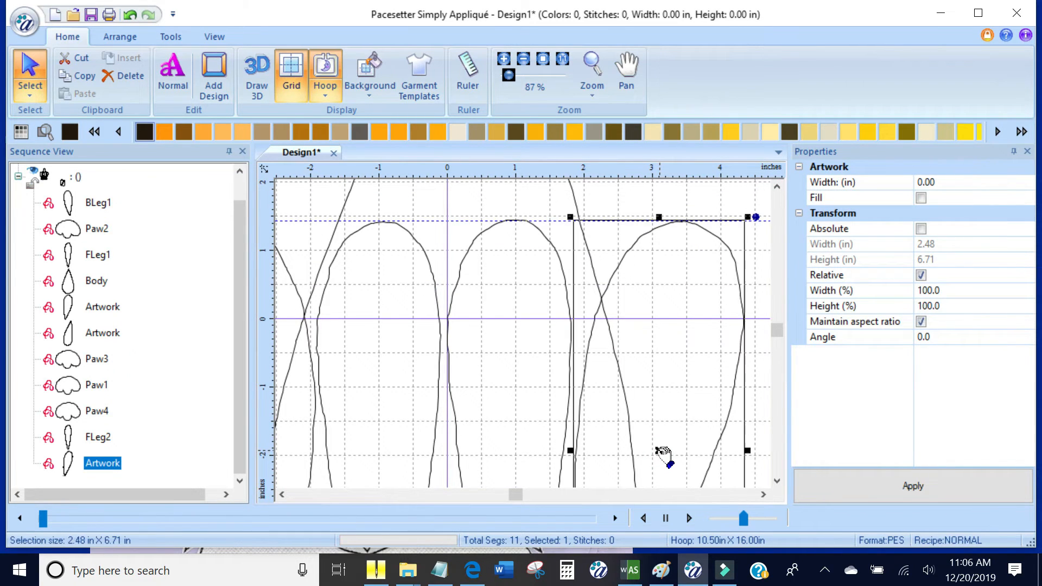
scroll(708, 382, down, 2)
click(709, 381)
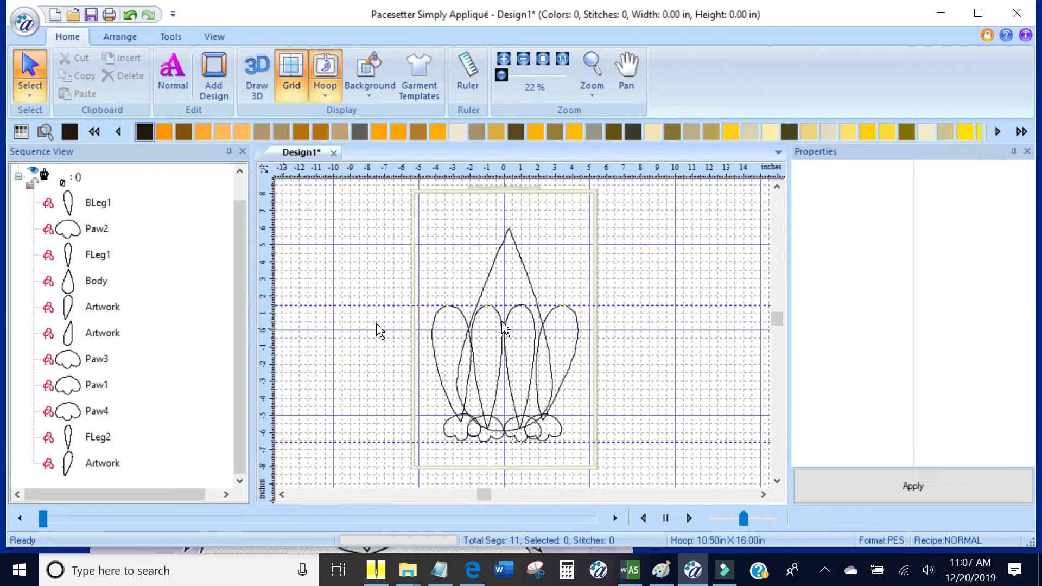
Step: Rename the outer right leg artwork as BLeg2
click(579, 318)
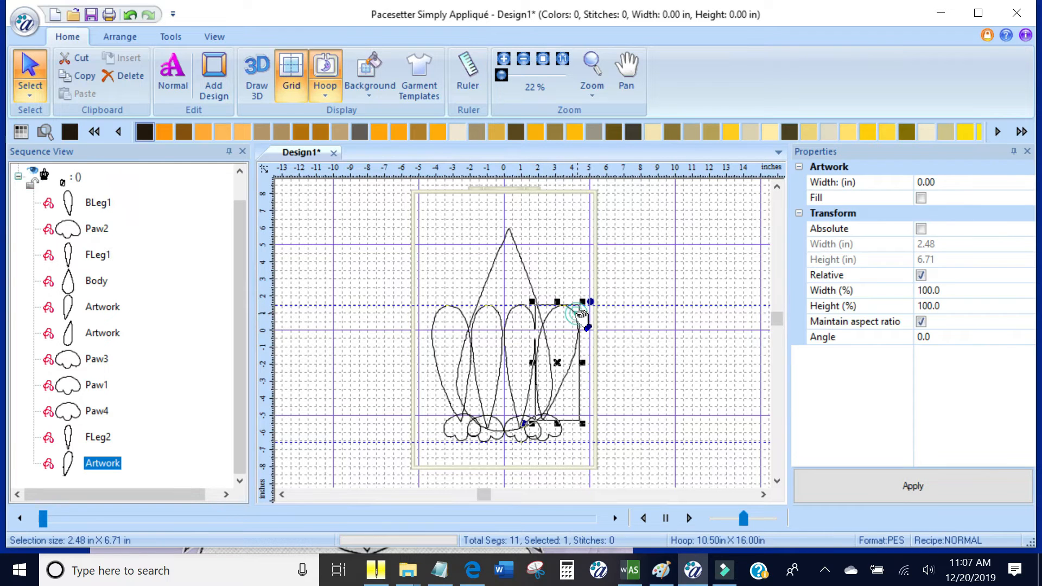
right_click(97, 461)
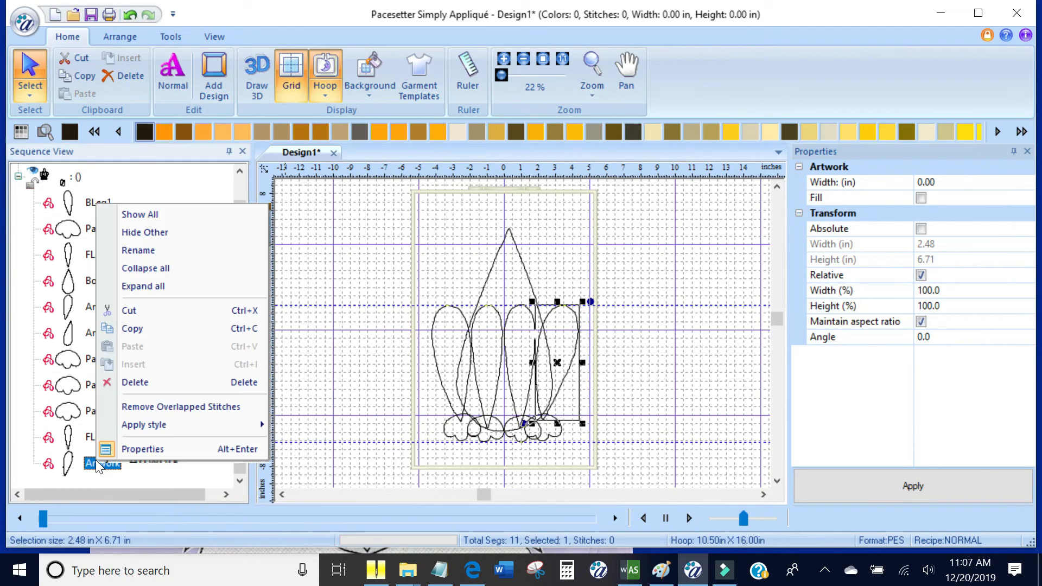
click(149, 251)
text(BLeg2)
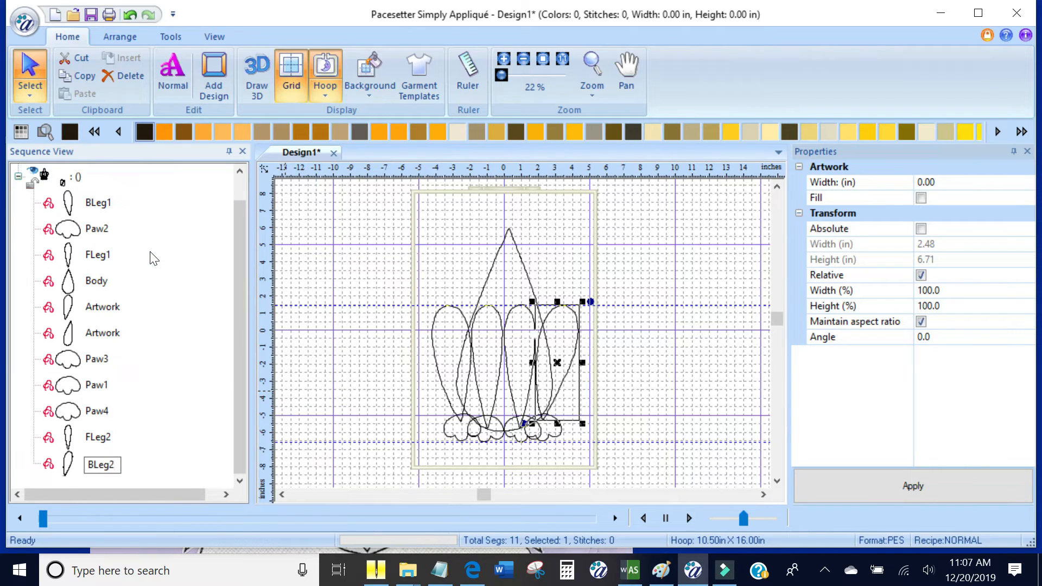
key(Return)
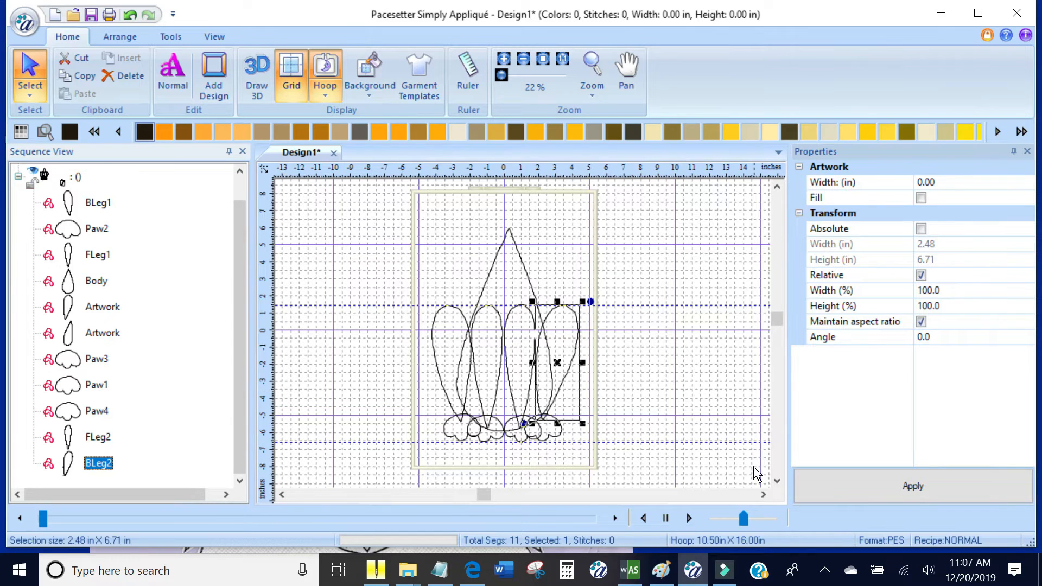
Step: Move the two loose unnamed artworks from below the workspace to the empty area right of the hoop's upper half
click(763, 494)
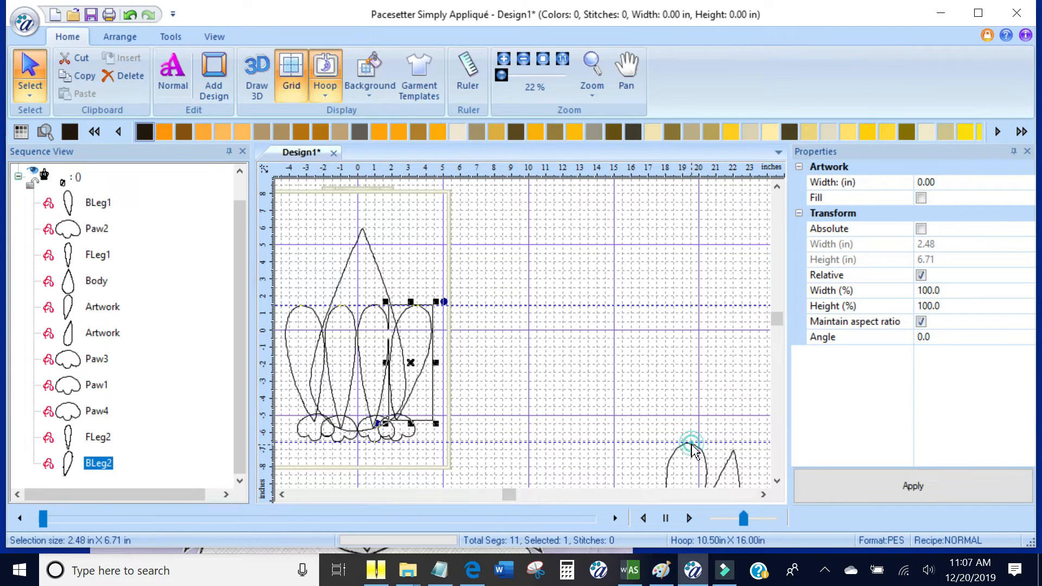
click(708, 462)
click(705, 455)
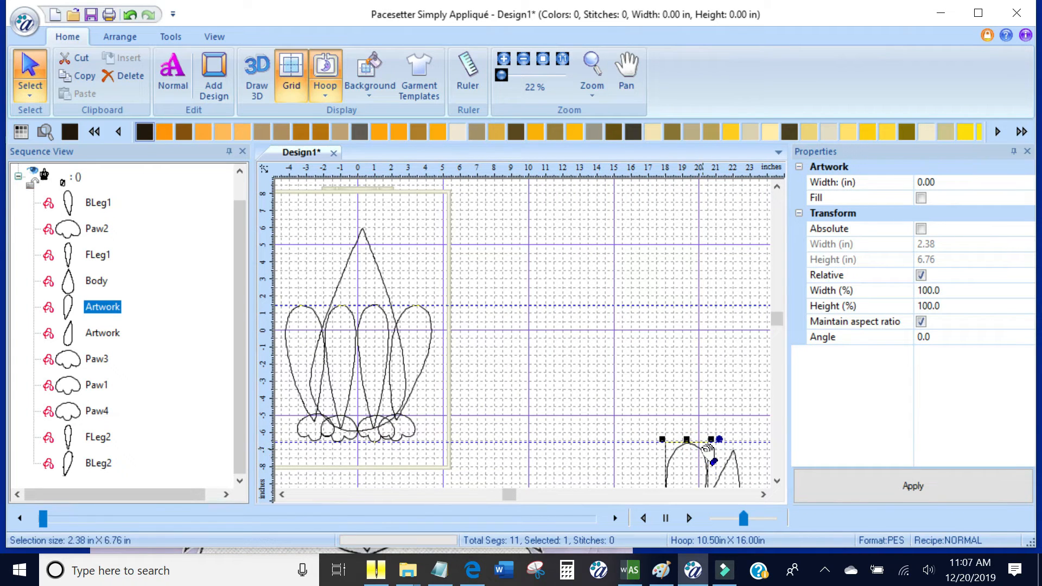
drag(707, 448, 495, 222)
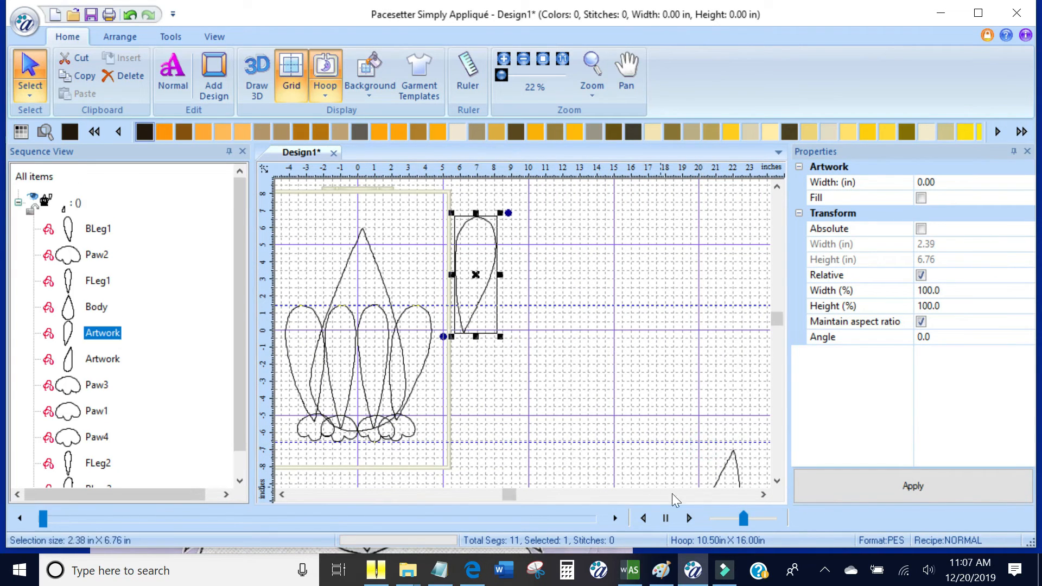
click(740, 466)
drag(740, 467, 534, 247)
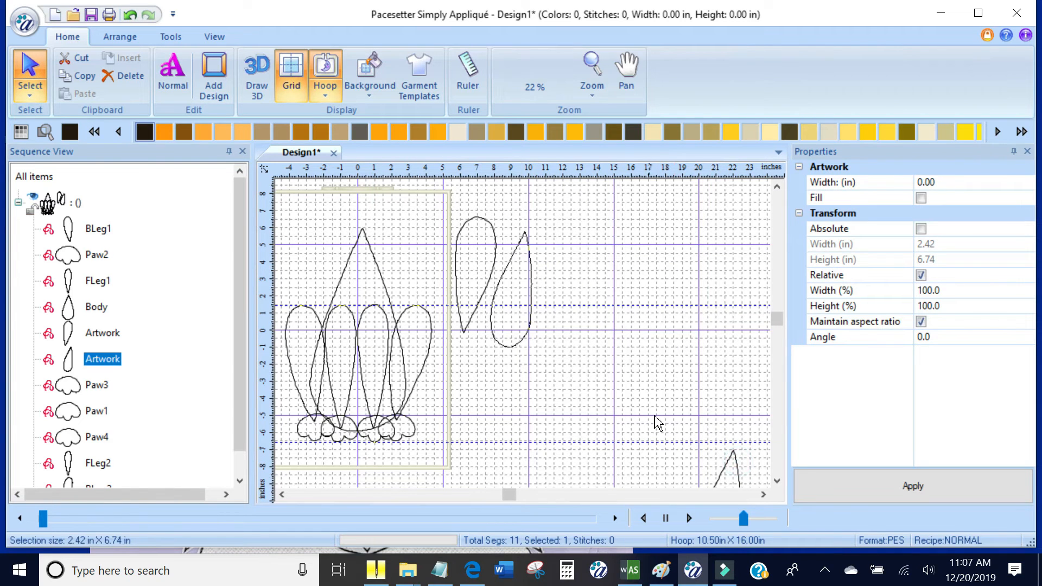
Step: Rotate the first loose artwork so its point faces up and place it in the hoop's upper left, beside the body's tip
click(282, 494)
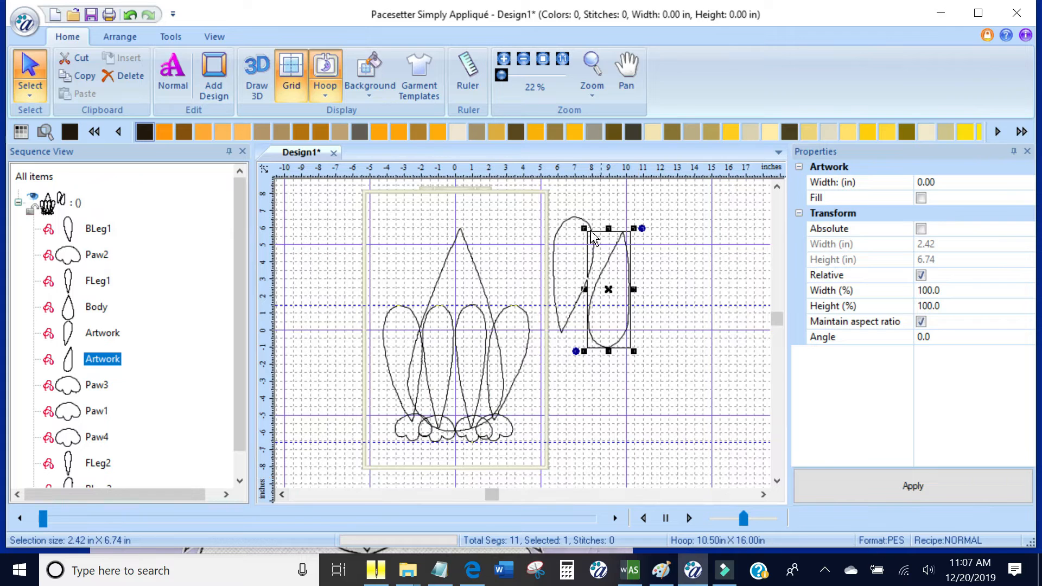
click(565, 219)
drag(605, 211, 507, 356)
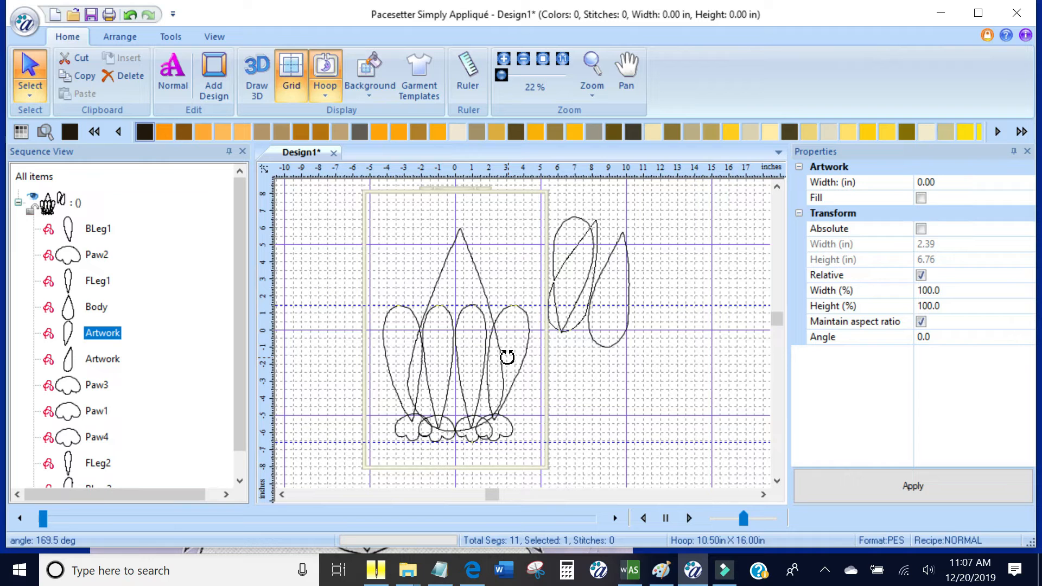
drag(507, 357, 500, 355)
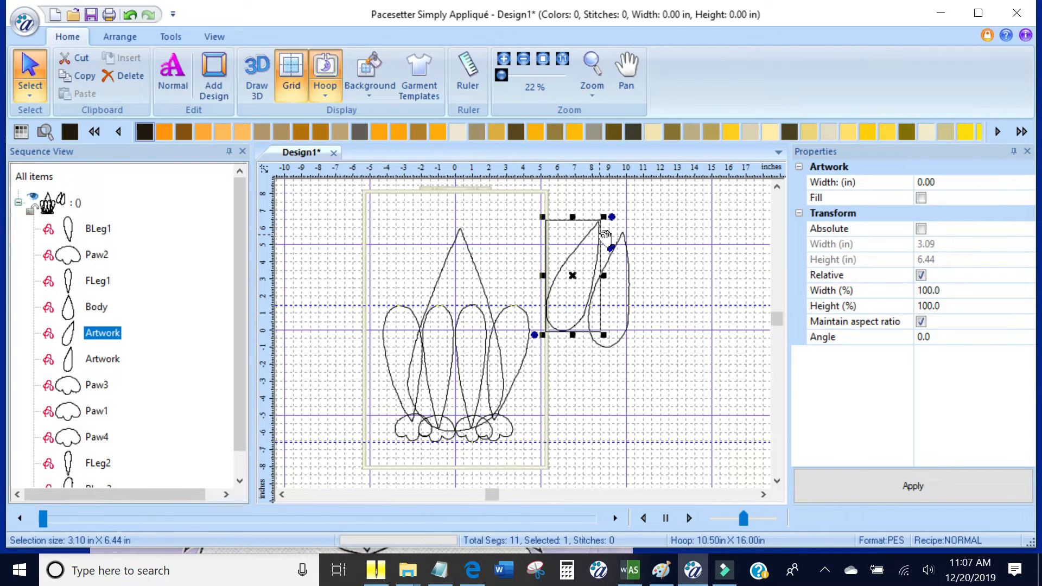
drag(604, 234, 445, 200)
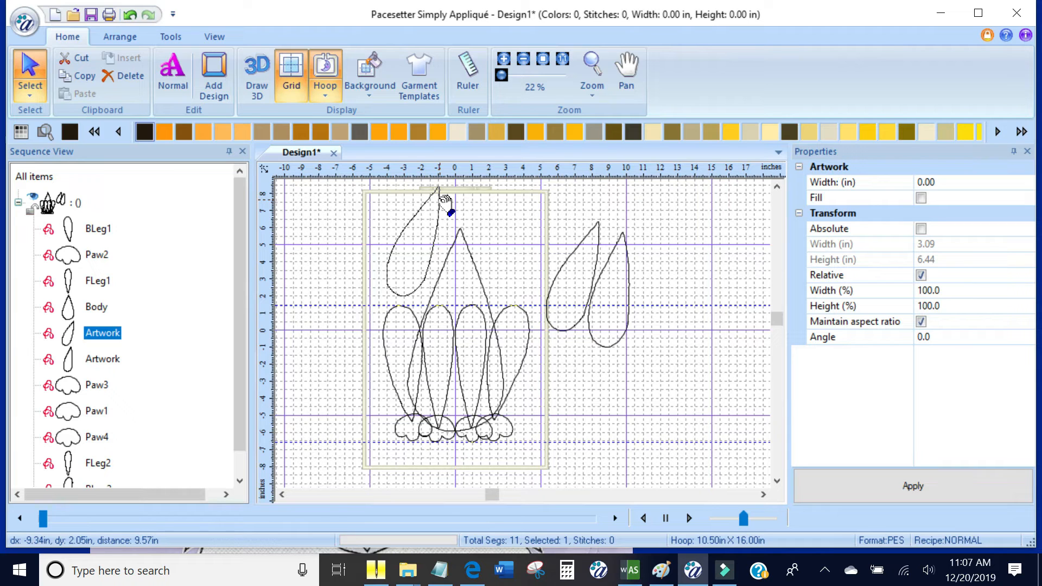
drag(445, 201, 461, 201)
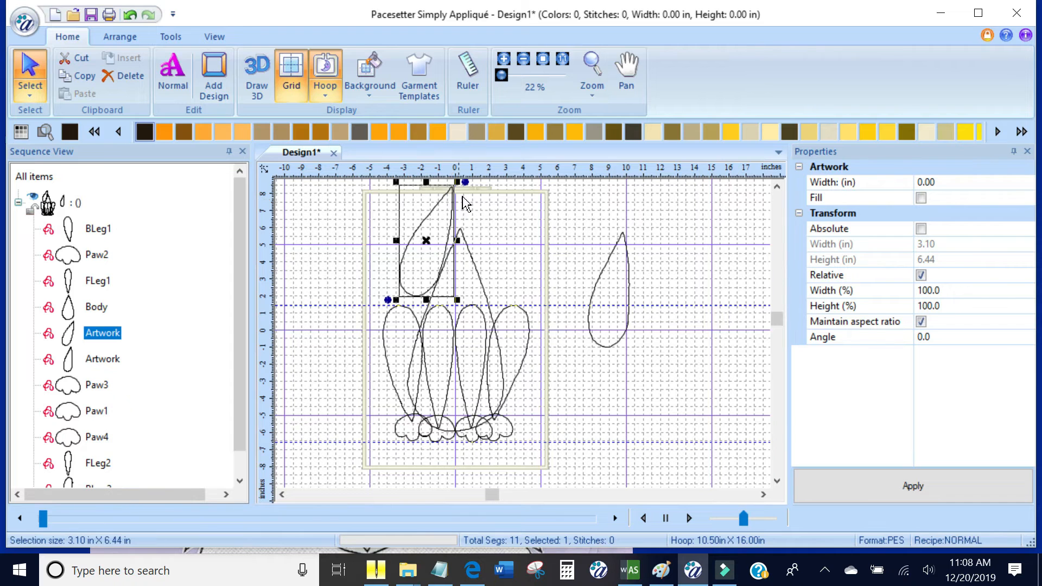
Step: Delete the two unnamed artworks, leaving only the named body, legs and paws
scroll(484, 219, up, 1)
scroll(484, 220, down, 1)
key(Delete)
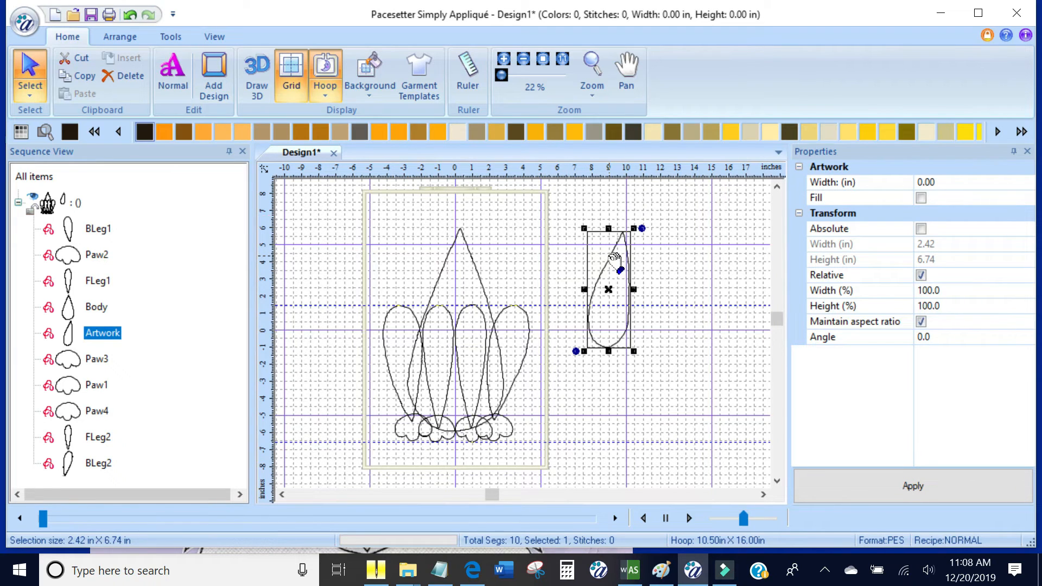
key(Delete)
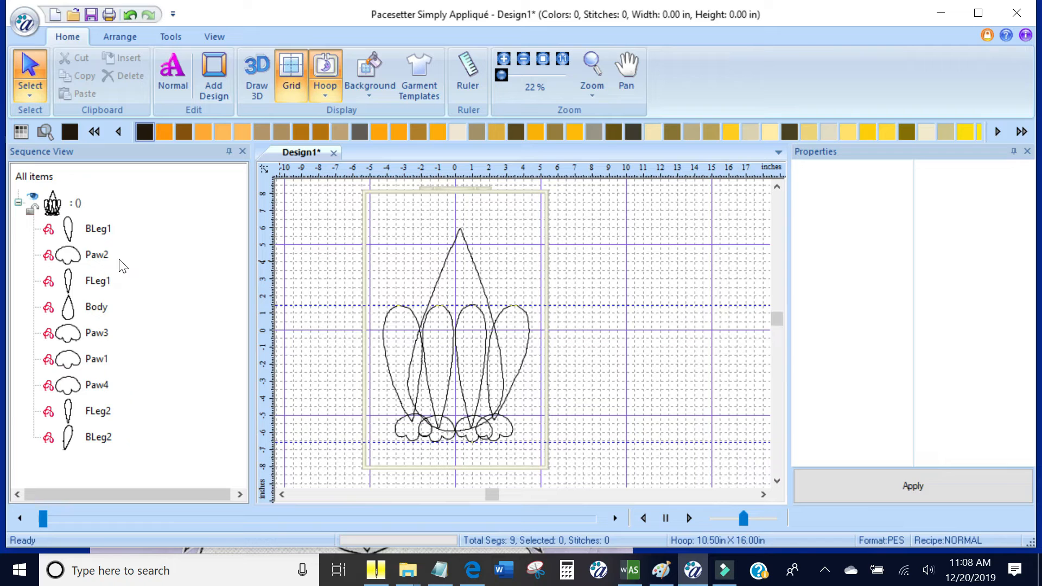
Step: Put Body first in the sequence by moving it up below BLeg1 and moving BLeg1 down below the paws
click(97, 307)
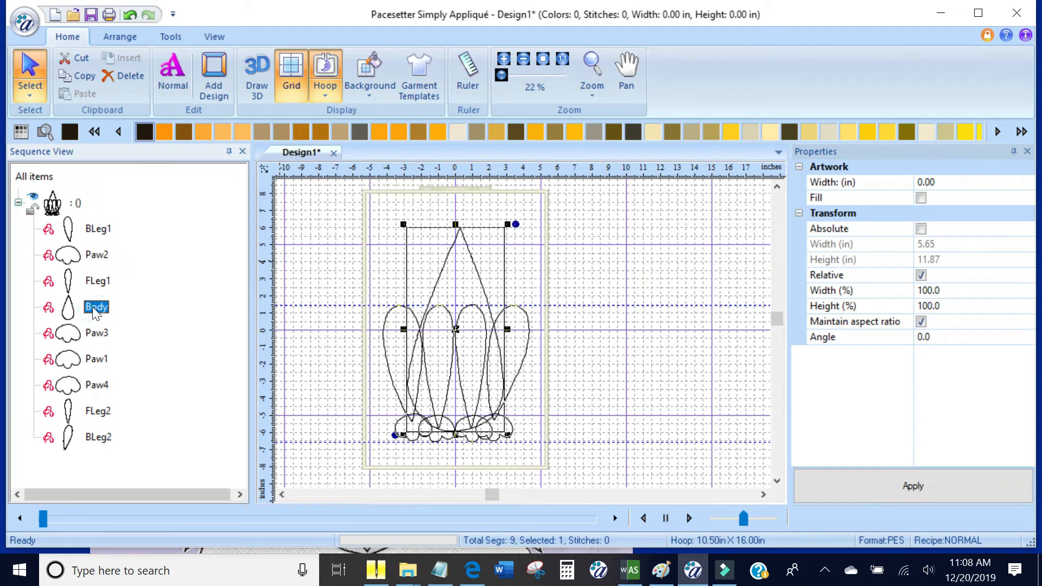
drag(94, 310, 74, 242)
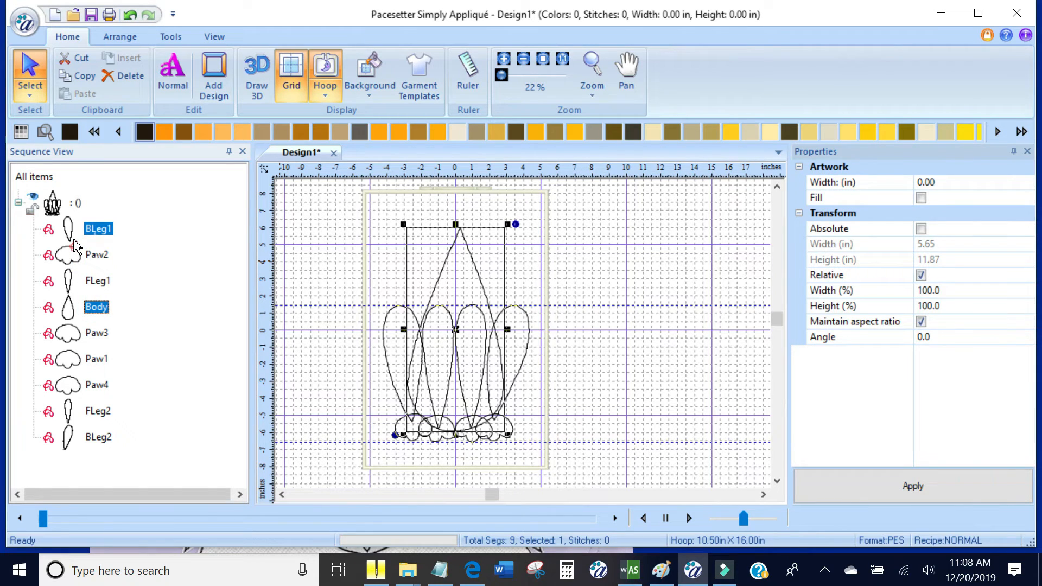
drag(74, 247, 75, 247)
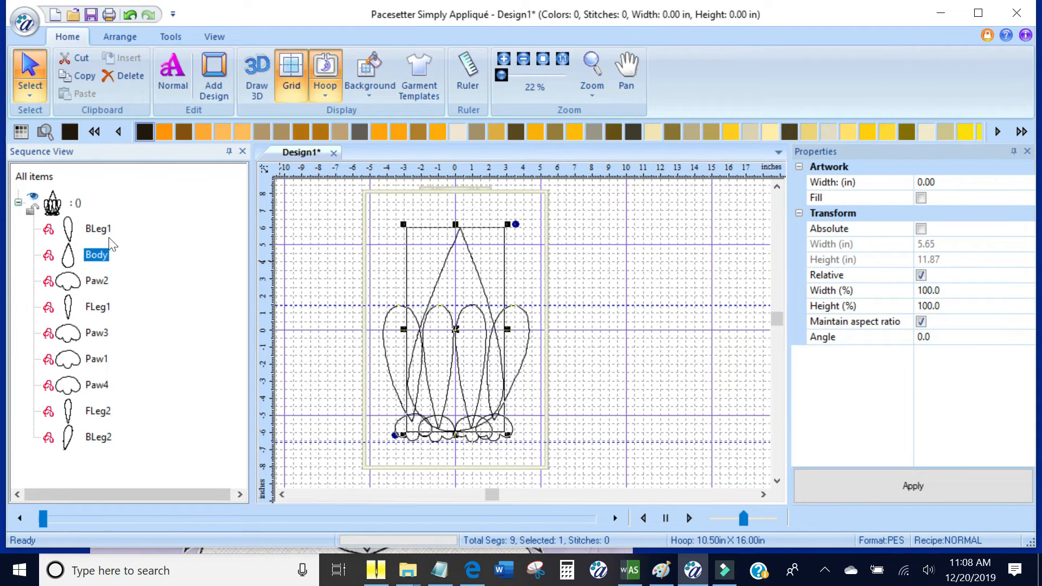
click(98, 230)
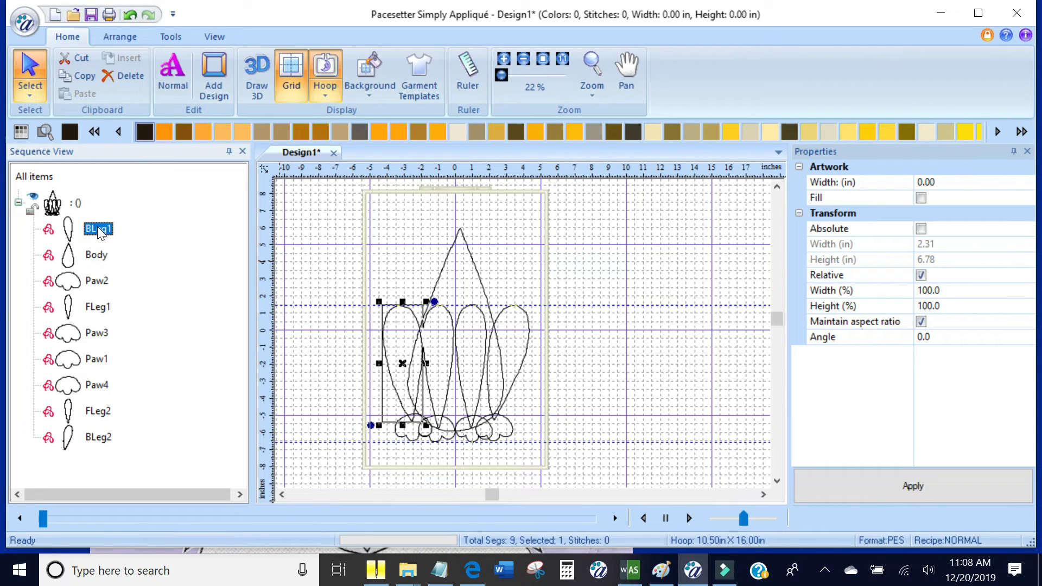
drag(98, 232, 76, 362)
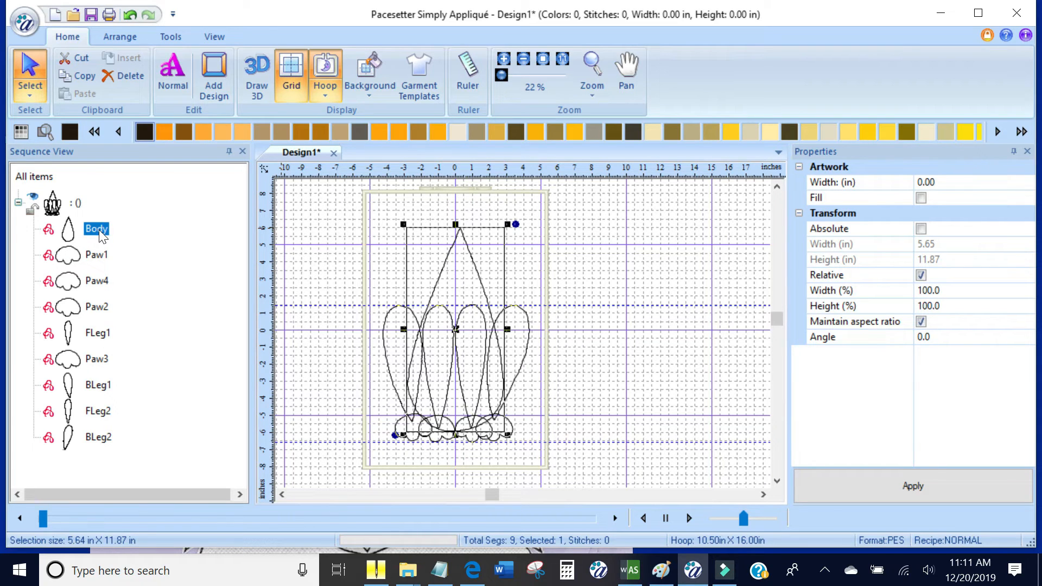
Step: Move FLeg1 and FLeg2 in the sequence so they directly follow Body
click(97, 333)
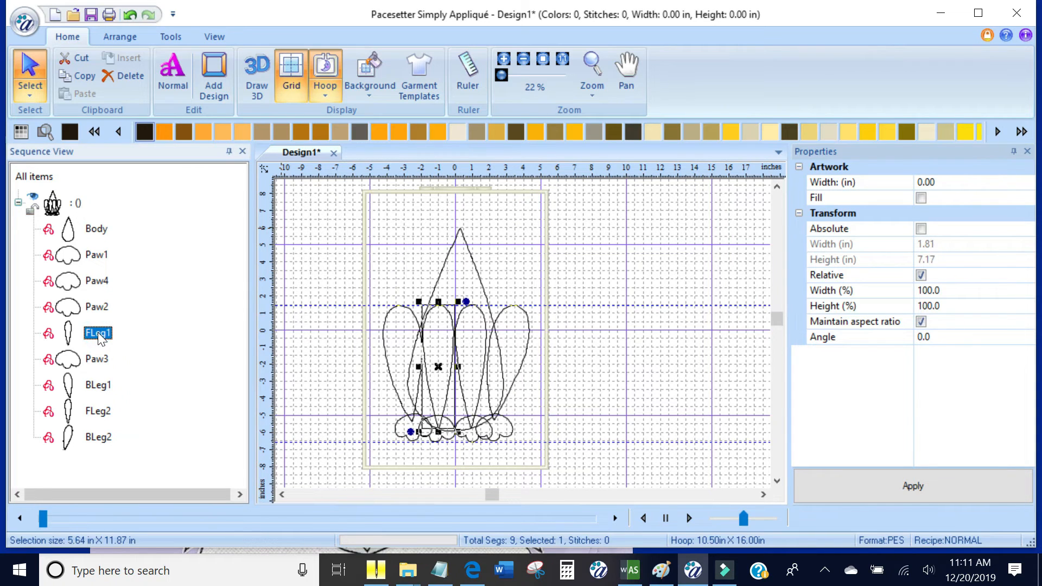
drag(98, 332, 77, 240)
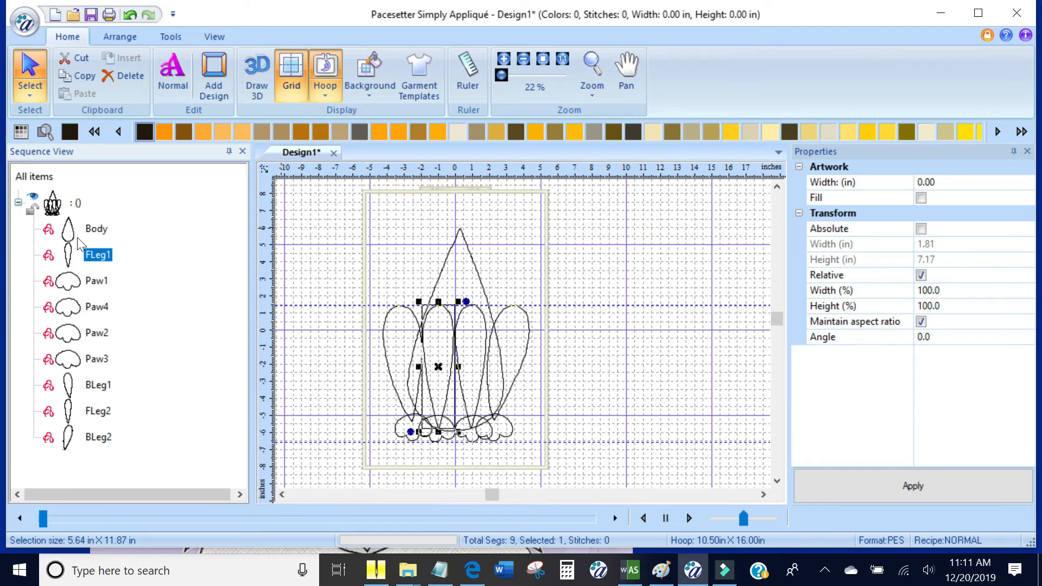
click(94, 412)
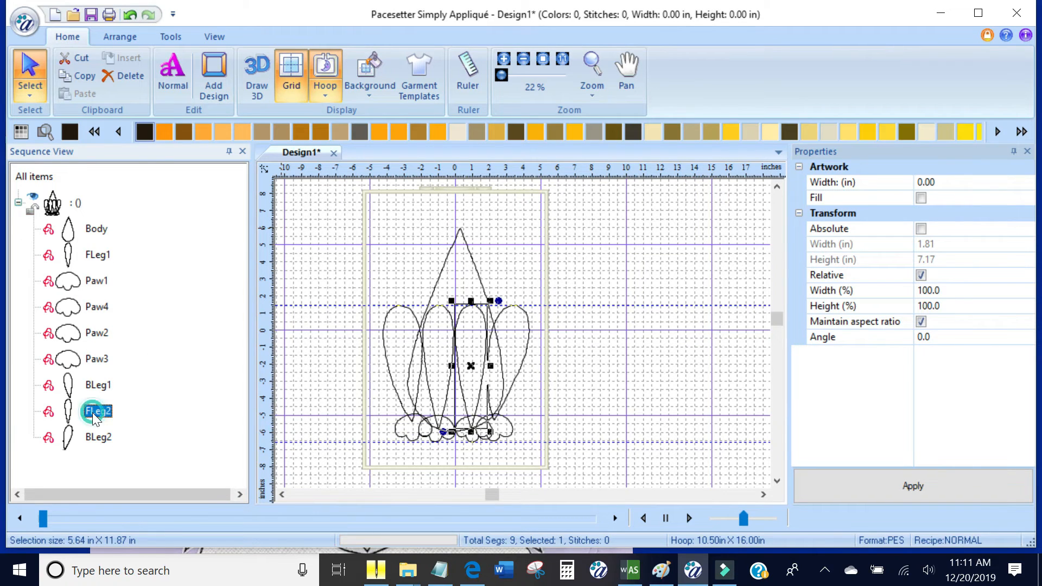
drag(93, 412, 58, 267)
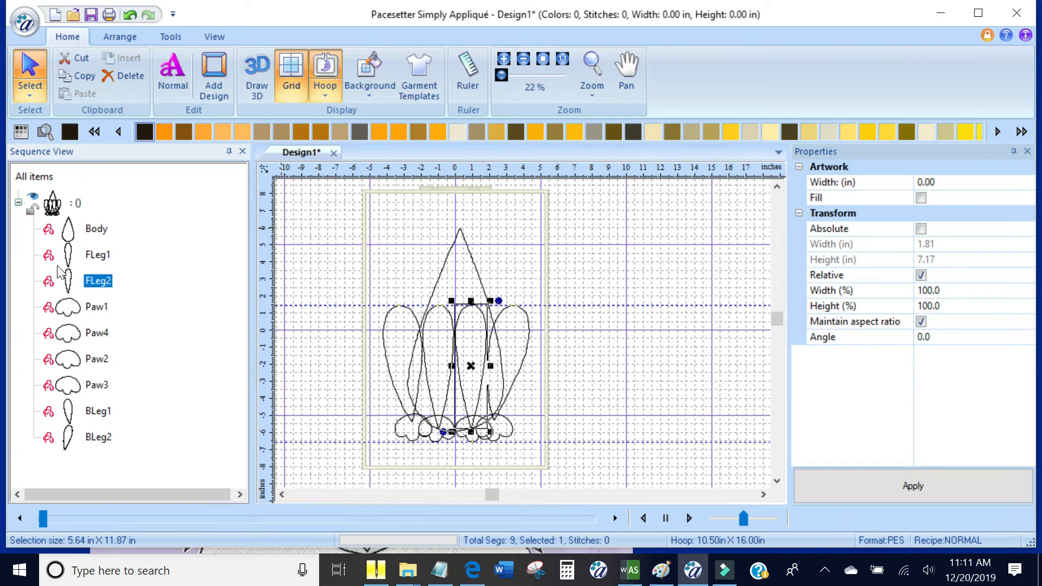
Step: Move BLeg1 and BLeg2 in the sequence so they directly follow FLeg2
click(98, 414)
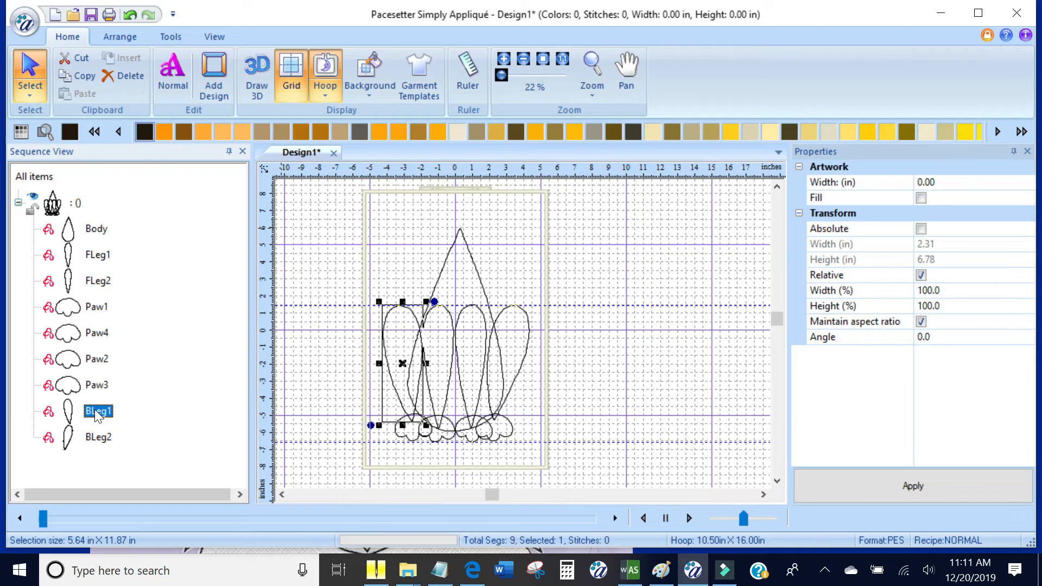
drag(97, 415, 73, 291)
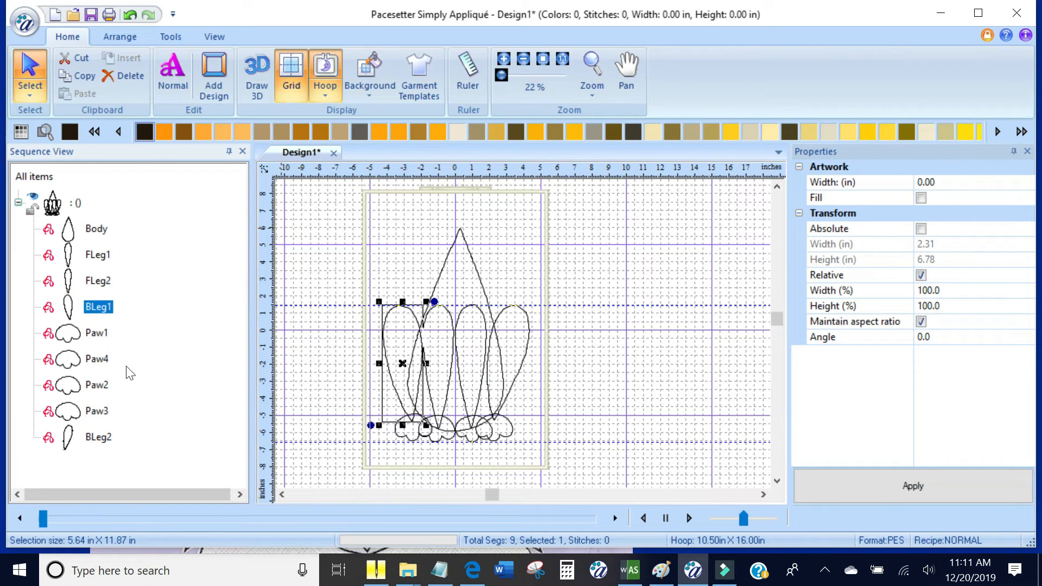
click(100, 442)
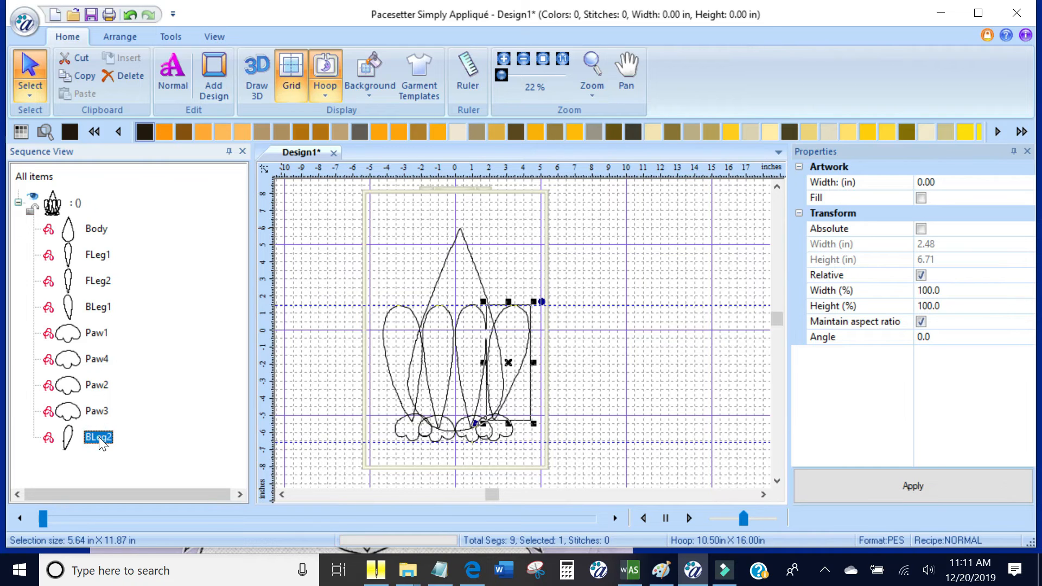
drag(100, 442, 82, 317)
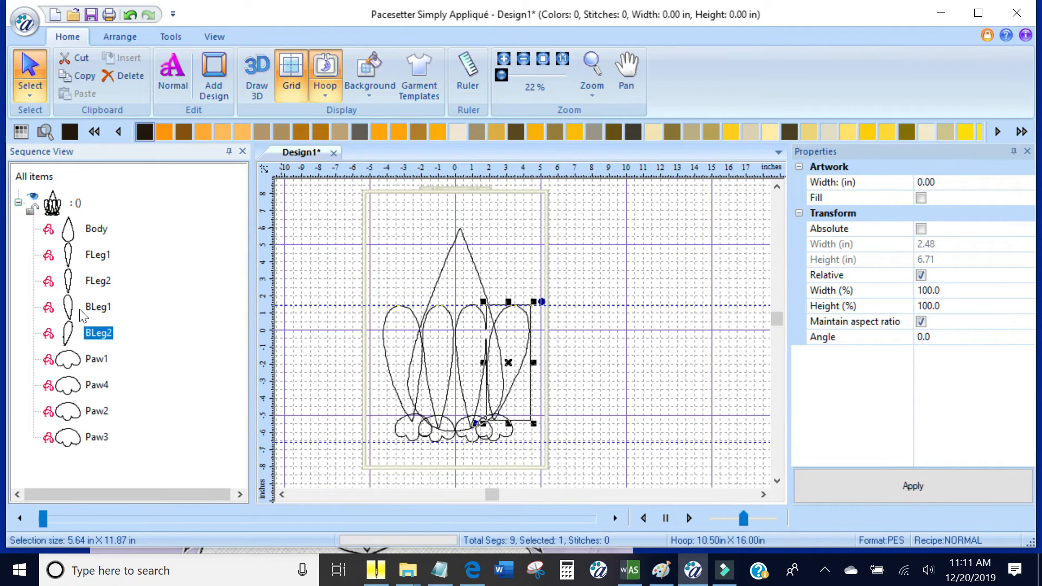
Step: Arrange the paws after BLeg2 in the order Paw2, Paw3, Paw1, Paw4, and deselect everything
click(121, 366)
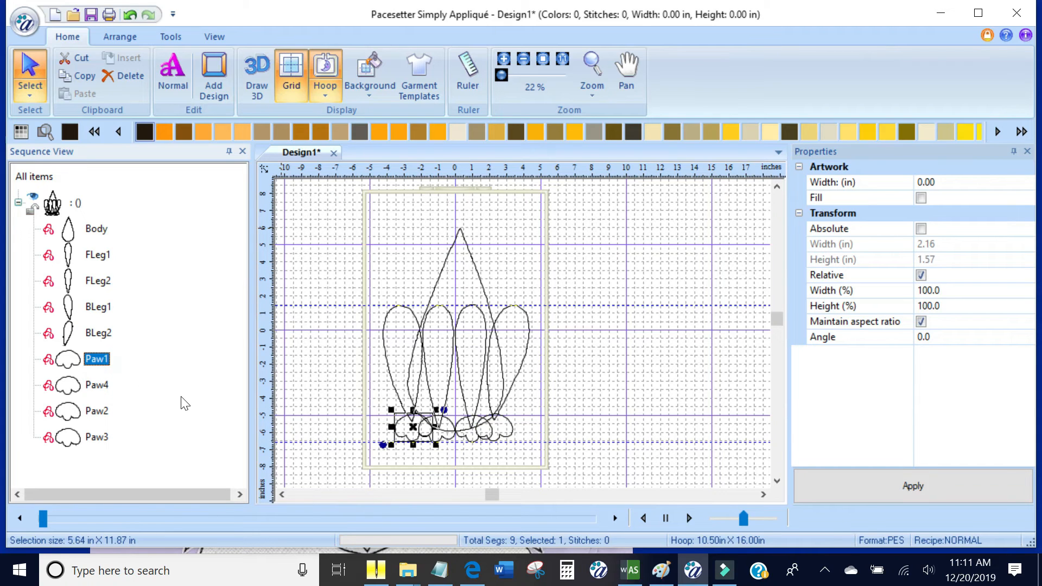
click(99, 415)
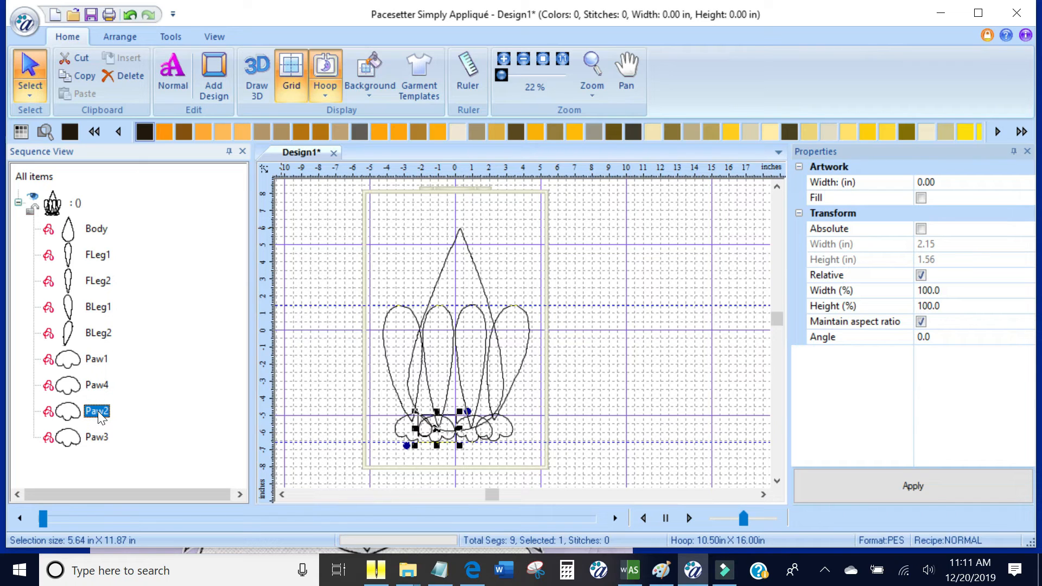
ctrl+click(86, 360)
drag(82, 343, 80, 342)
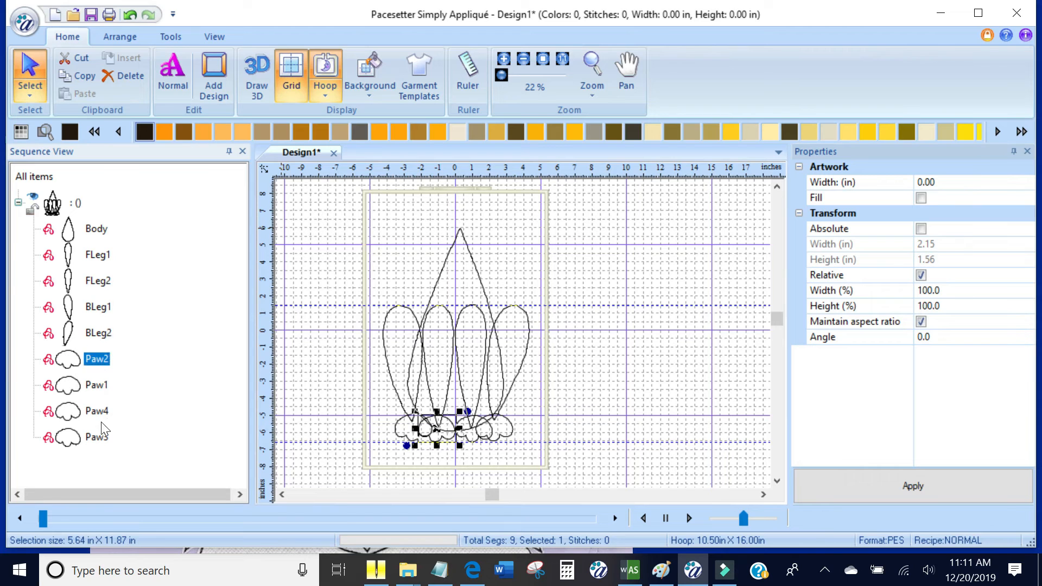
click(97, 437)
drag(97, 435, 78, 370)
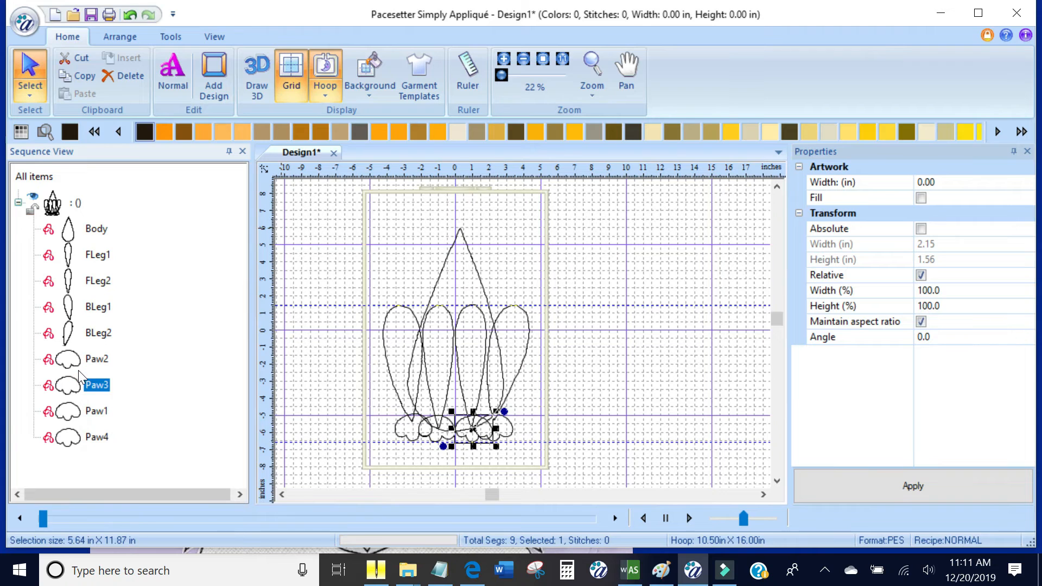
click(98, 410)
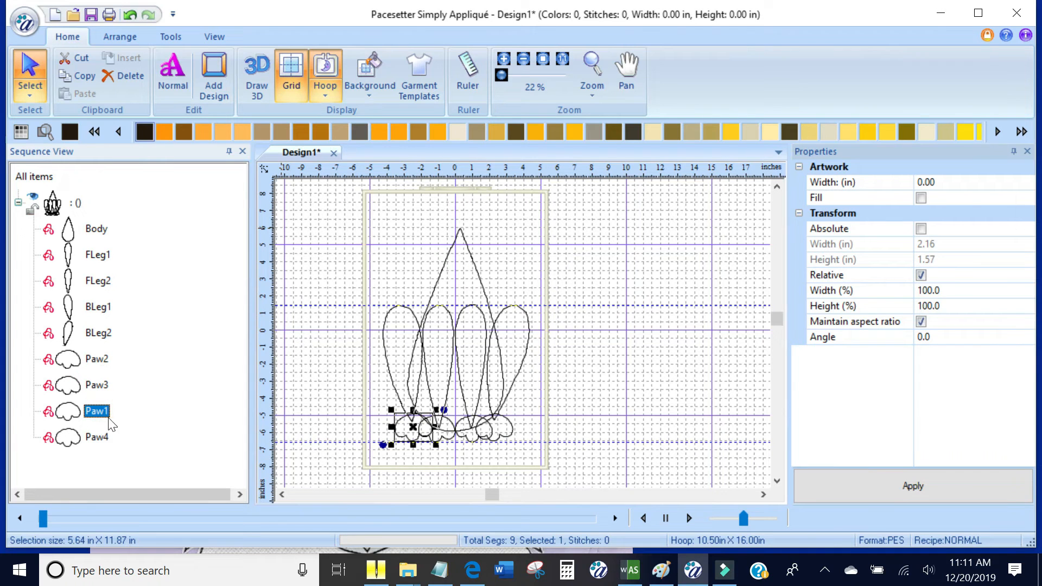
click(102, 437)
click(115, 413)
click(614, 450)
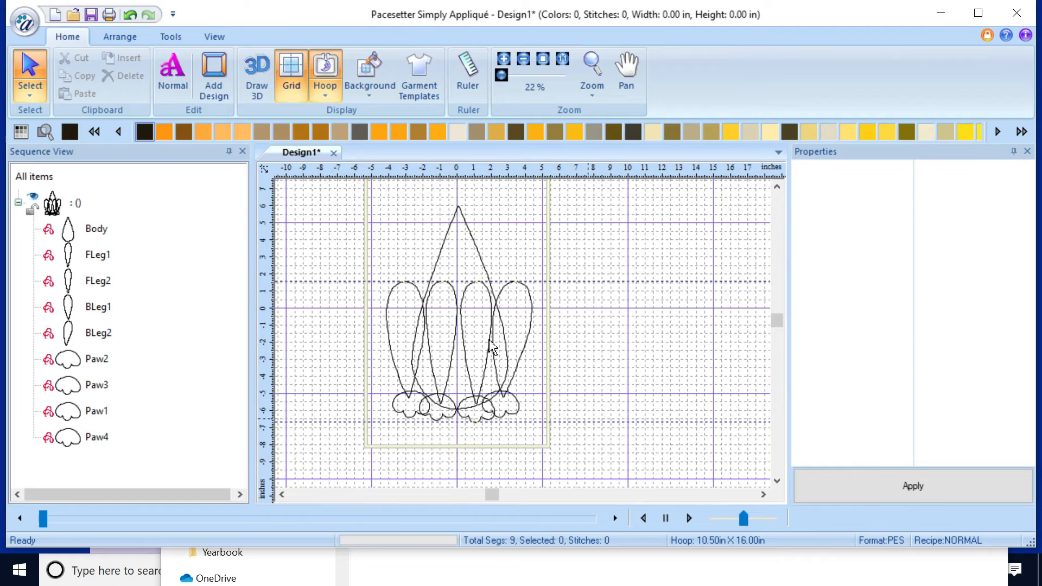
Step: Save the design as a Pacesetter Outline (BRF) file named Section1-BodyLegsPaws in the Howl-lelujah_Quilt folder
click(24, 23)
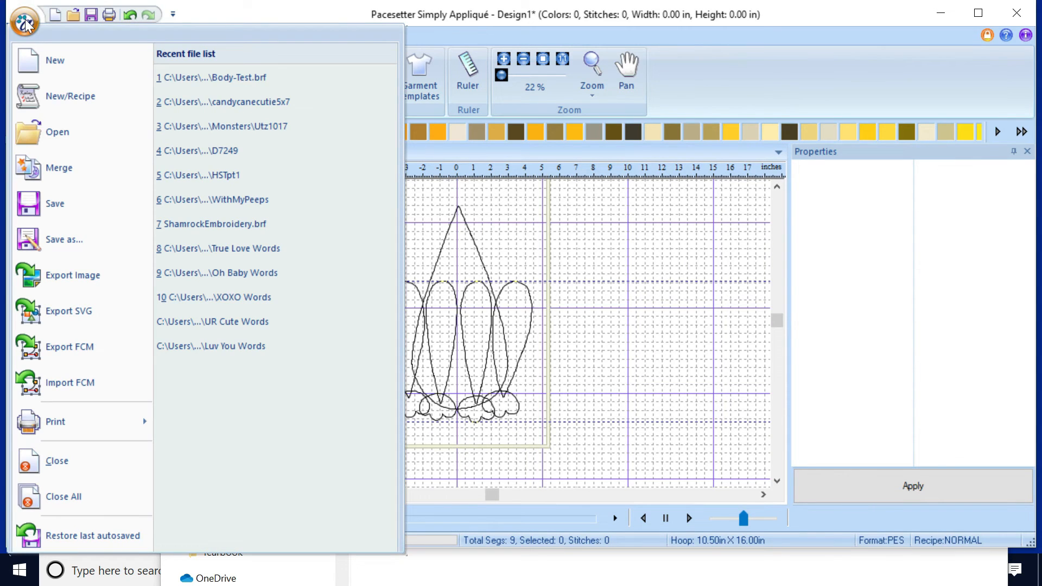
click(60, 239)
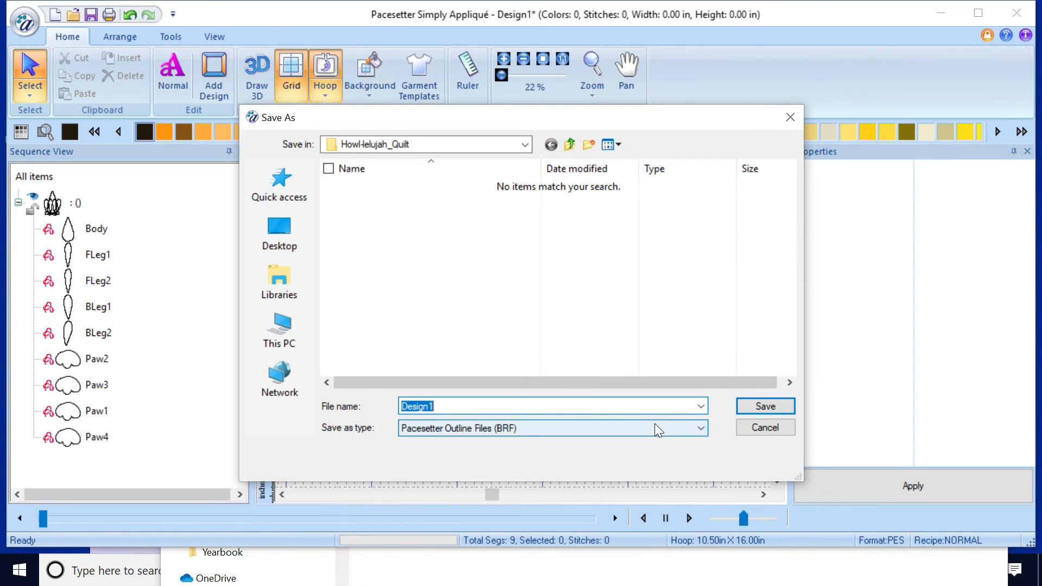
click(586, 426)
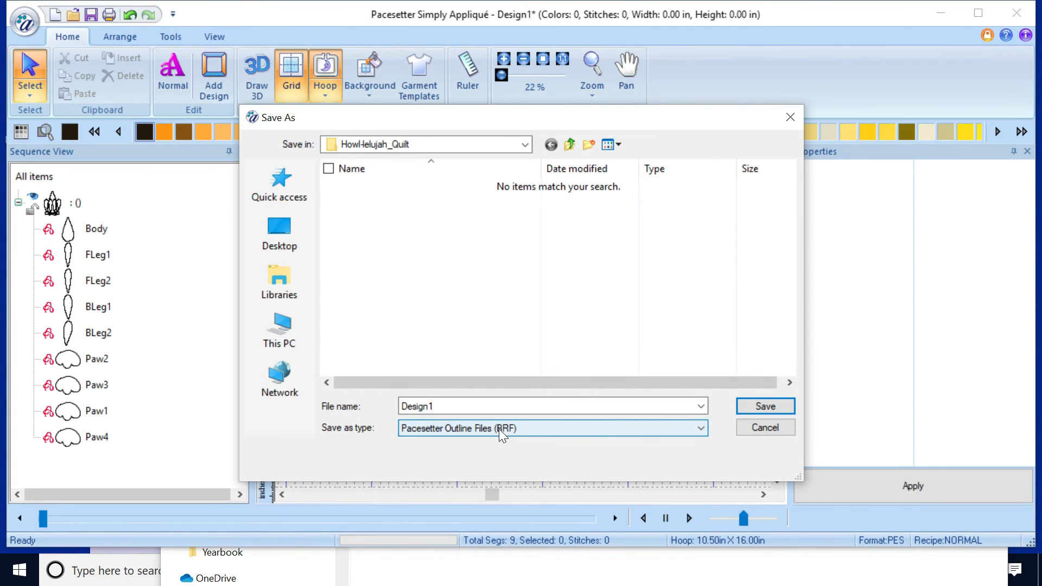
click(446, 403)
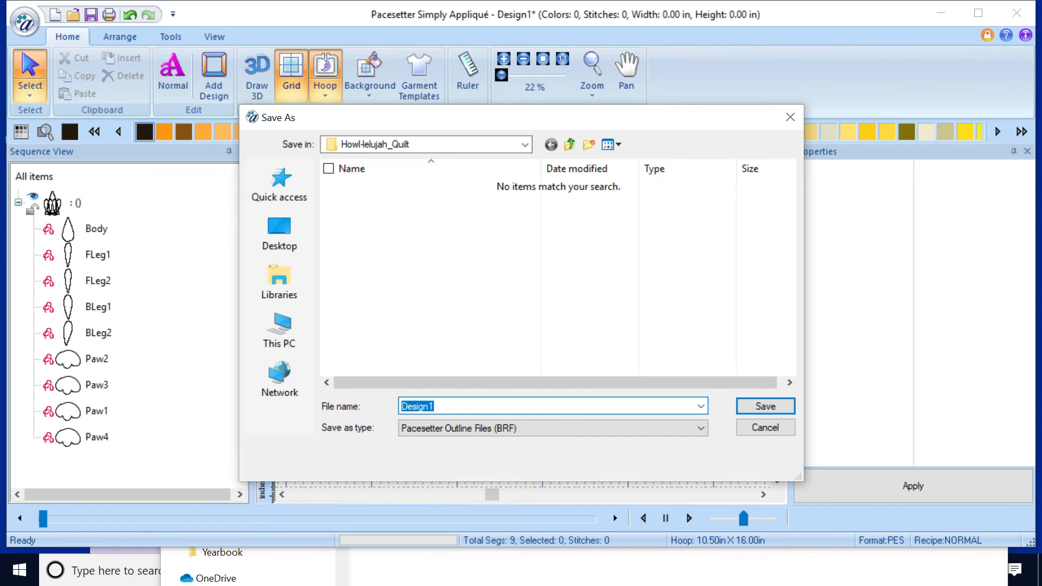
text(Section1-BodyLegsPaws)
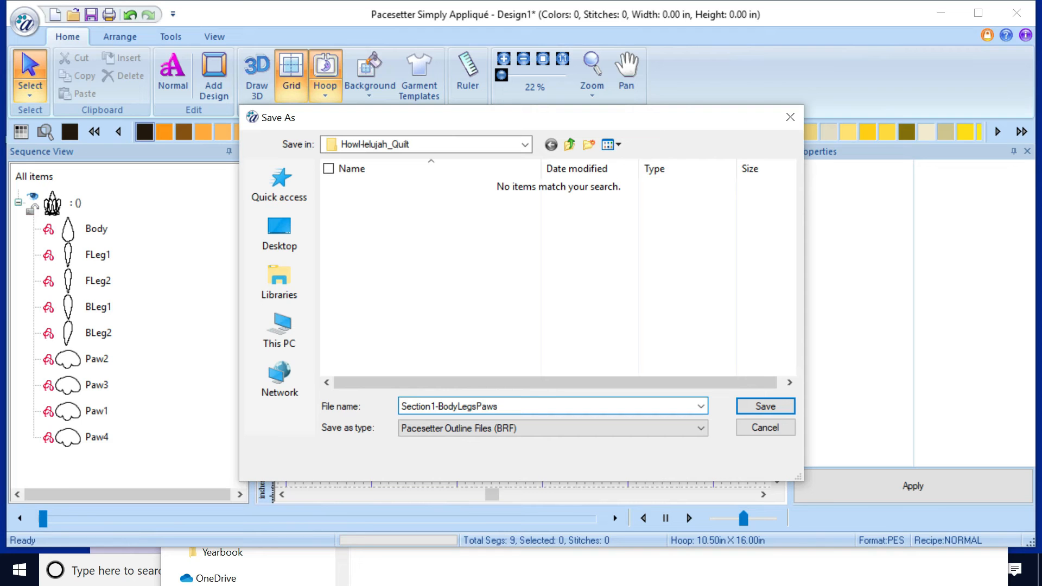
key(Return)
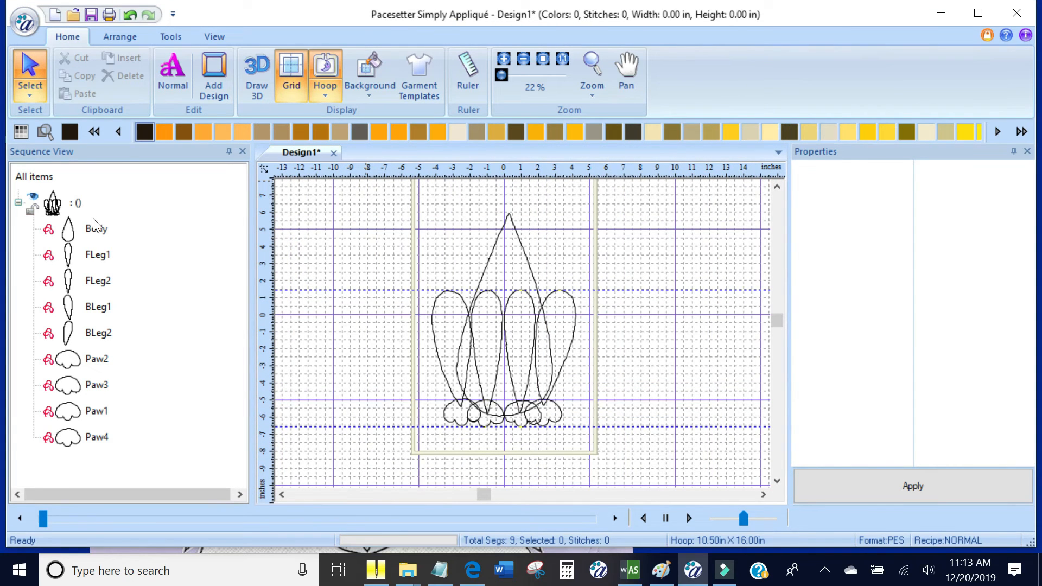
Step: Select all the body, leg and paw pieces and convert them to appliqué
click(95, 227)
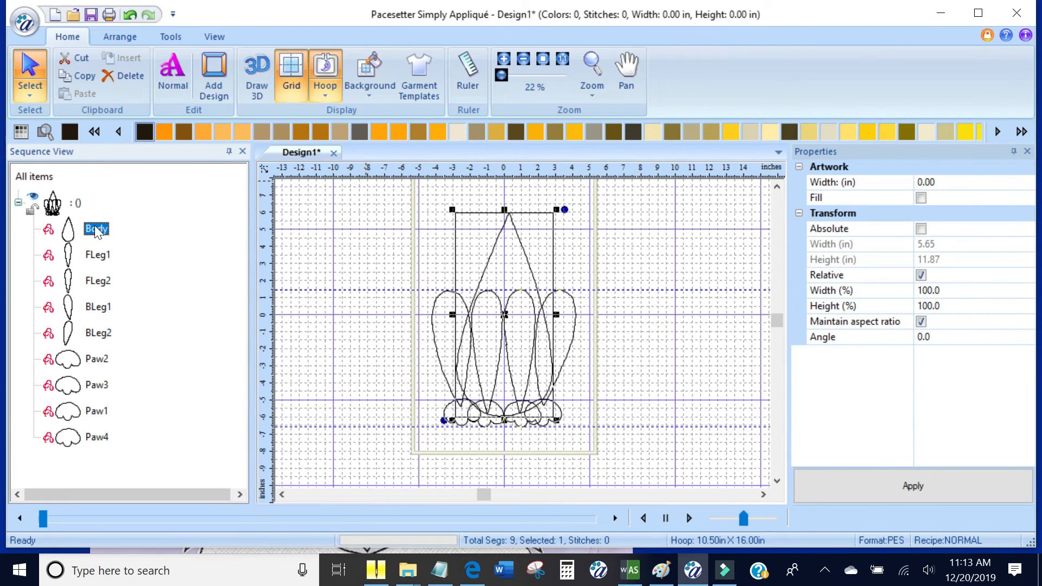
key(ctrl+a)
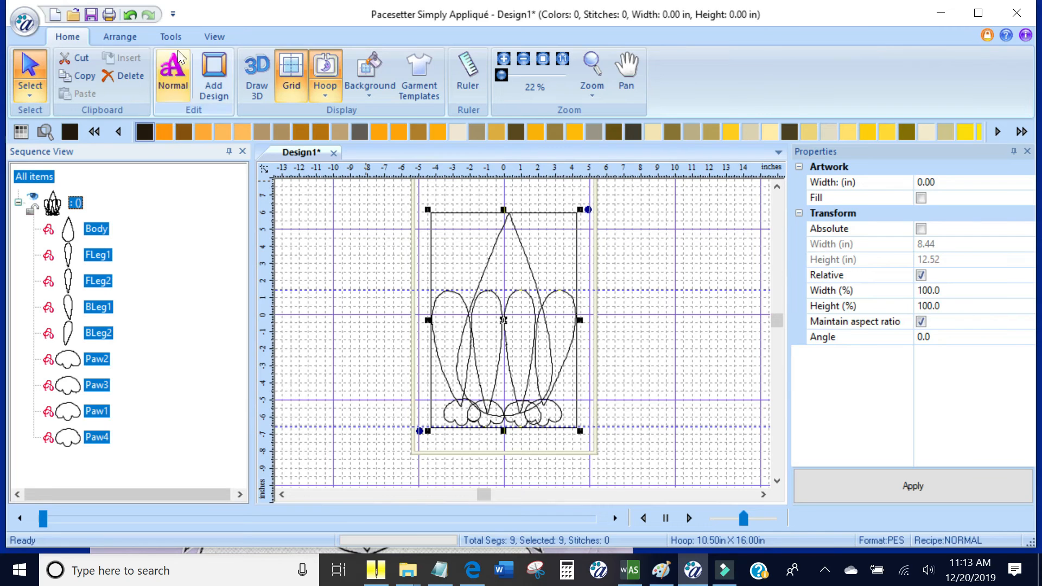
click(170, 36)
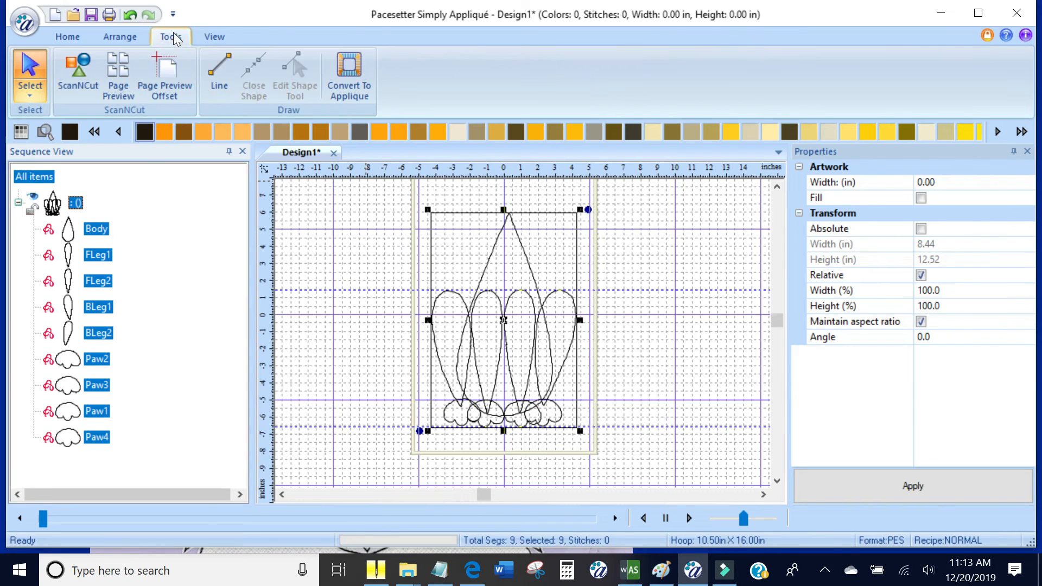
click(348, 73)
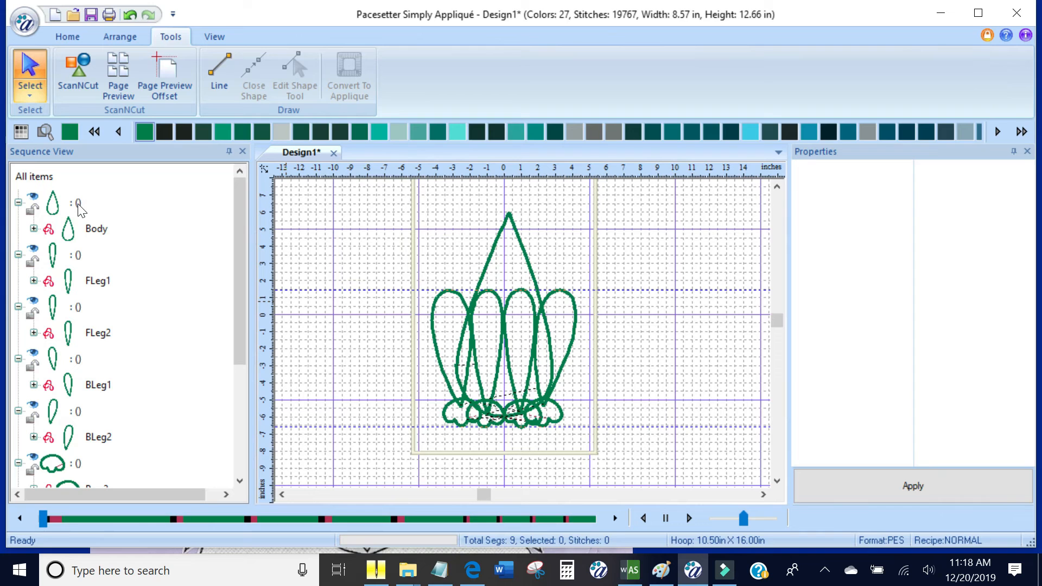
Step: Select all the appliqué pieces and set their appliqué type to Run
click(98, 229)
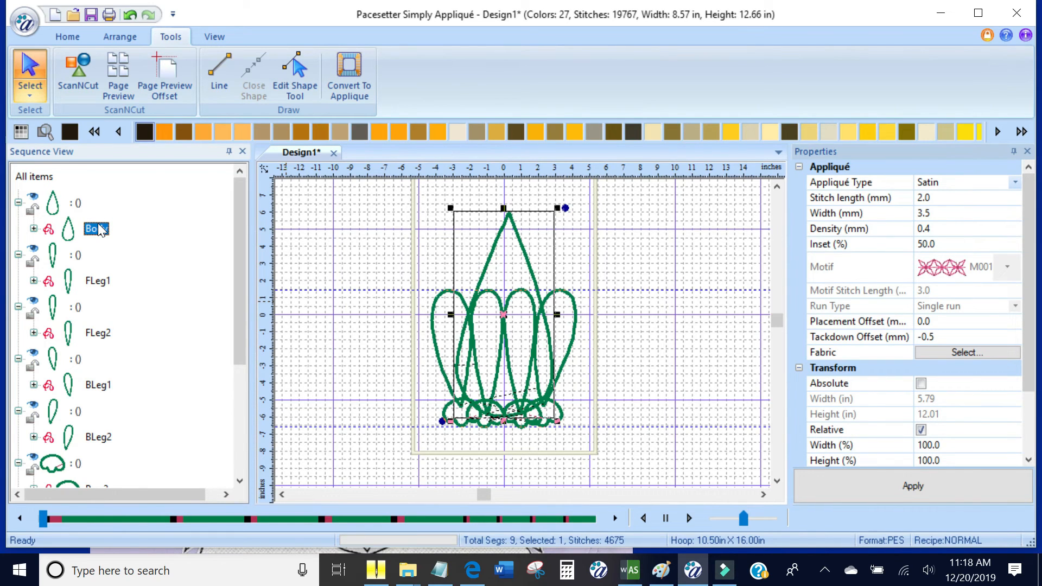
key(ctrl+a)
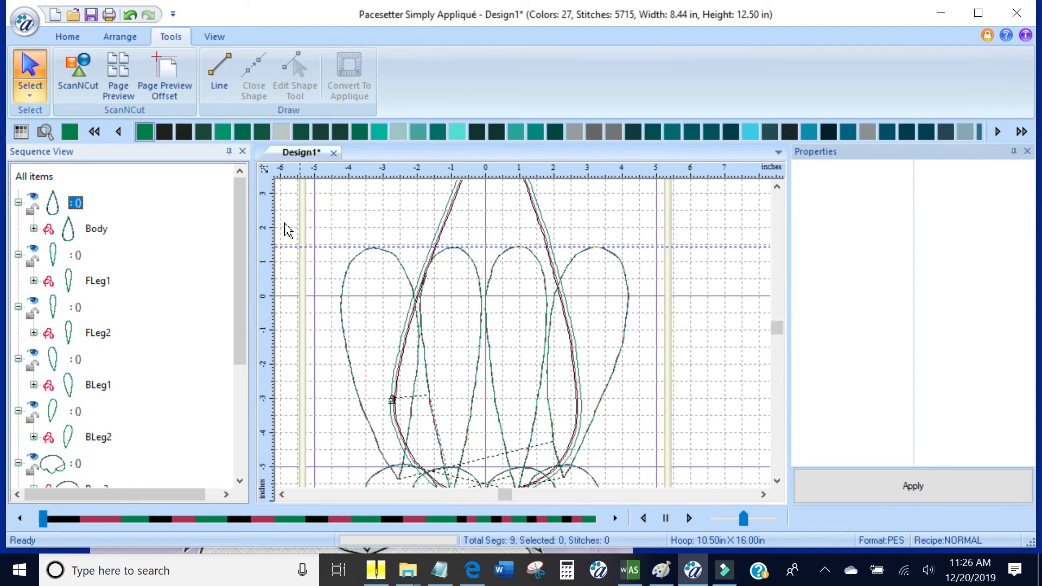
click(75, 206)
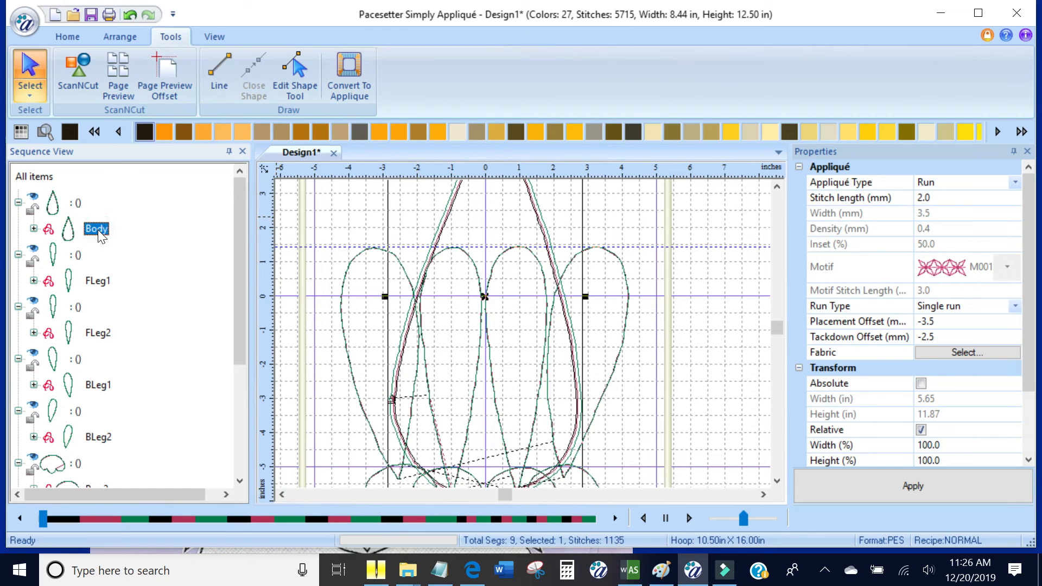
key(ctrl+a)
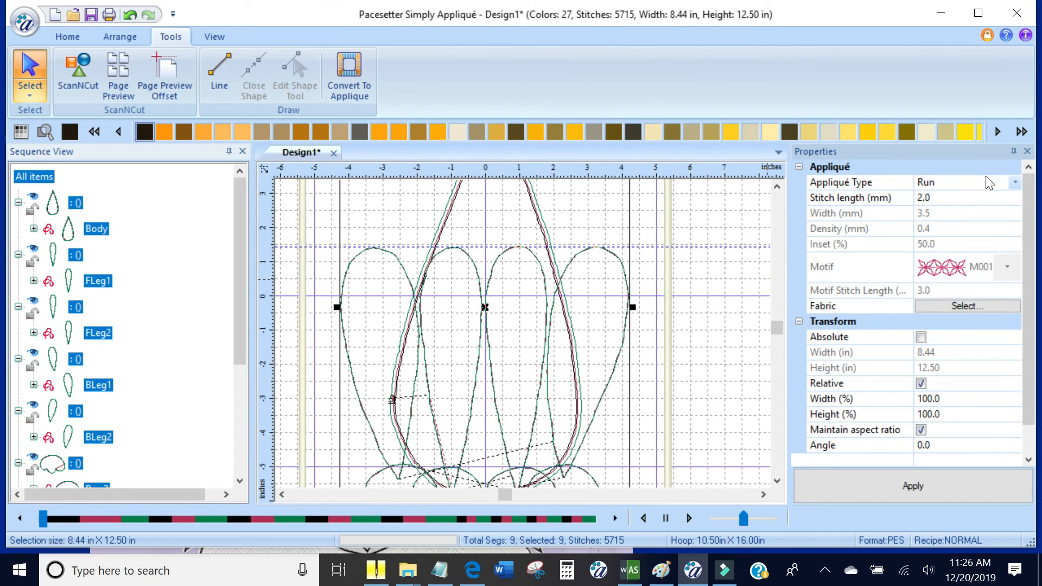
click(1015, 185)
click(1016, 184)
click(978, 241)
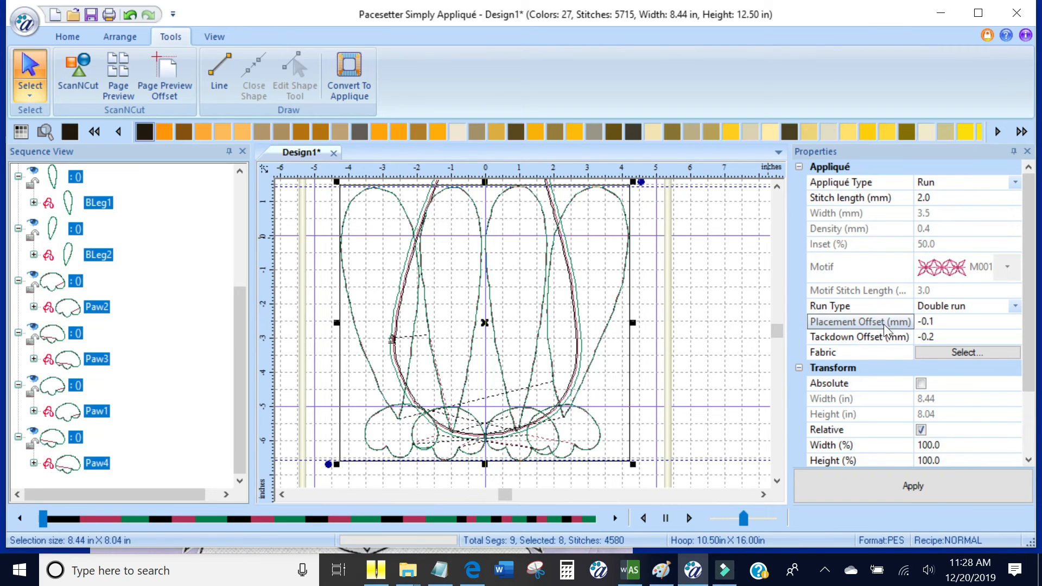
Step: Set the placement offset of the selected legs and paws to -3.5 mm
click(946, 322)
text(-0.3)
key(BackSpace)
key(BackSpace)
key(BackSpace)
text(3.5)
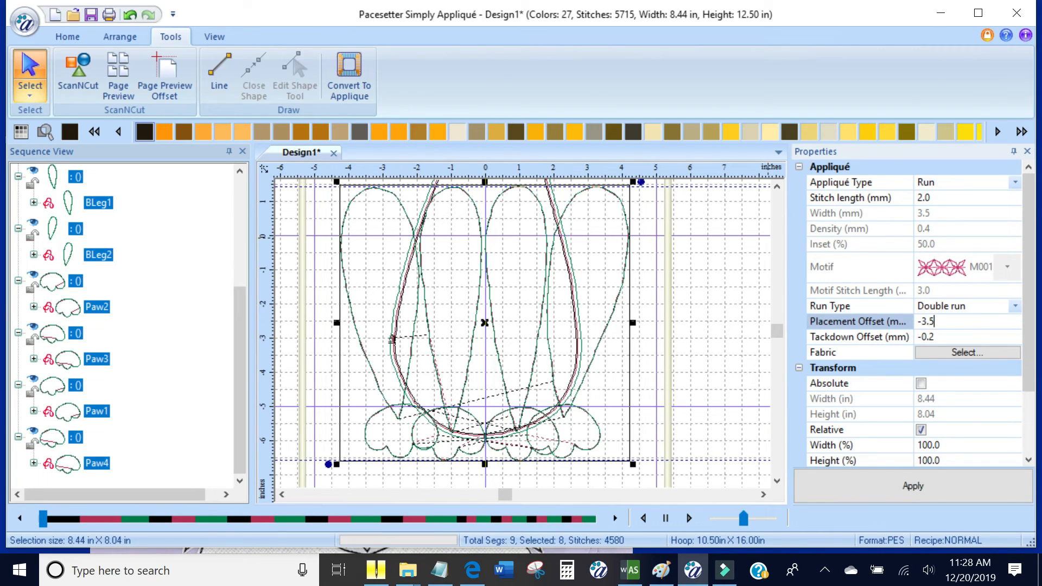
Step: Set the tackdown offset of the selected legs and paws to -2.5 mm and apply the offset changes
click(937, 336)
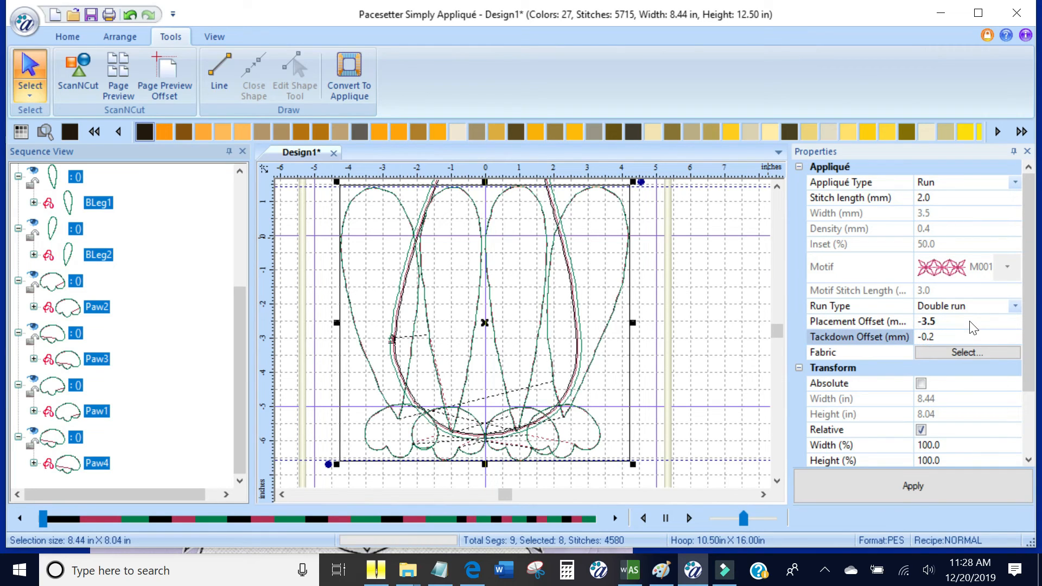
key(BackSpace)
key(BackSpace)
key(BackSpace)
key(BackSpace)
text(-2.5)
click(955, 321)
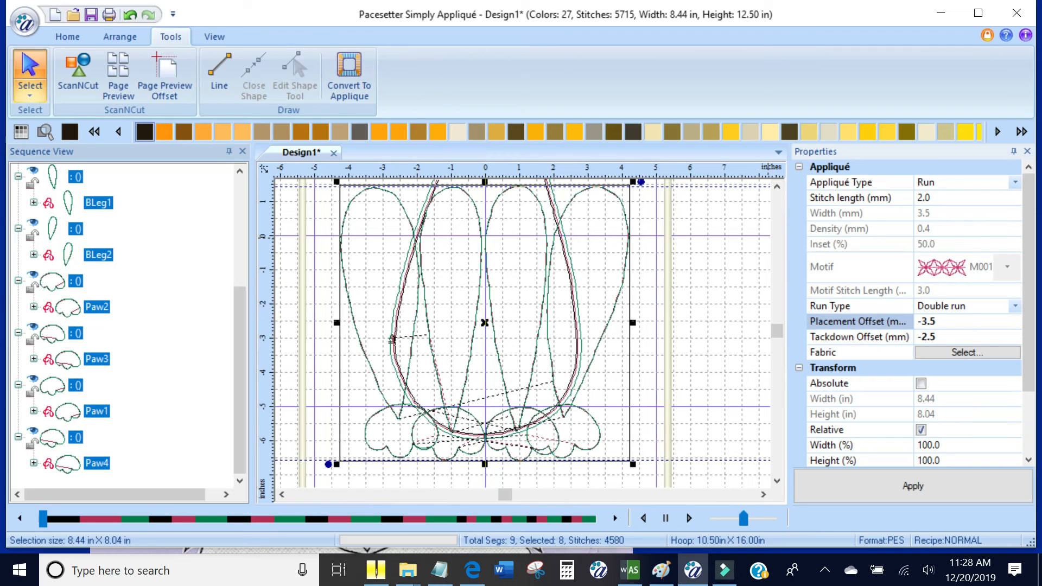
click(948, 336)
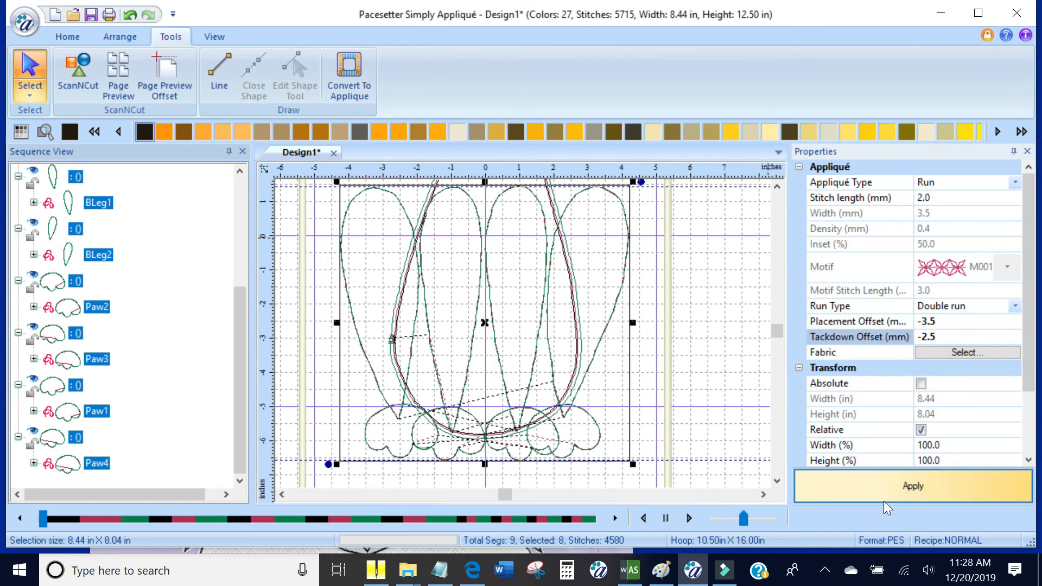
click(905, 485)
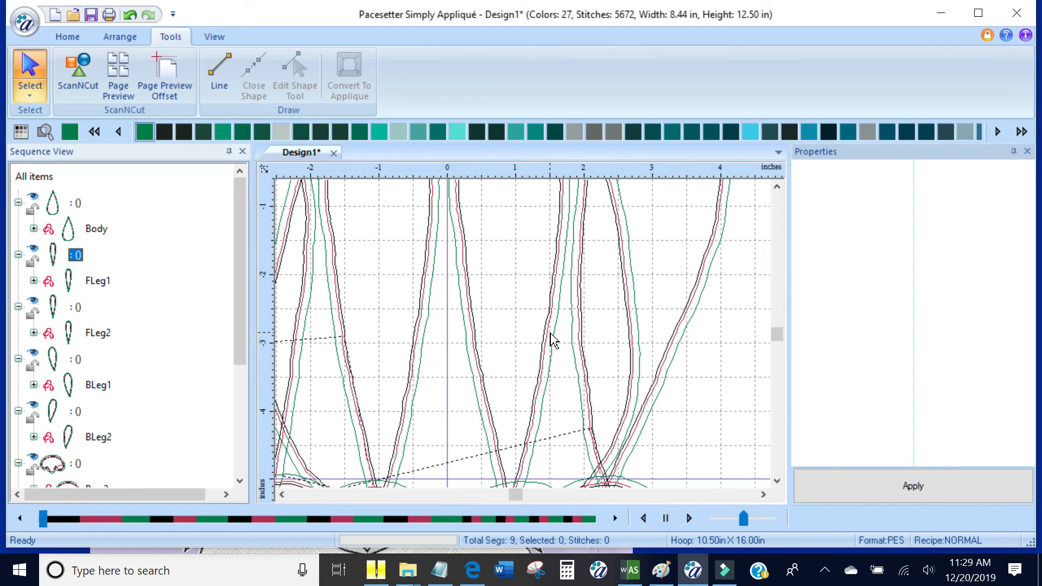
Step: Examine the placement, tackdown and outline stitch lines on the body, legs and paws for correct spacing
scroll(550, 333, up, 1)
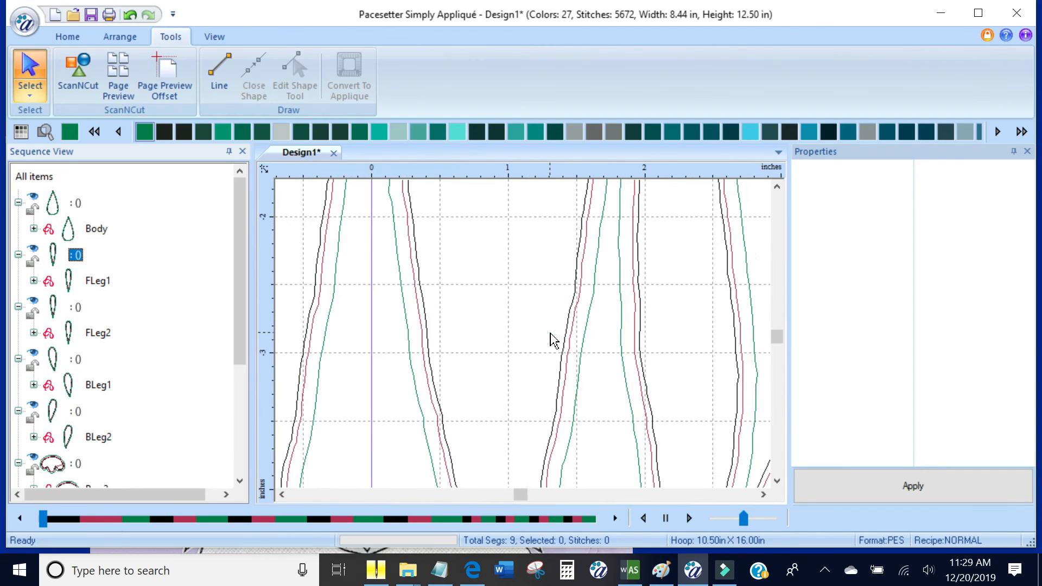
scroll(550, 333, down, 2)
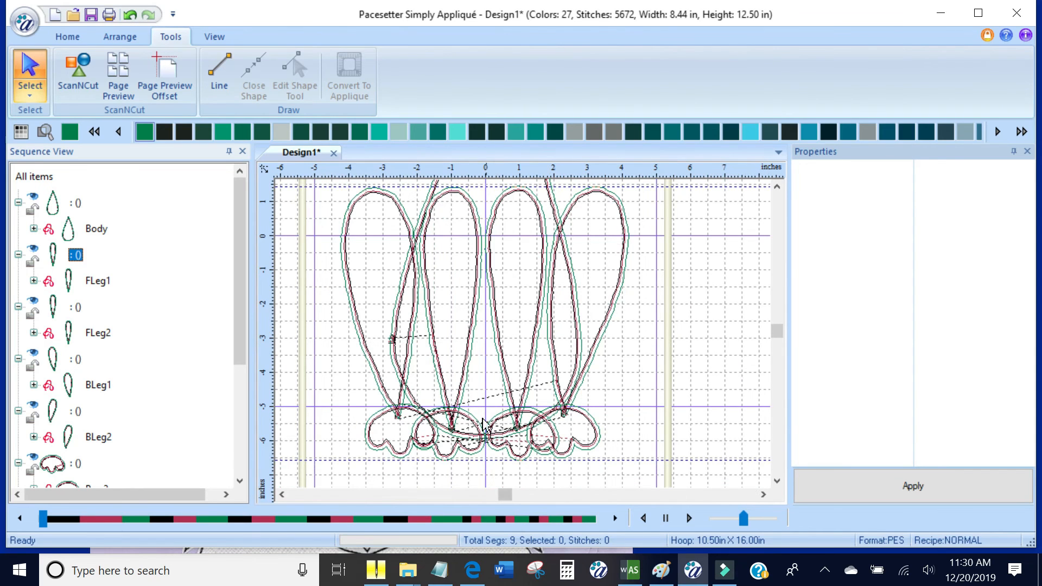
click(282, 494)
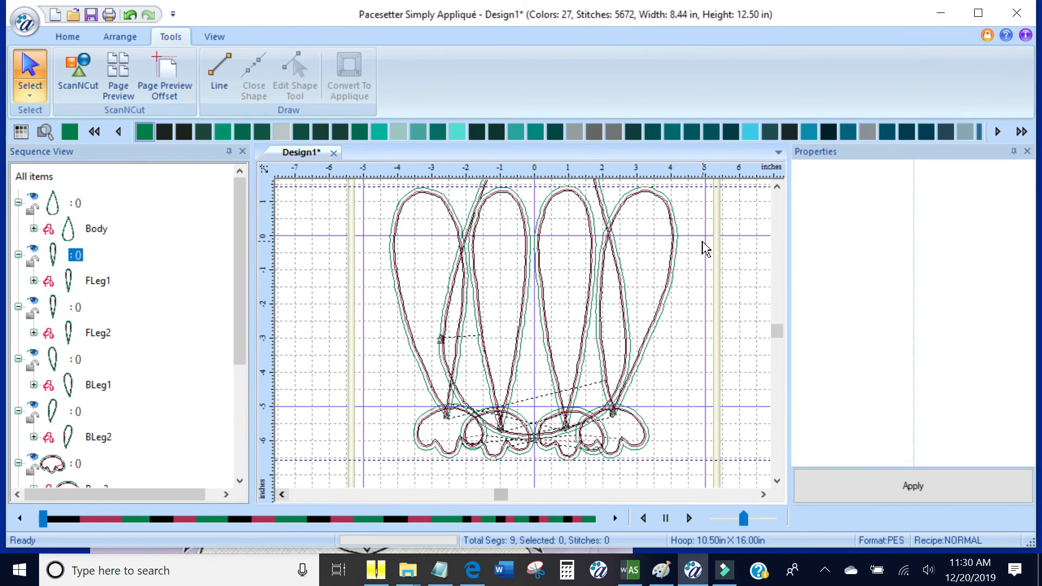
click(776, 187)
click(777, 187)
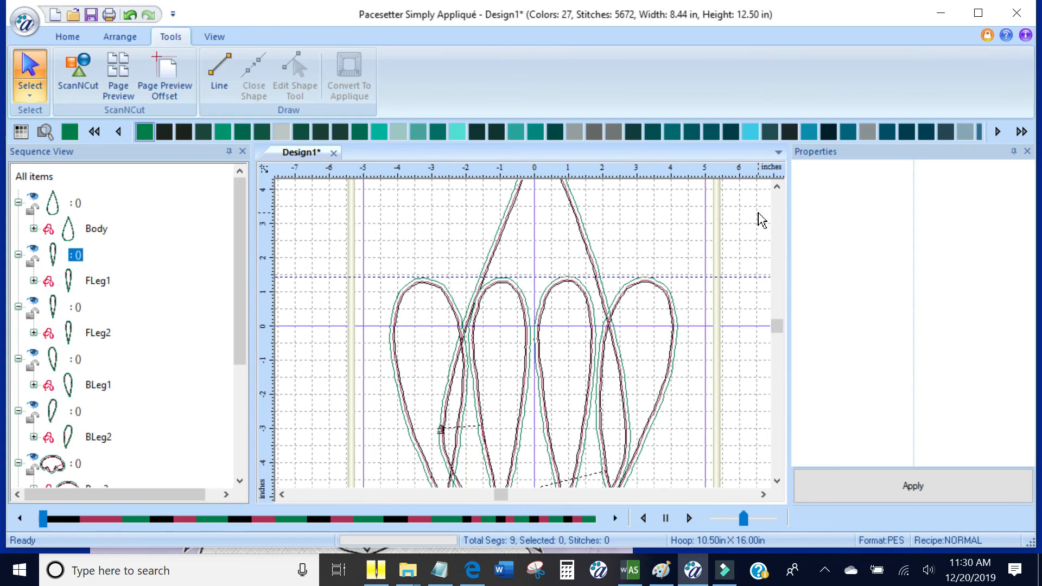
scroll(676, 225, up, 1)
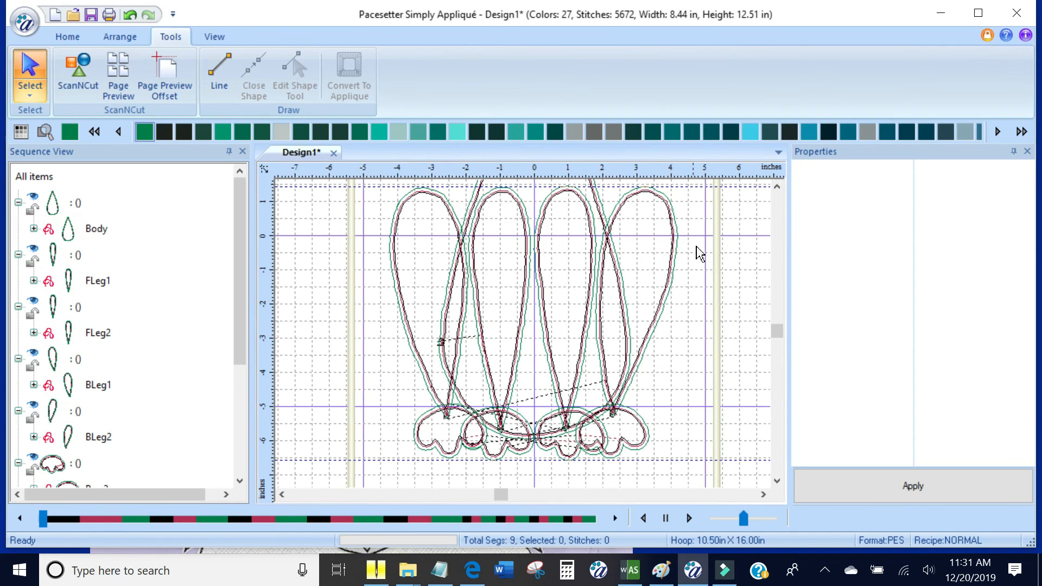
Step: Start saving a copy of the design with the file type Brother/Baby Lock/Bernina (PES v10)
click(23, 25)
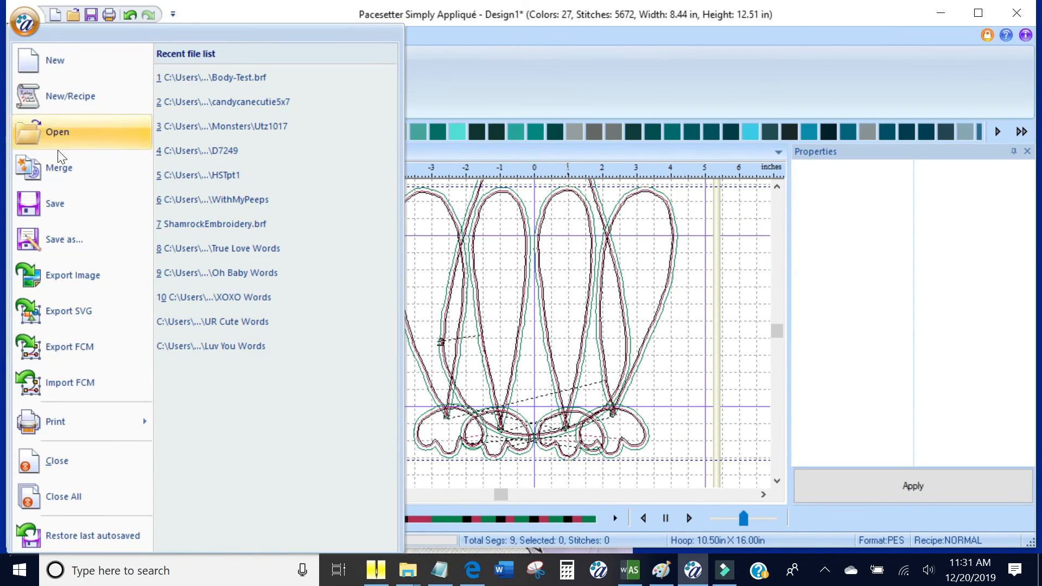
click(63, 244)
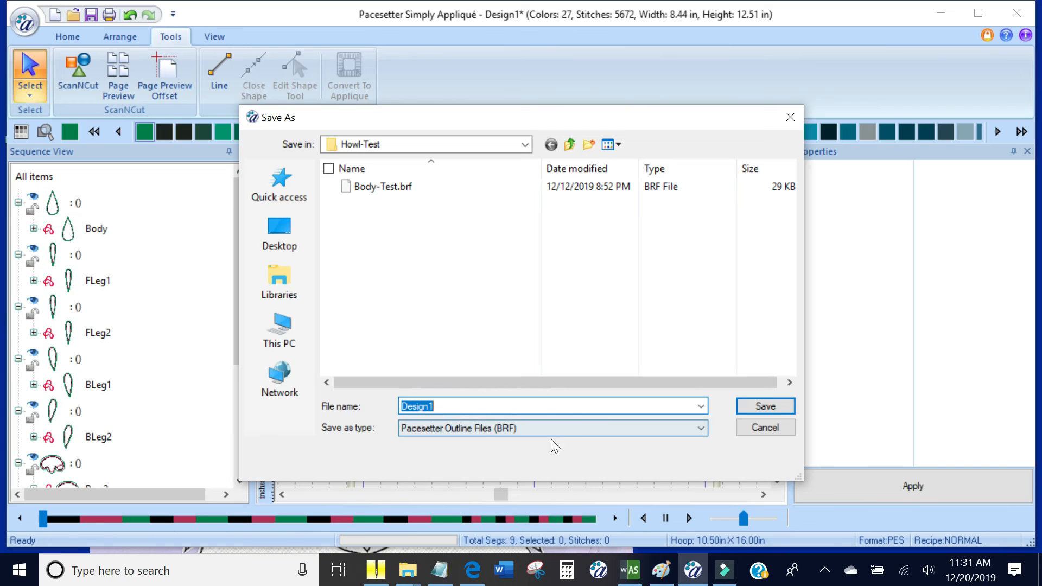
click(700, 428)
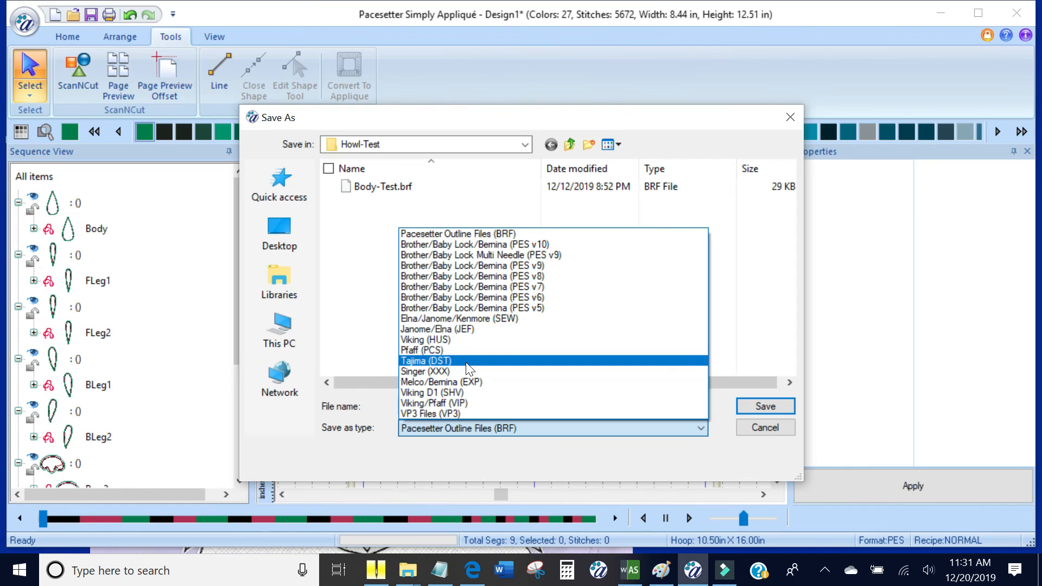
click(465, 246)
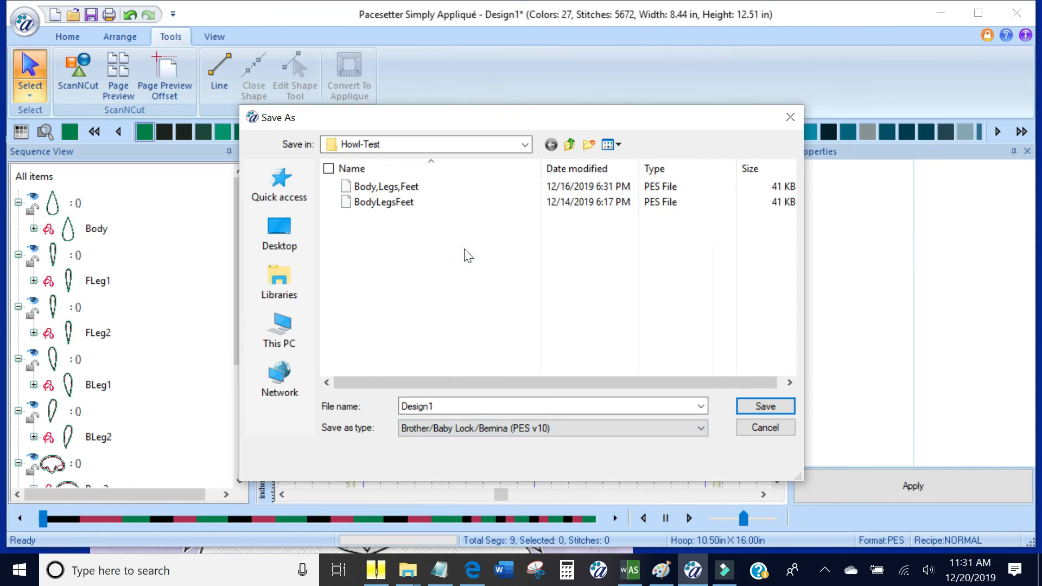
Step: Set the save location to the Howl-lelujah_Quilt folder inside the Quilting folder in Documents
click(283, 284)
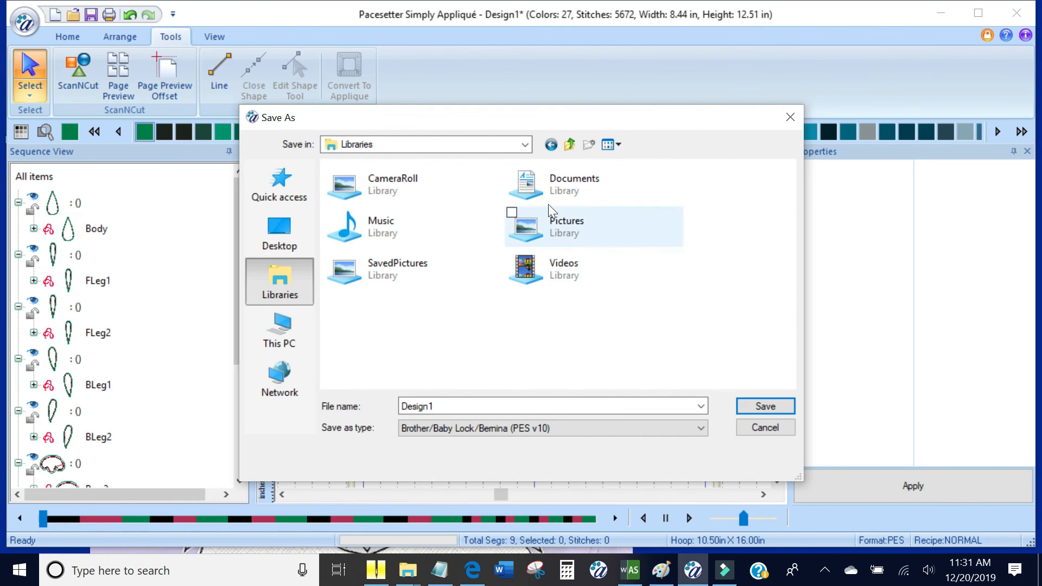
double_click(585, 190)
scroll(487, 239, down, 15)
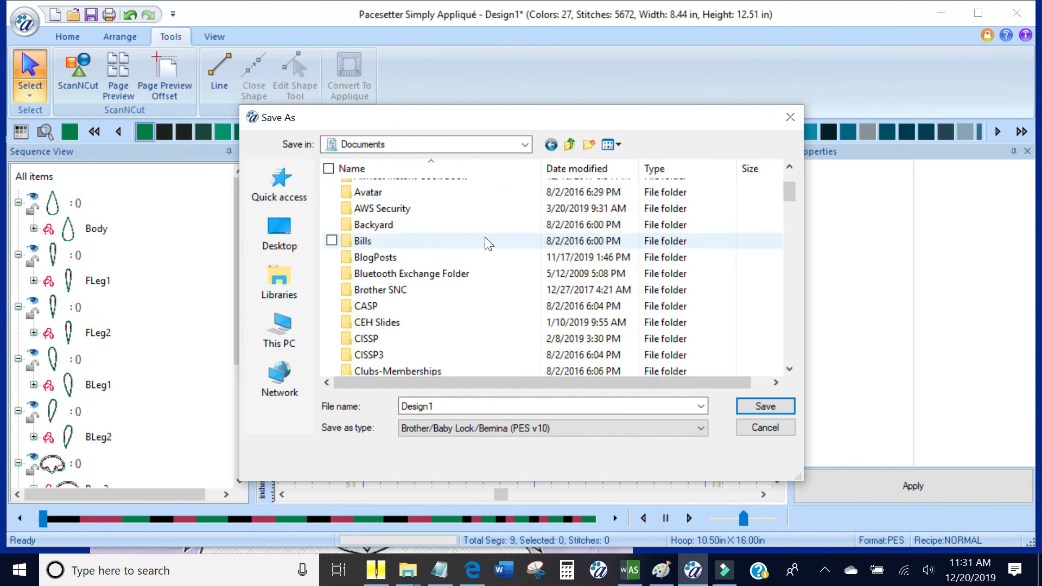
double_click(394, 221)
scroll(391, 217, down, 6)
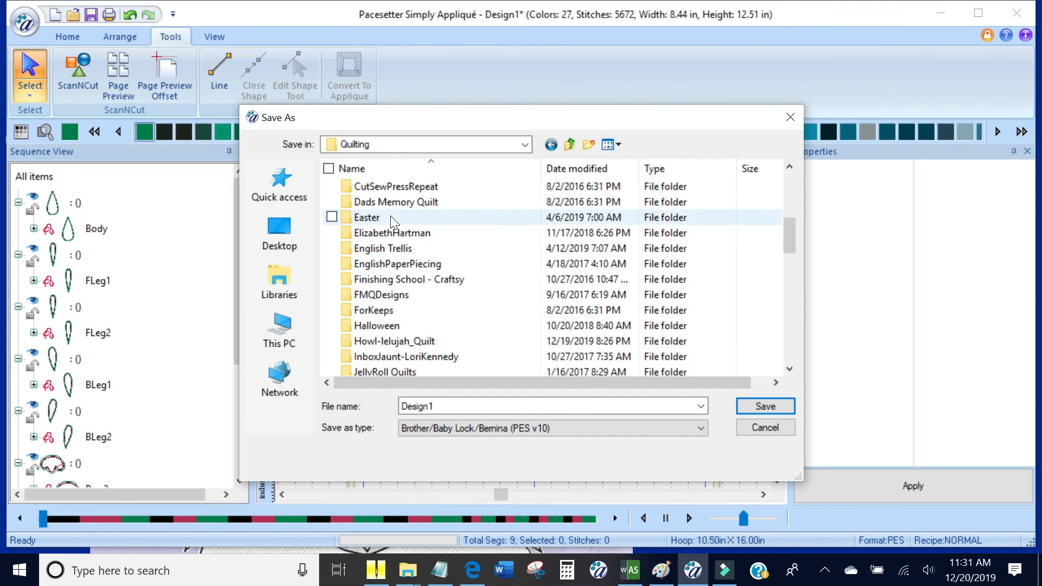
double_click(394, 294)
Step: Name the PES copy BodyLegsPaws and save it in the Howl-lelujah_Quilt folder
double_click(484, 399)
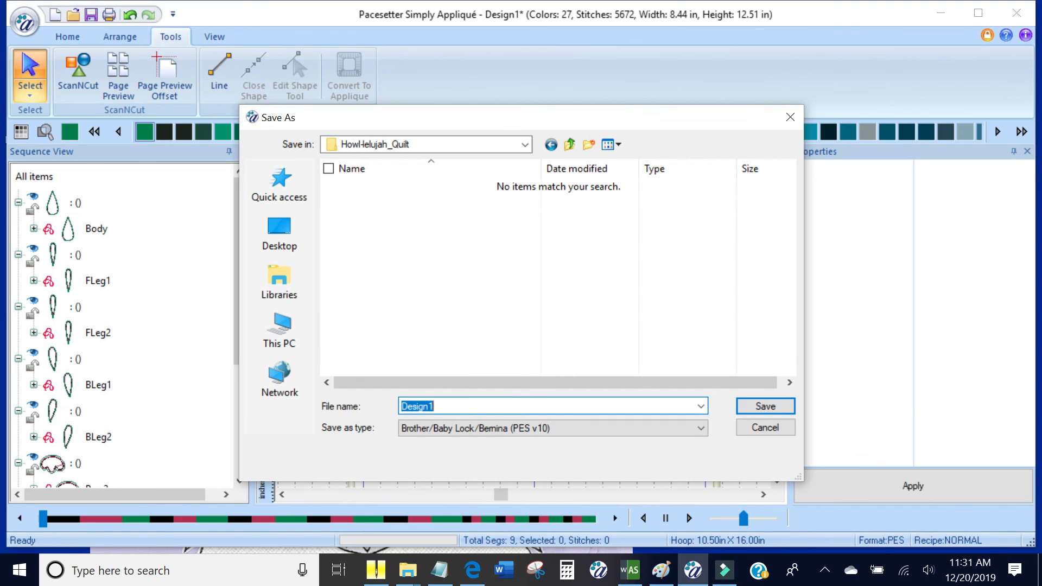
text(BodyLegsPaws)
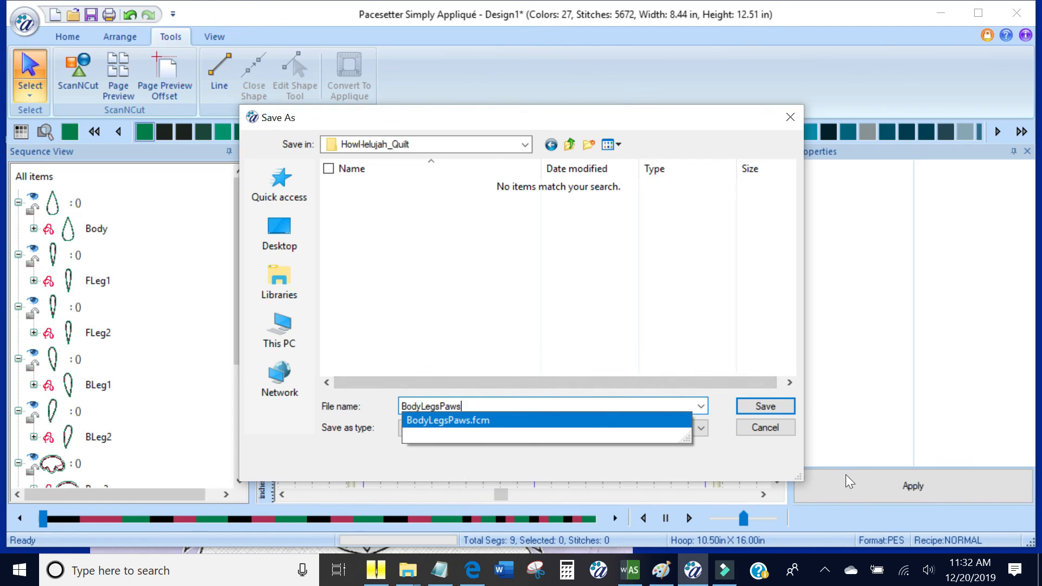
click(732, 445)
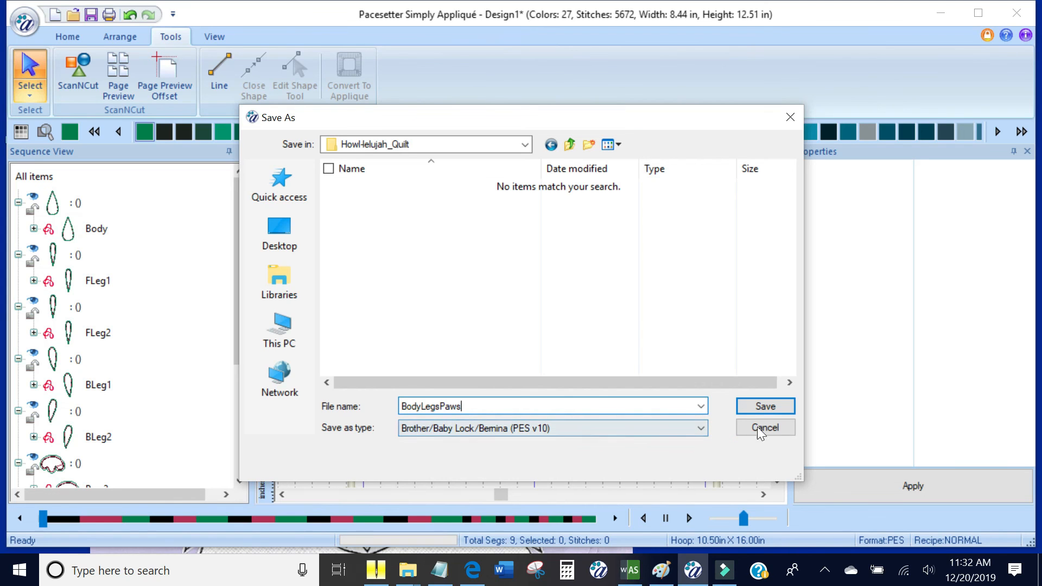
click(766, 408)
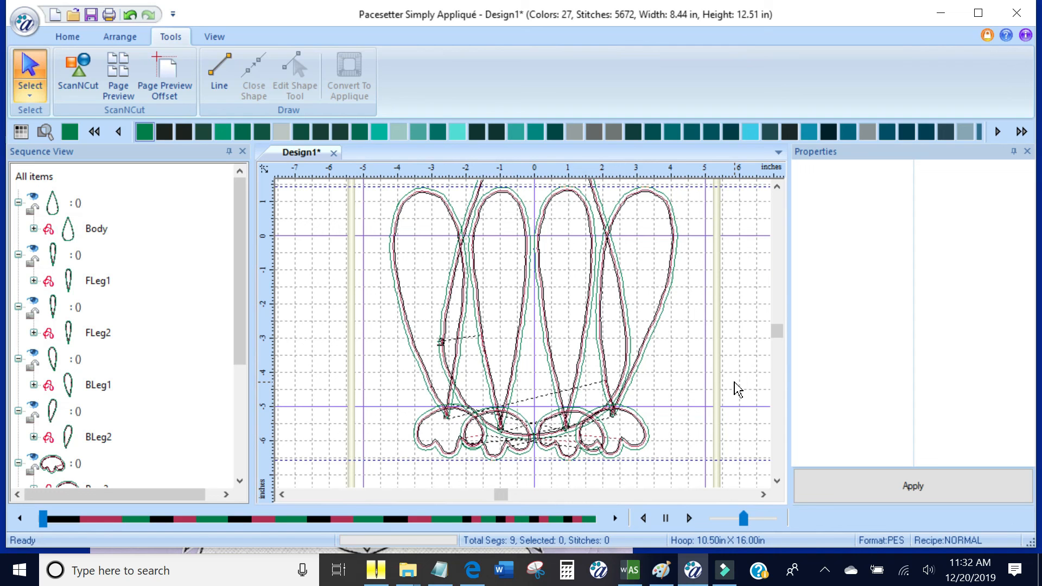
Step: Switch to Embrilliance and bring the BodyLegsPaws PES file from the Howl-lelujah_Quilt folder into the empty design page
click(374, 576)
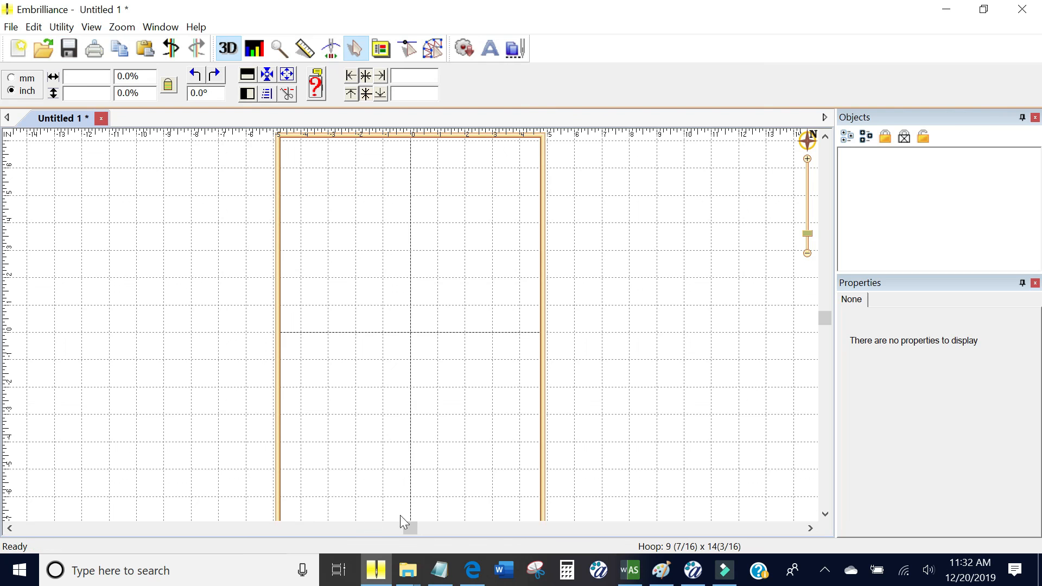
click(411, 574)
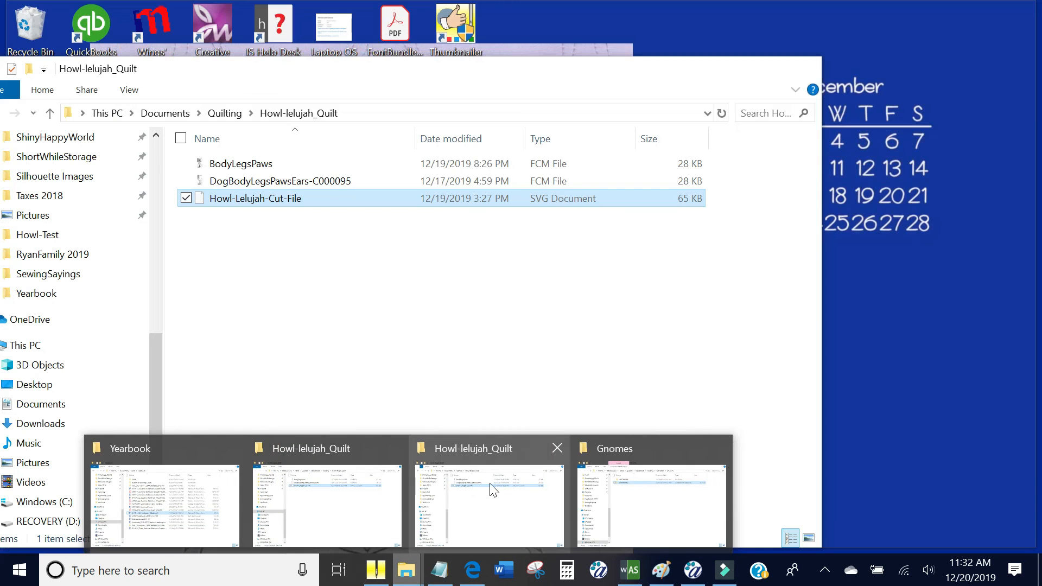
click(491, 489)
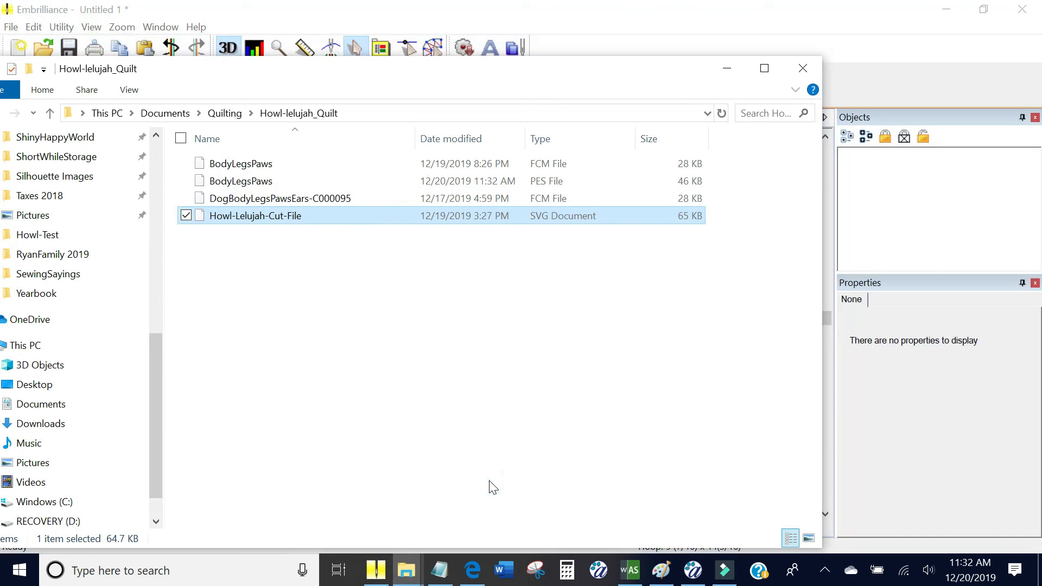
click(321, 180)
drag(491, 74, 664, 369)
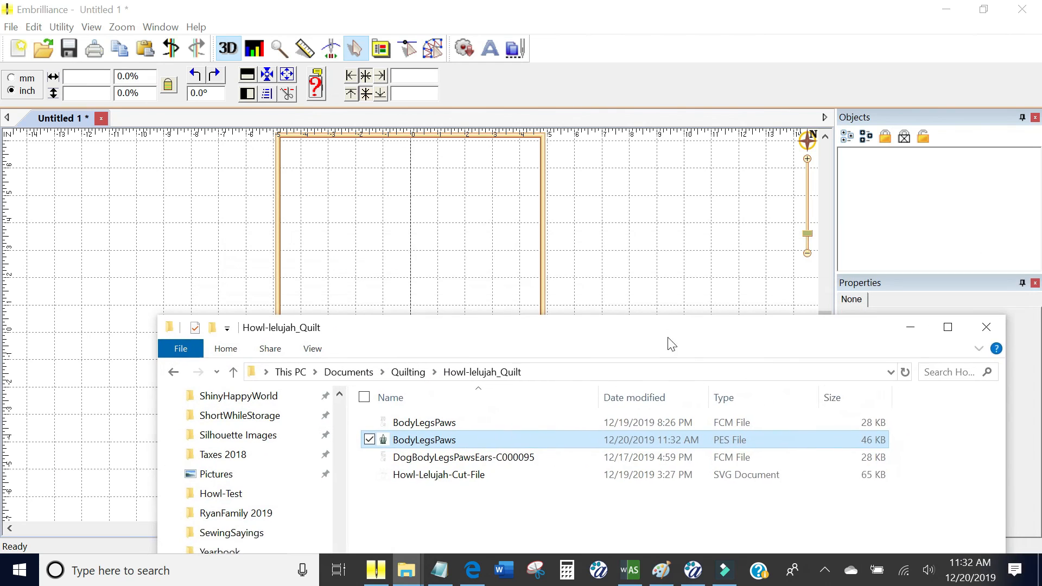
drag(443, 446, 425, 278)
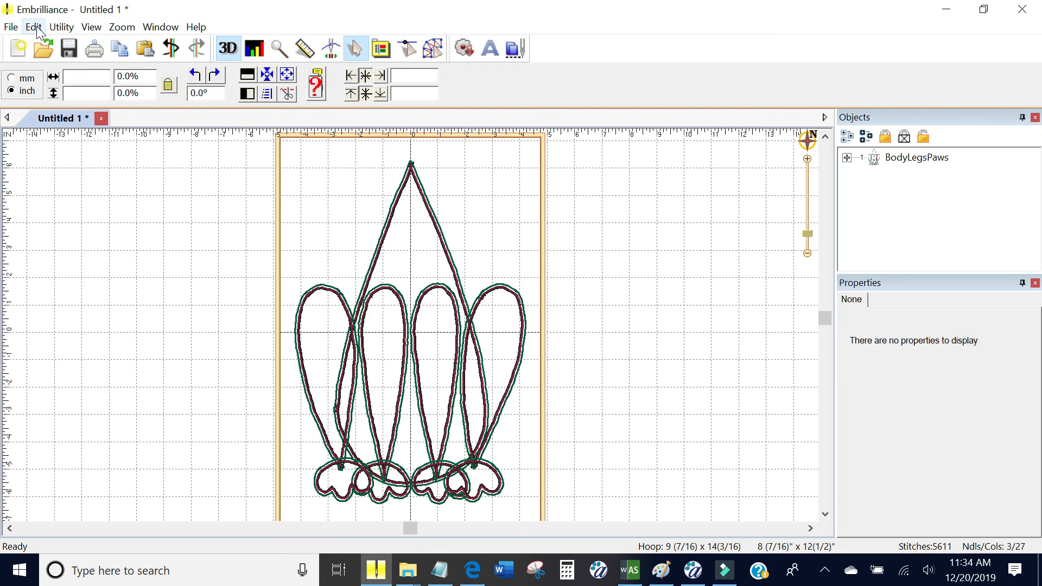
Step: Send the design to the Solaris / XP1 machine under the design name BodyLegsPaws
click(62, 27)
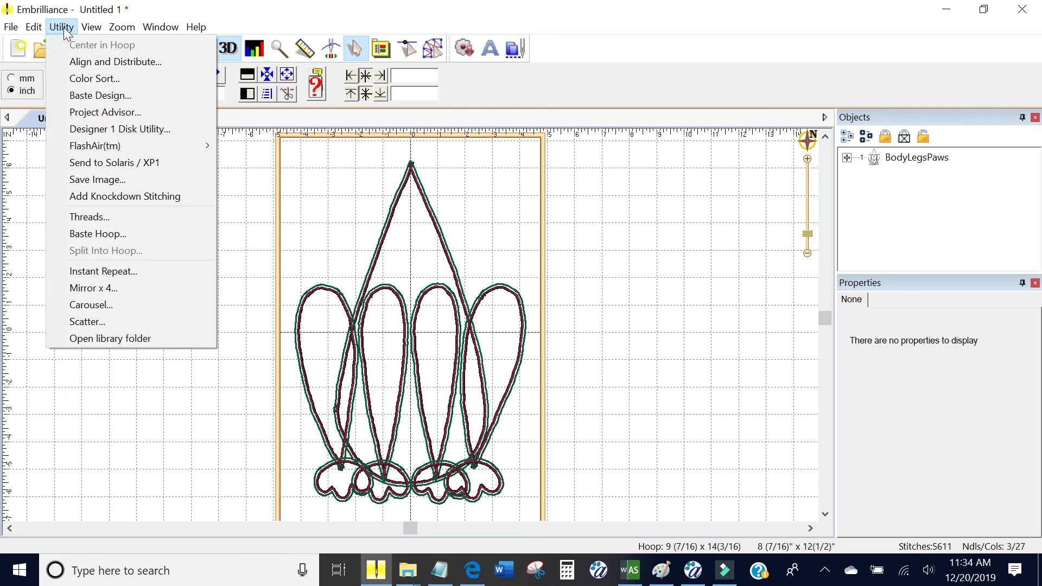
click(136, 163)
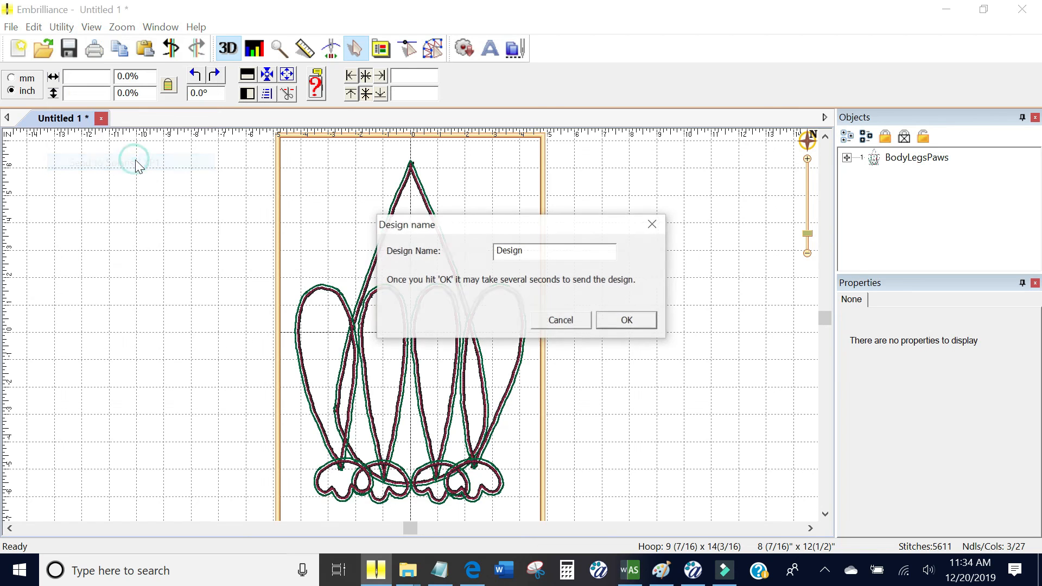
drag(543, 251, 496, 250)
text(BodyLeg)
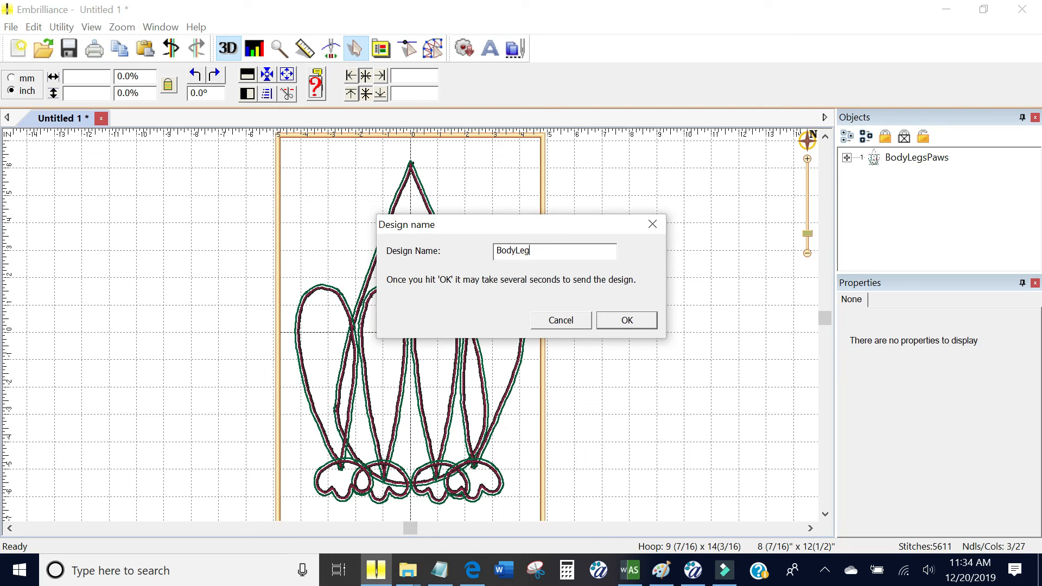
text(sPaws)
key(Return)
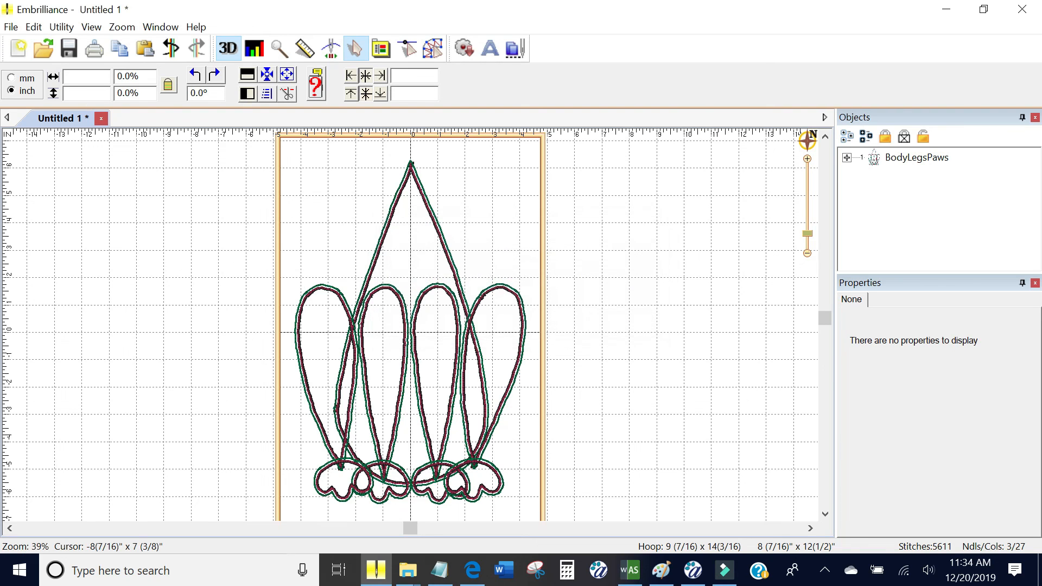